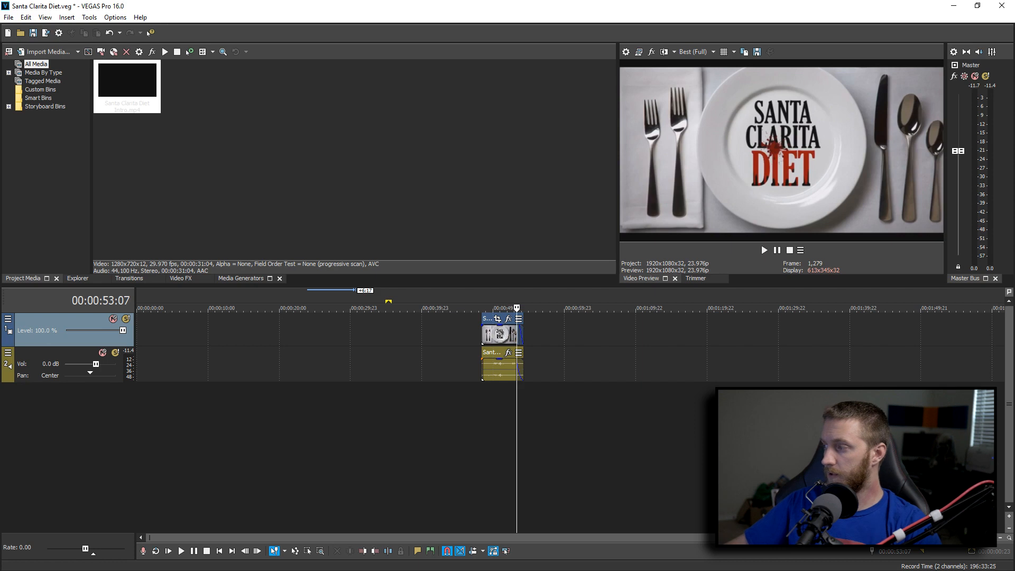
Add the blank table-setting plate image to the video track after the intro clip and insert a new video track above.
{"action": "left_click_drag", "start_coordinate": [975, 353], "coordinate": [644, 343]}
{"action": "left_click", "coordinate": [651, 339]}
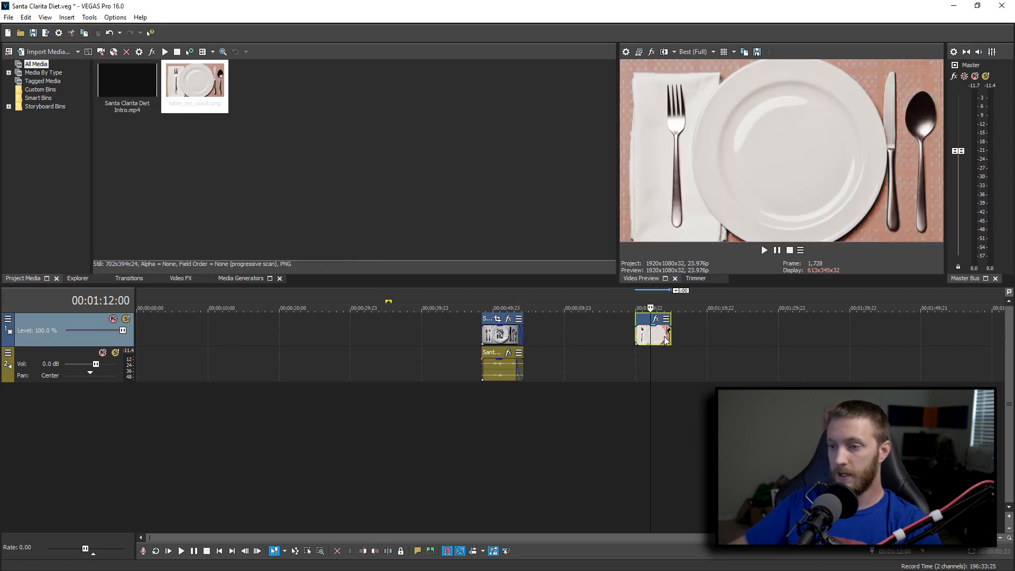
{"action": "right_click", "coordinate": [607, 318]}
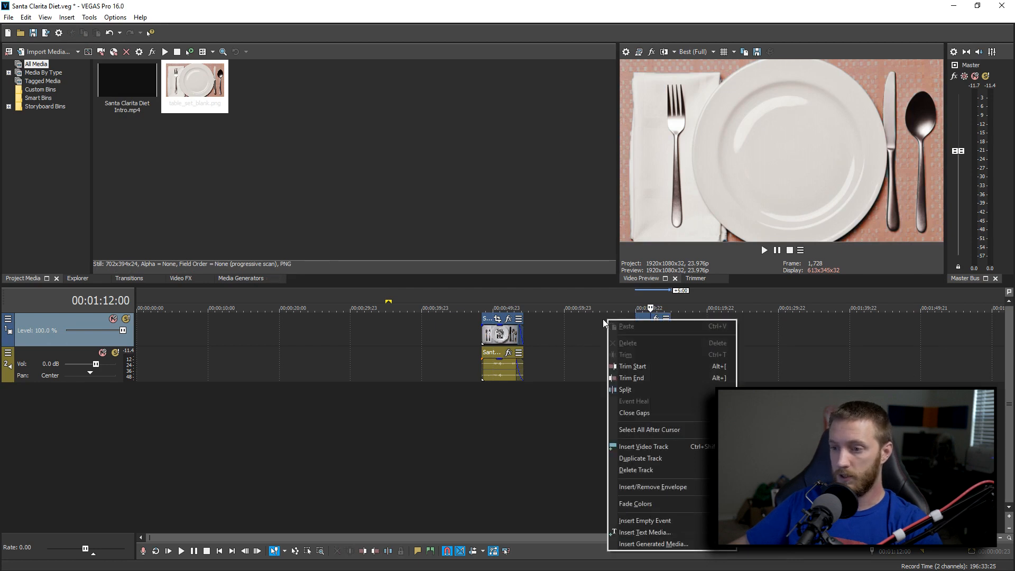
{"action": "left_click", "coordinate": [651, 446]}
Add a (Legacy) Text event with the Default Text preset on the new track, aligned with the start of the plate image.
{"action": "left_click", "coordinate": [636, 325]}
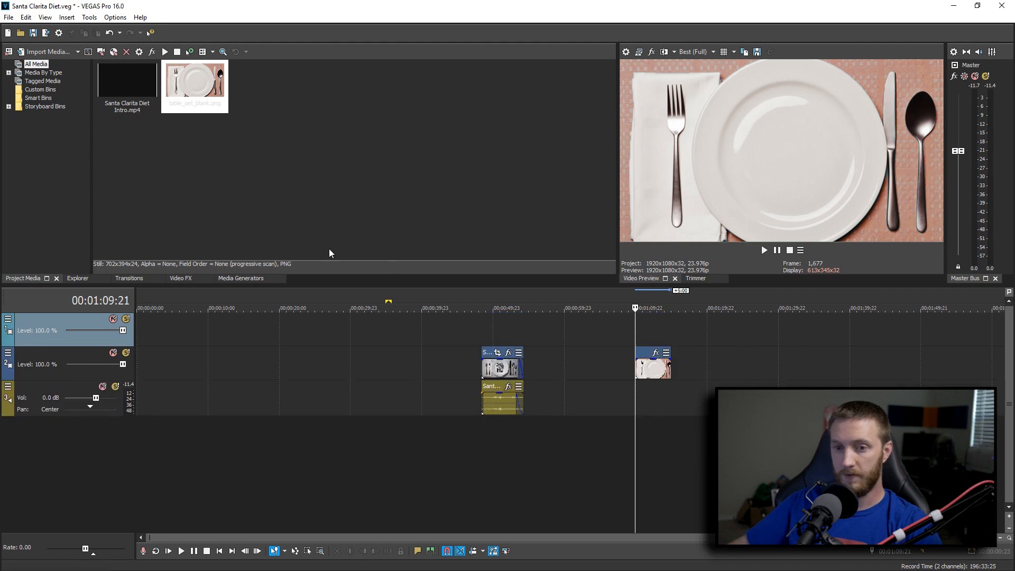
{"action": "left_click", "coordinate": [240, 278]}
{"action": "scroll", "coordinate": [67, 205], "scroll_direction": "up", "scroll_amount": 2}
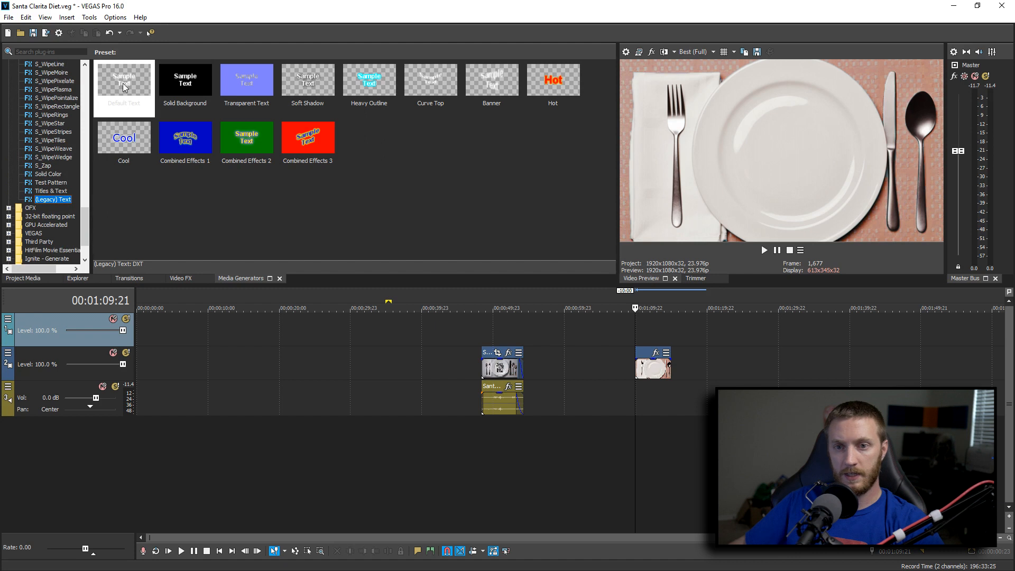
{"action": "left_click_drag", "start_coordinate": [125, 88], "coordinate": [470, 269]}
{"action": "left_click_drag", "start_coordinate": [624, 334], "coordinate": [640, 334]}
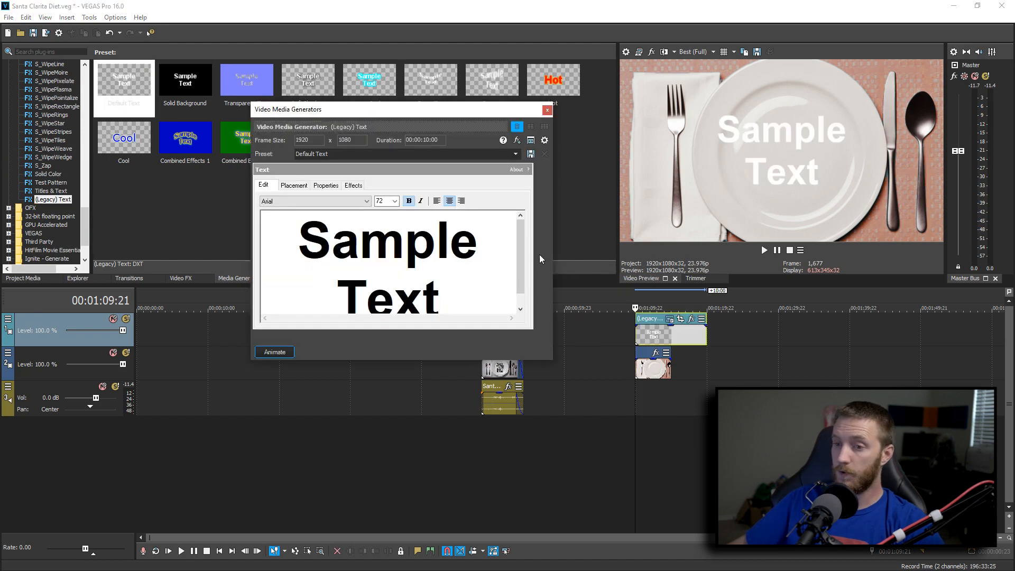
Replace the sample text with "Scrapyard" and "Films" on two lines.
{"action": "scroll", "coordinate": [468, 284], "scroll_direction": "down", "scroll_amount": 1}
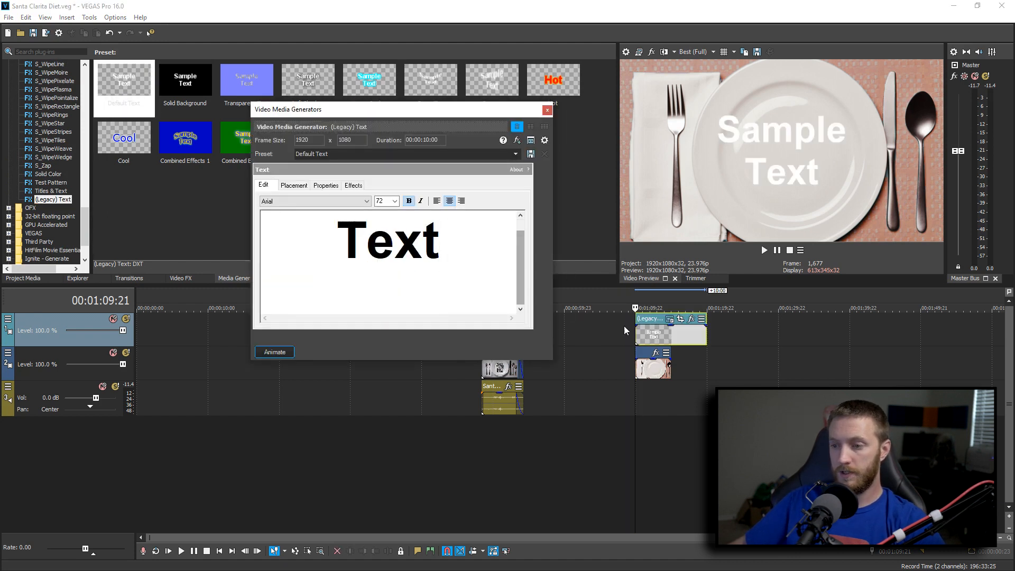
{"action": "left_click_drag", "start_coordinate": [462, 256], "coordinate": [153, 56]}
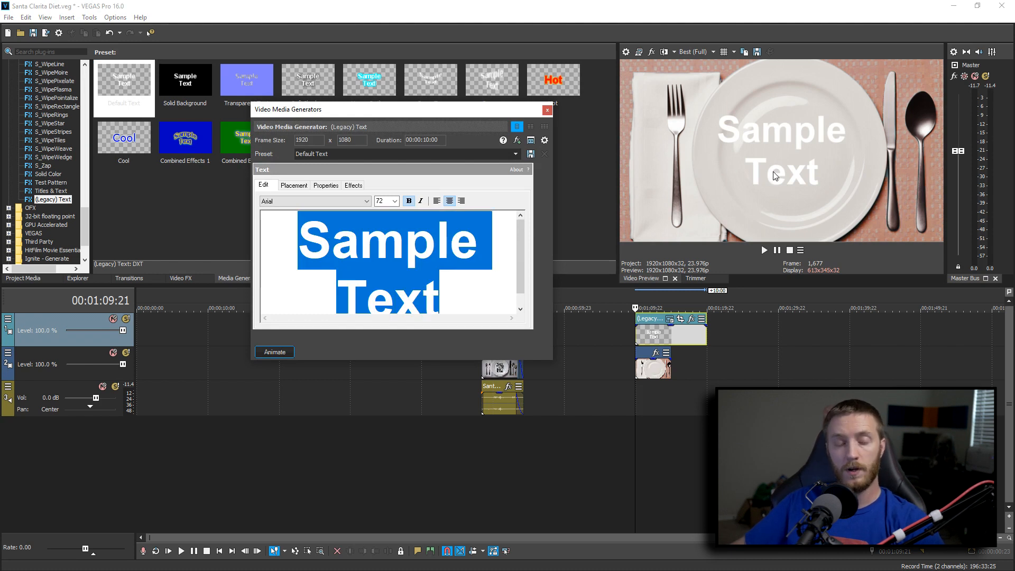
{"action": "left_click_drag", "start_coordinate": [468, 286], "coordinate": [254, 128]}
{"action": "type", "text": "Scrapyard"}
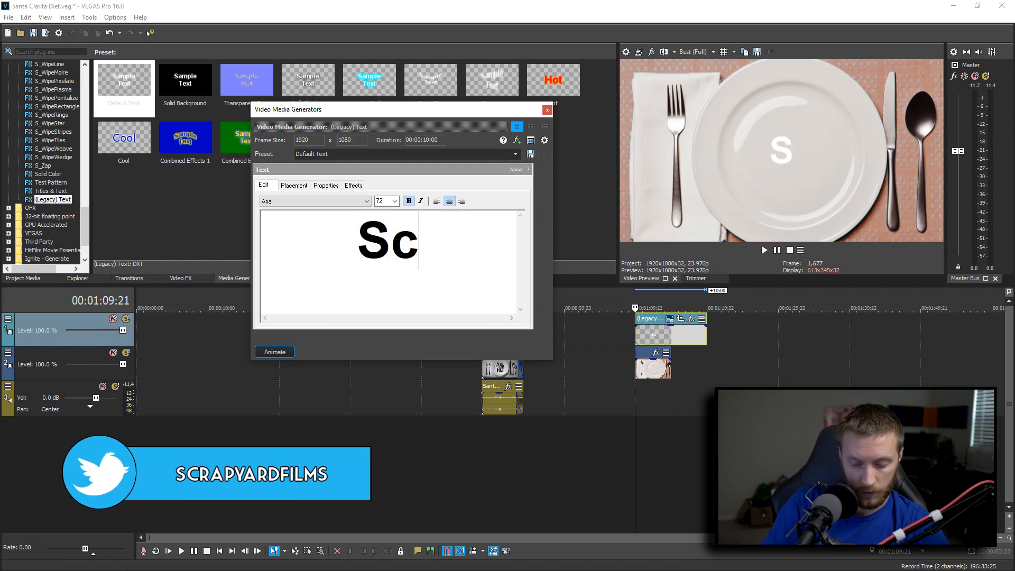
{"action": "key", "text": "Return"}
{"action": "type", "text": "Films"}
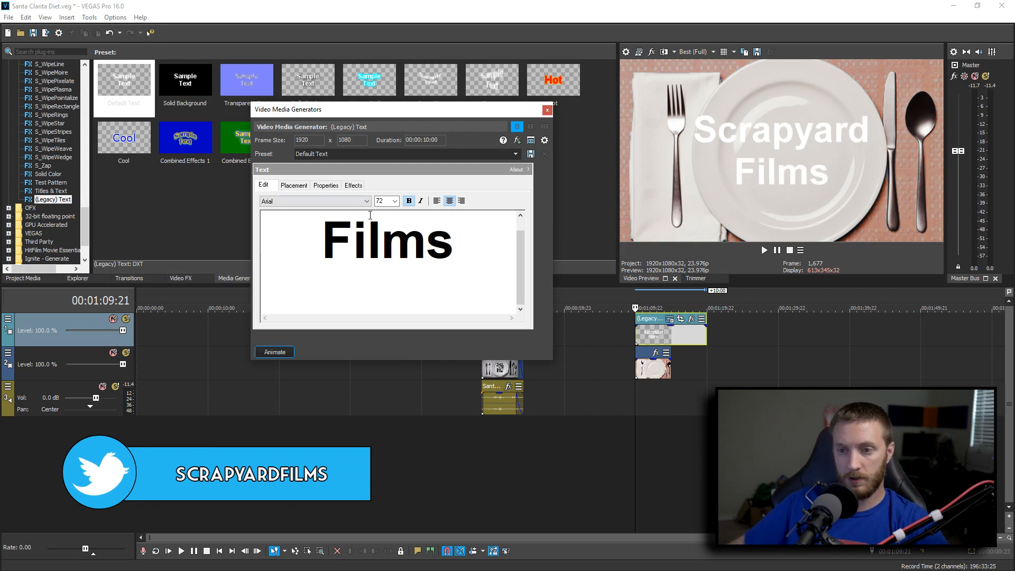
Set the font of both text lines to 28 Days Later and turn off bold.
{"action": "key", "text": "ctrl+a"}
{"action": "left_click", "coordinate": [351, 201]}
{"action": "scroll", "coordinate": [342, 214], "scroll_direction": "up", "scroll_amount": 5}
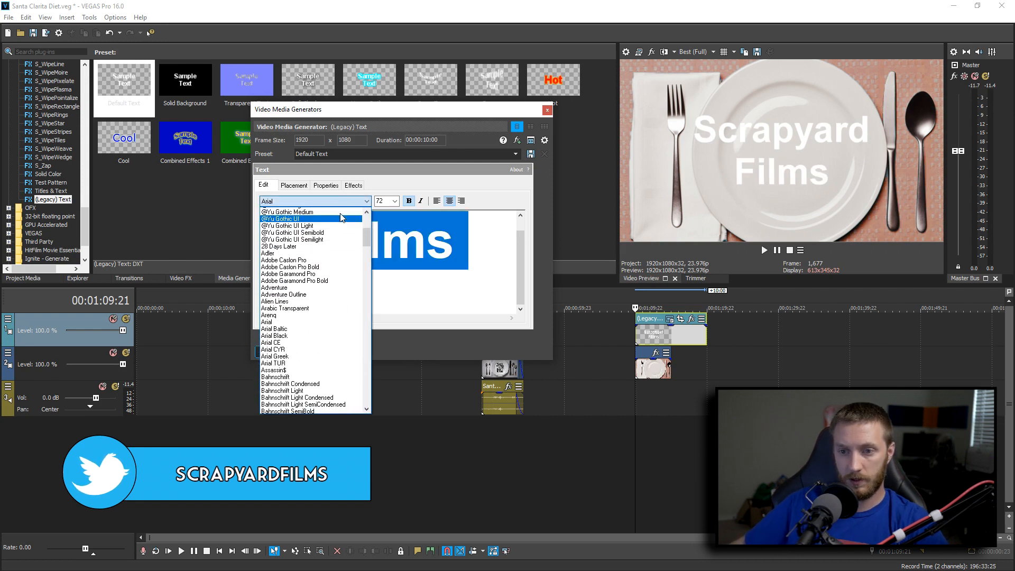
{"action": "scroll", "coordinate": [341, 217], "scroll_direction": "up", "scroll_amount": 7}
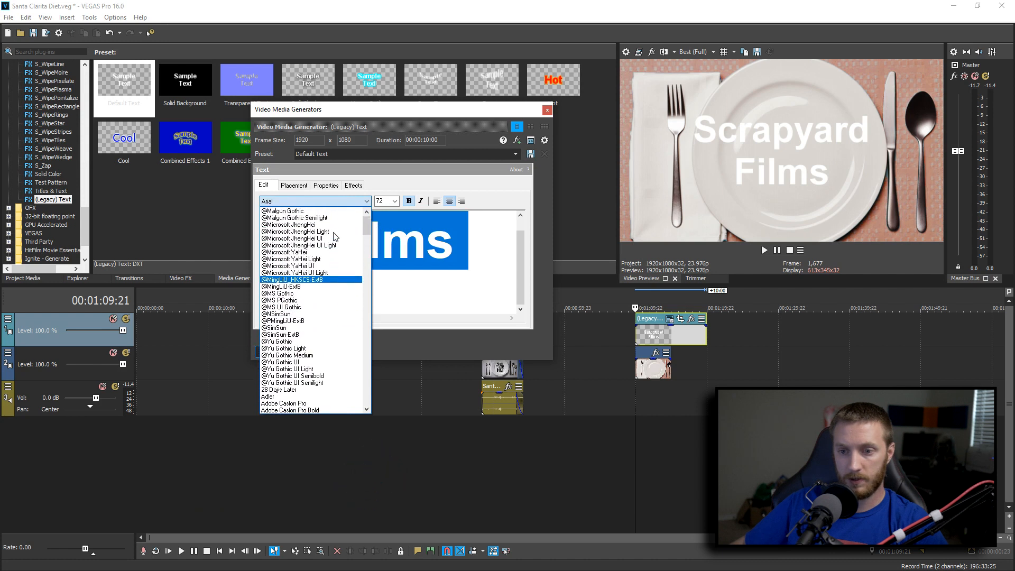
{"action": "scroll", "coordinate": [327, 243], "scroll_direction": "down", "scroll_amount": 7}
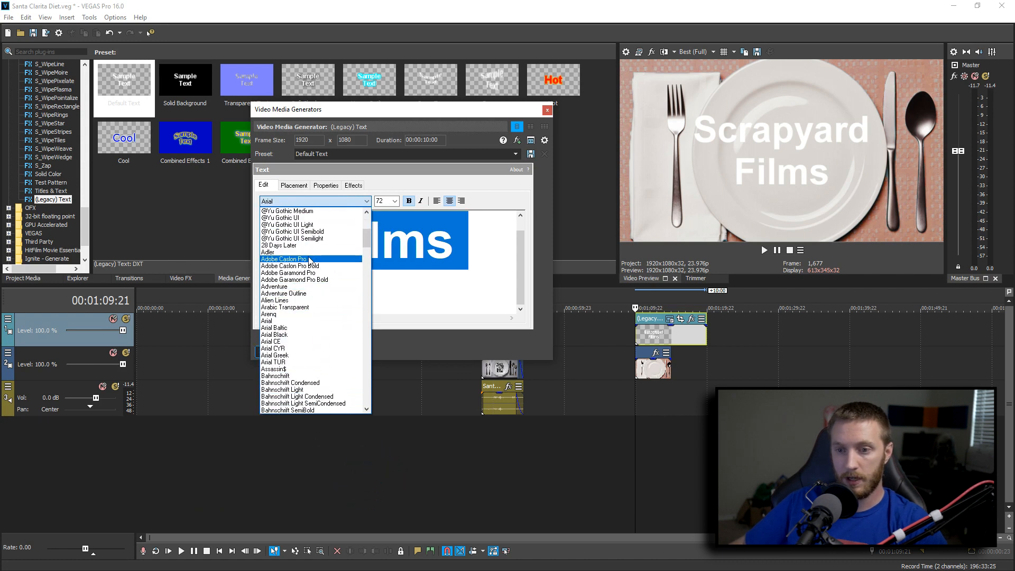
{"action": "left_click", "coordinate": [292, 246]}
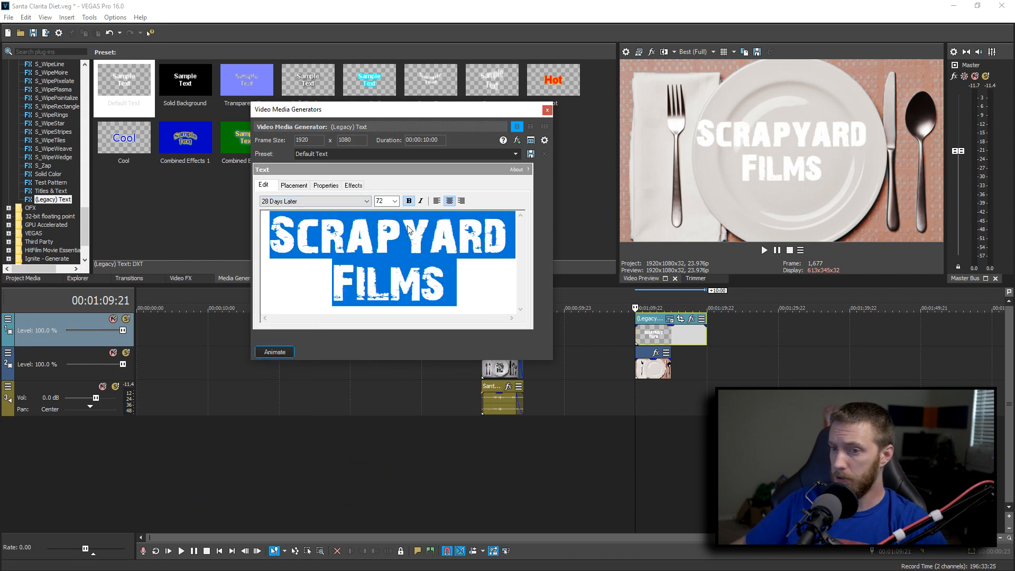
{"action": "left_click", "coordinate": [408, 201]}
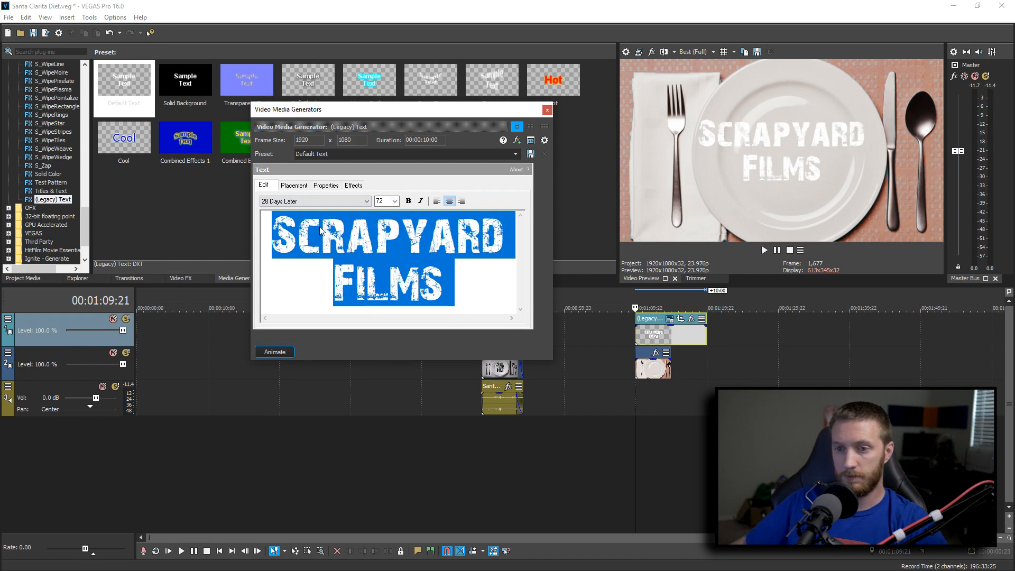
Set the font size of "Scrapyard" to 48 and of "Films" to 90.
{"action": "left_click", "coordinate": [422, 267]}
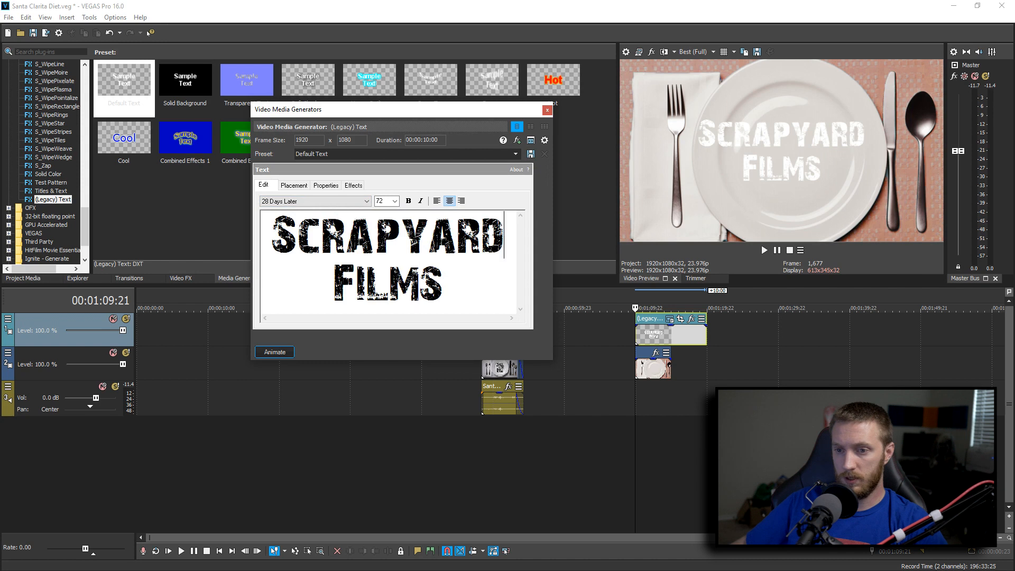
{"action": "double_click", "coordinate": [503, 231]}
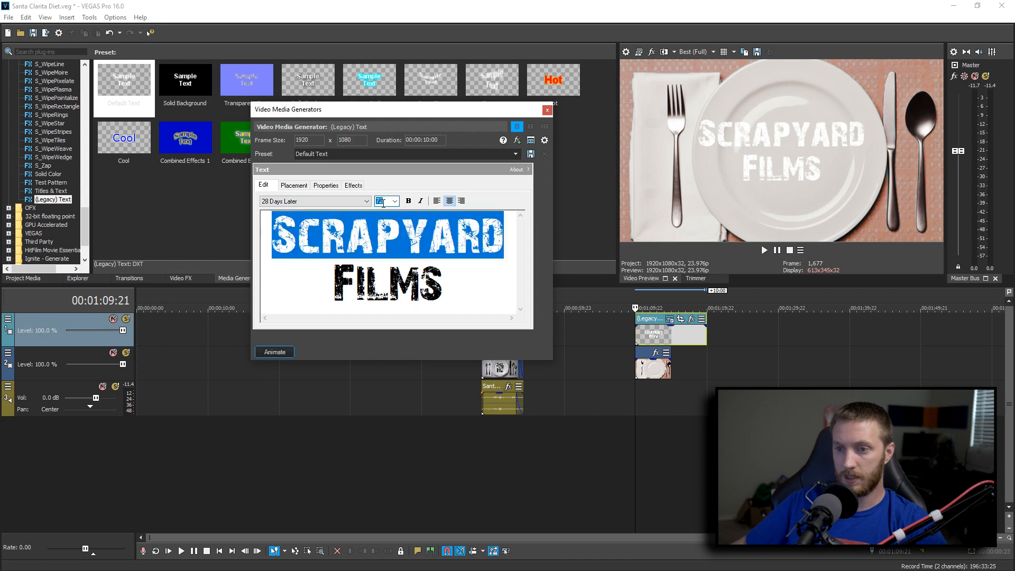
{"action": "scroll", "coordinate": [383, 204], "scroll_direction": "down", "scroll_amount": 1}
{"action": "scroll", "coordinate": [383, 203], "scroll_direction": "up", "scroll_amount": 3}
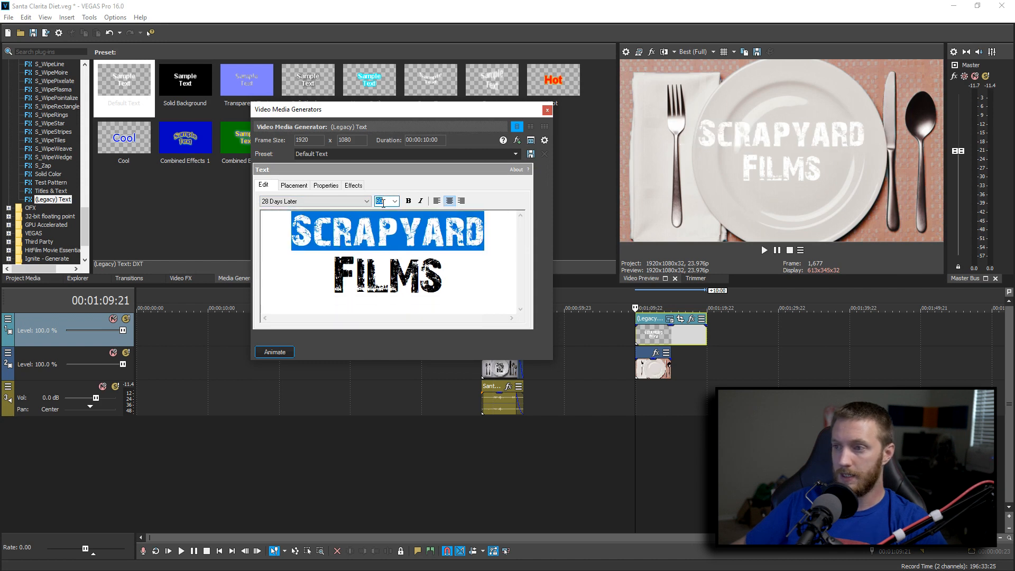
{"action": "left_click_drag", "start_coordinate": [448, 267], "coordinate": [299, 252]}
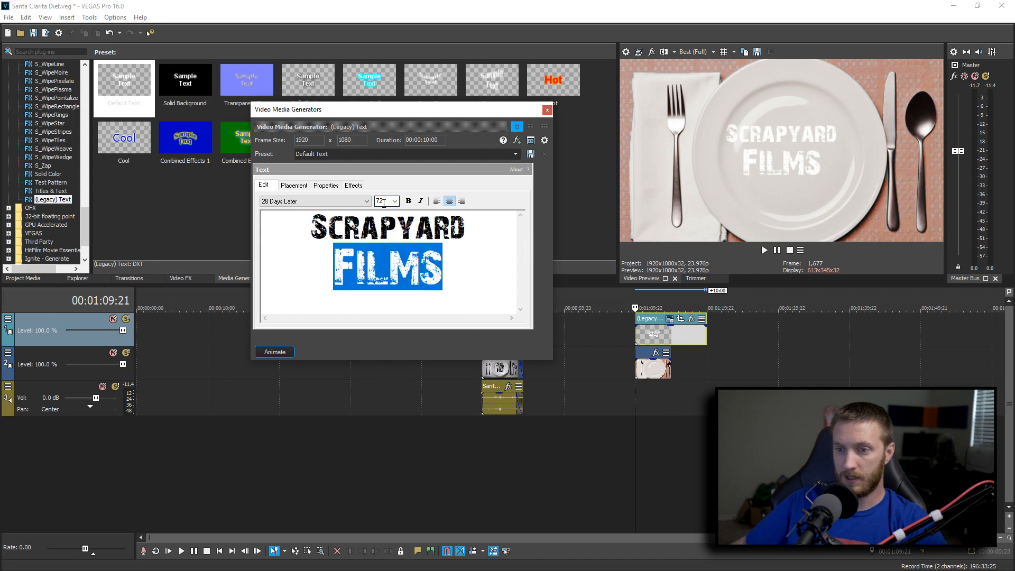
{"action": "scroll", "coordinate": [383, 203], "scroll_direction": "down", "scroll_amount": 1}
Move the text up onto the plate's upper half, at about X 0.035, Y -0.166, and close the text generator.
{"action": "left_click", "coordinate": [294, 185]}
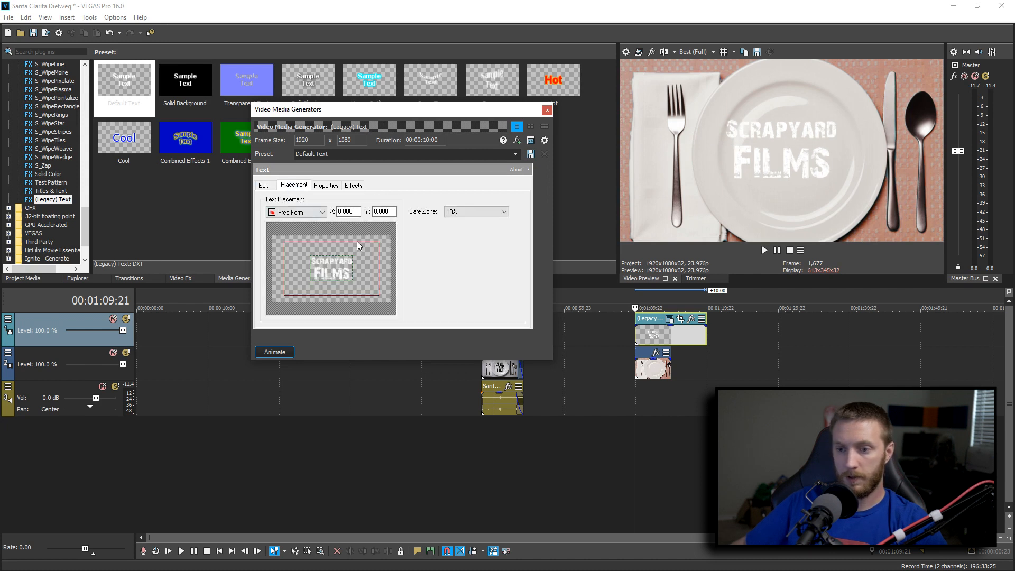
{"action": "left_click_drag", "start_coordinate": [336, 275], "coordinate": [337, 270]}
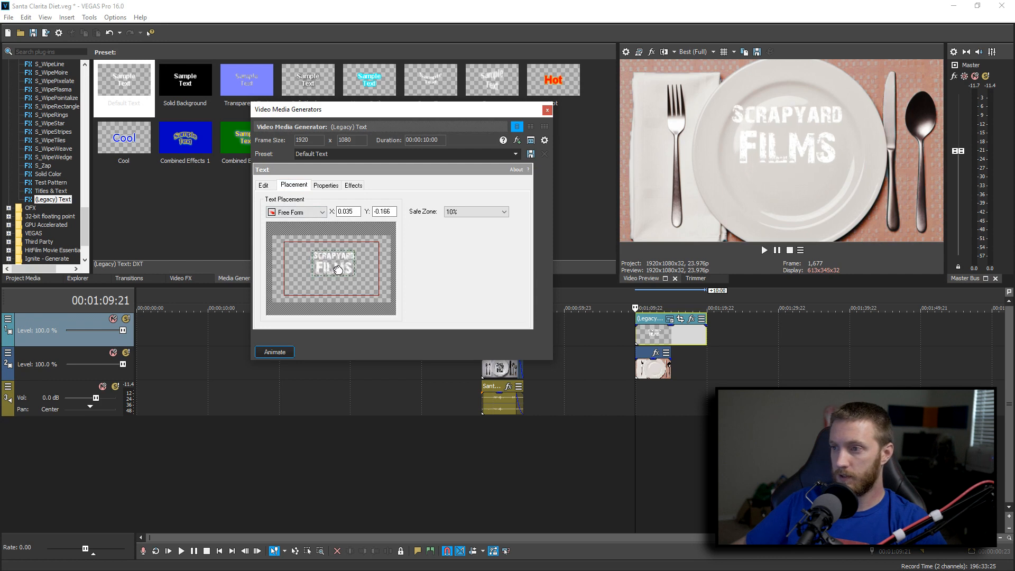
{"action": "left_click", "coordinate": [547, 112]}
Insert another video track on top and duplicate the text event onto it as a new copy of the source media.
{"action": "left_click", "coordinate": [600, 323]}
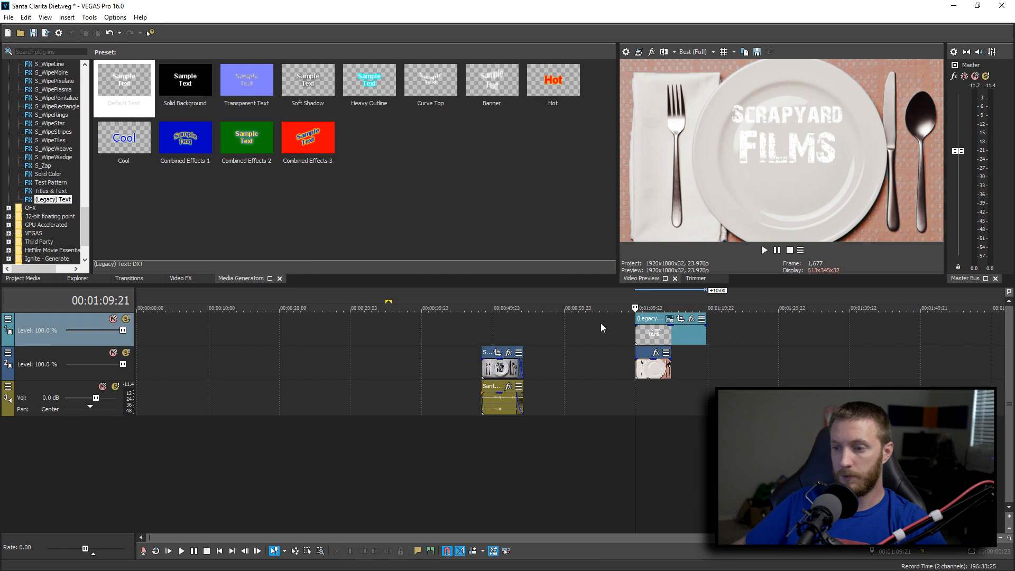
{"action": "right_click", "coordinate": [600, 322]}
{"action": "left_click", "coordinate": [637, 450]}
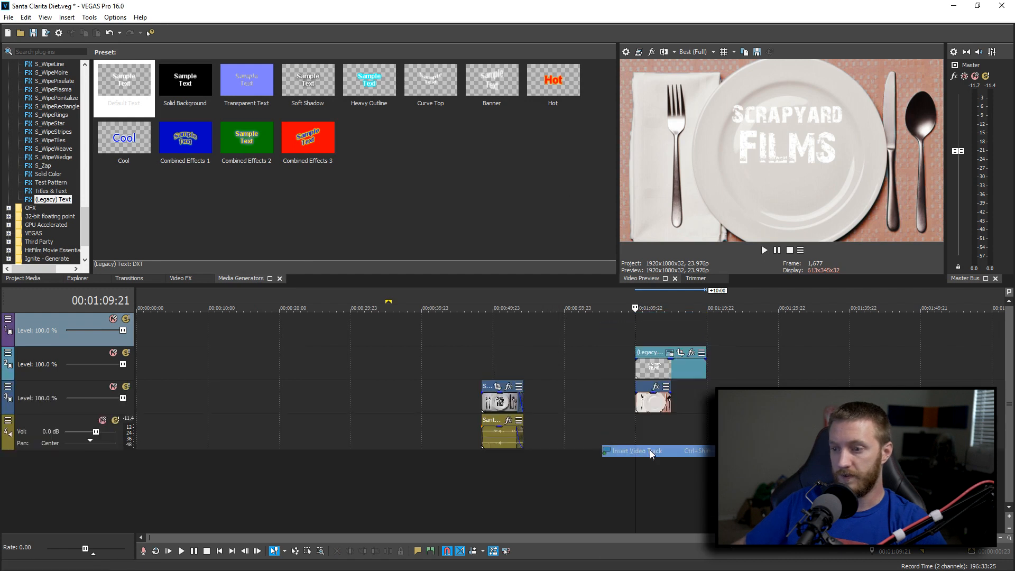
{"action": "left_click", "coordinate": [653, 372]}
{"action": "left_click_drag", "start_coordinate": [657, 372], "coordinate": [660, 337], "text": "ctrl"}
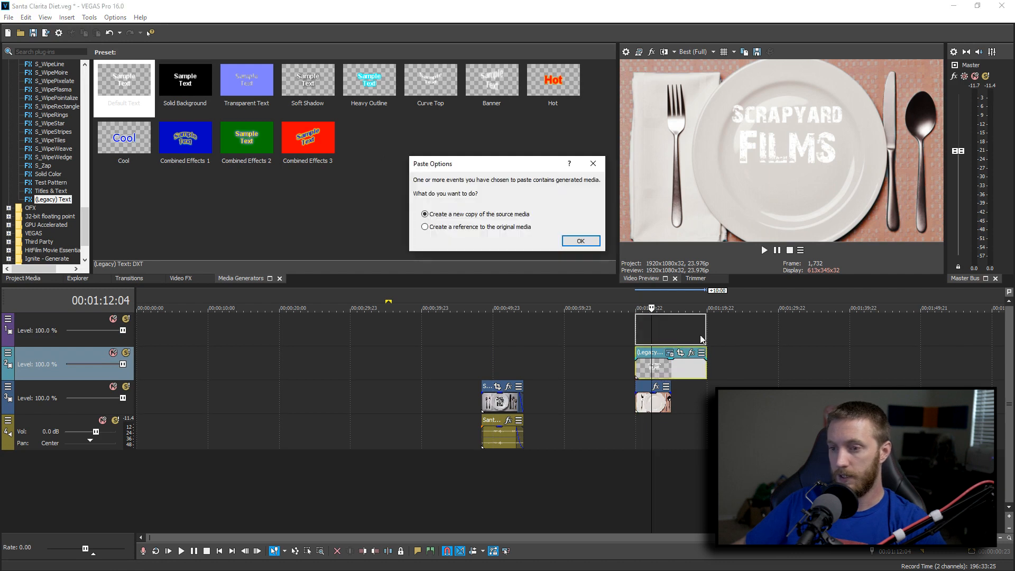
{"action": "left_click", "coordinate": [579, 241]}
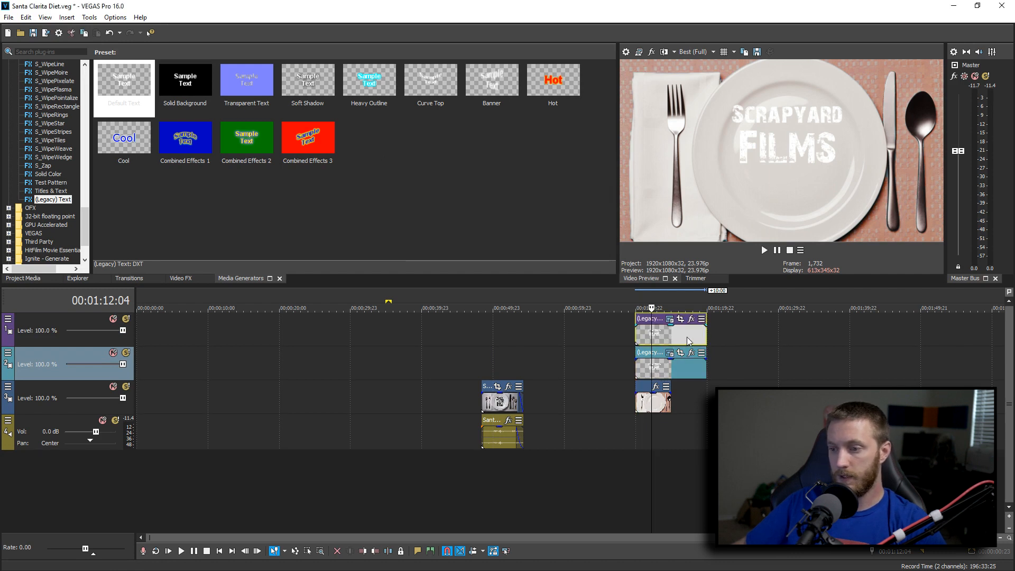
Replace the text of the duplicated event on the uppermost track with "Diet".
{"action": "left_click", "coordinate": [669, 320]}
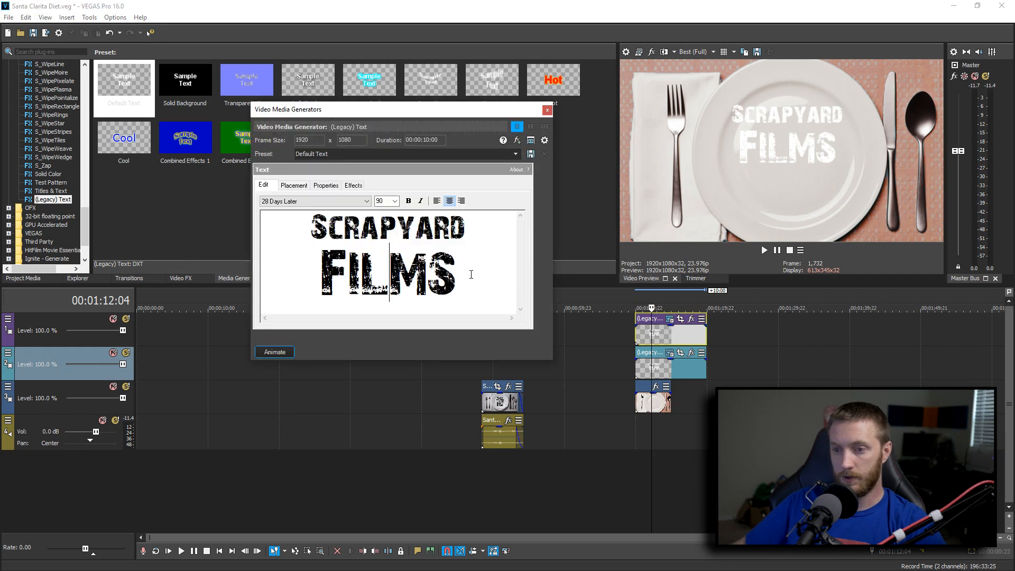
{"action": "key", "text": "ctrl+a"}
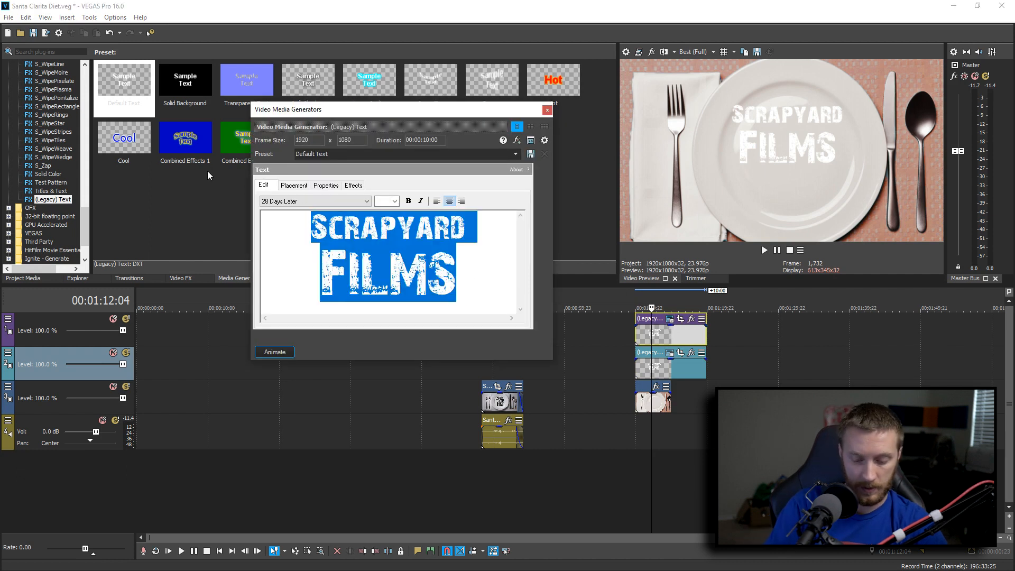
{"action": "type", "text": "DIET"}
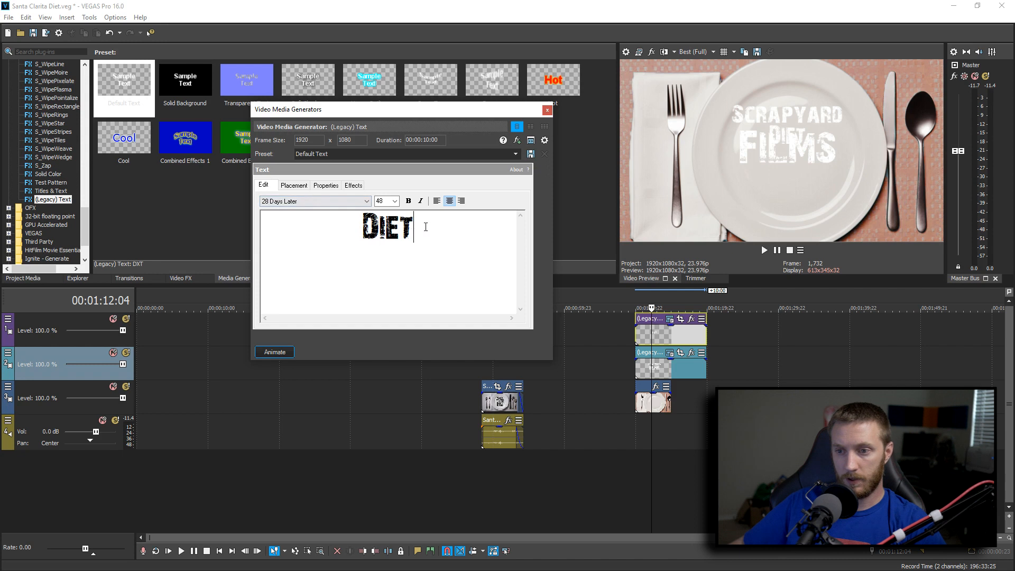
Enlarge "Diet" beyond the size of "Films" and place it below that word, at about X 0.044, Y 0.418.
{"action": "left_click_drag", "start_coordinate": [425, 226], "coordinate": [280, 206]}
{"action": "double_click", "coordinate": [381, 201]}
{"action": "scroll", "coordinate": [384, 202], "scroll_direction": "down", "scroll_amount": 1}
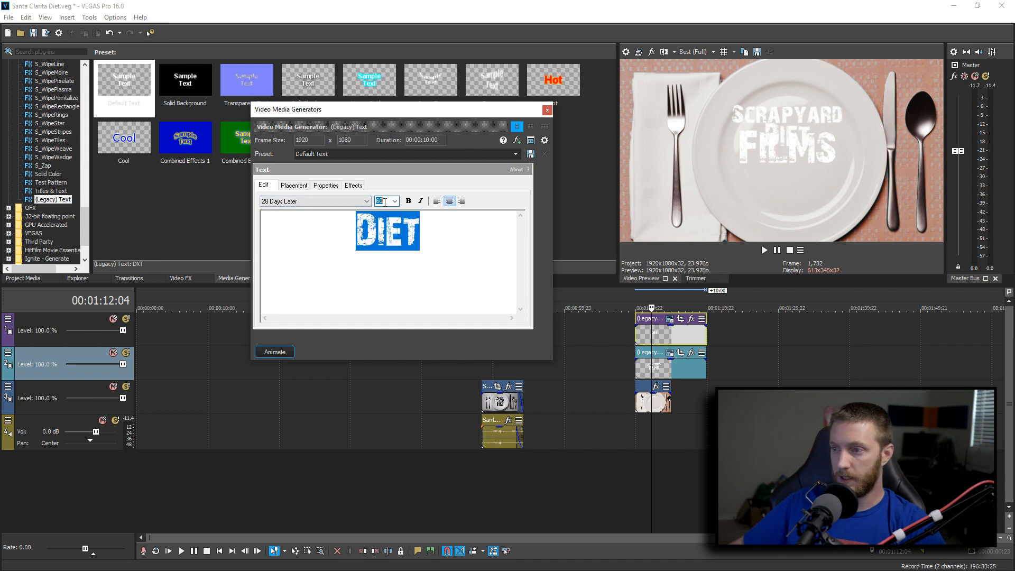
{"action": "scroll", "coordinate": [384, 202], "scroll_direction": "down", "scroll_amount": 2}
{"action": "scroll", "coordinate": [384, 202], "scroll_direction": "down", "scroll_amount": 1}
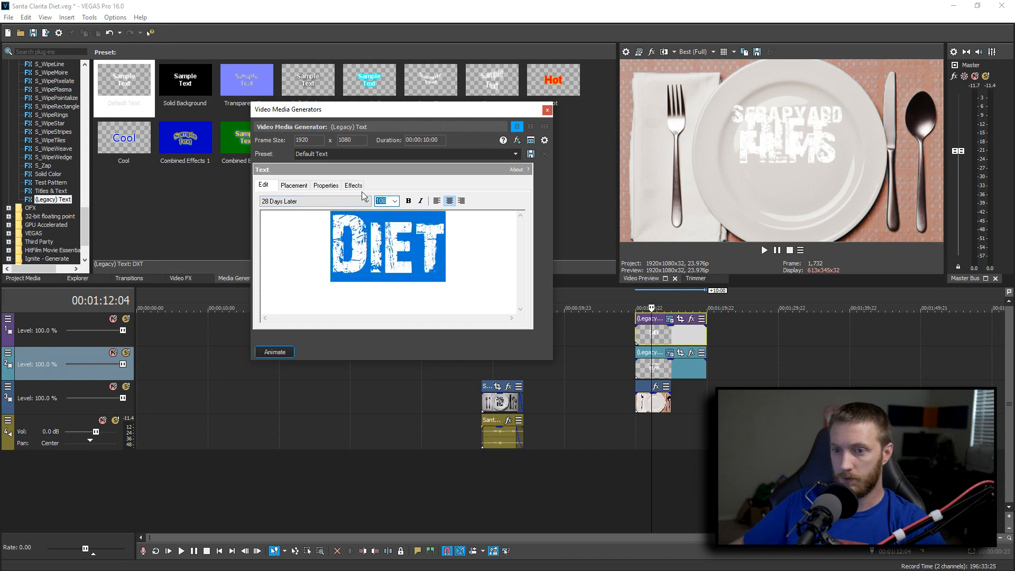
{"action": "left_click", "coordinate": [294, 186]}
{"action": "left_click_drag", "start_coordinate": [337, 266], "coordinate": [336, 285]}
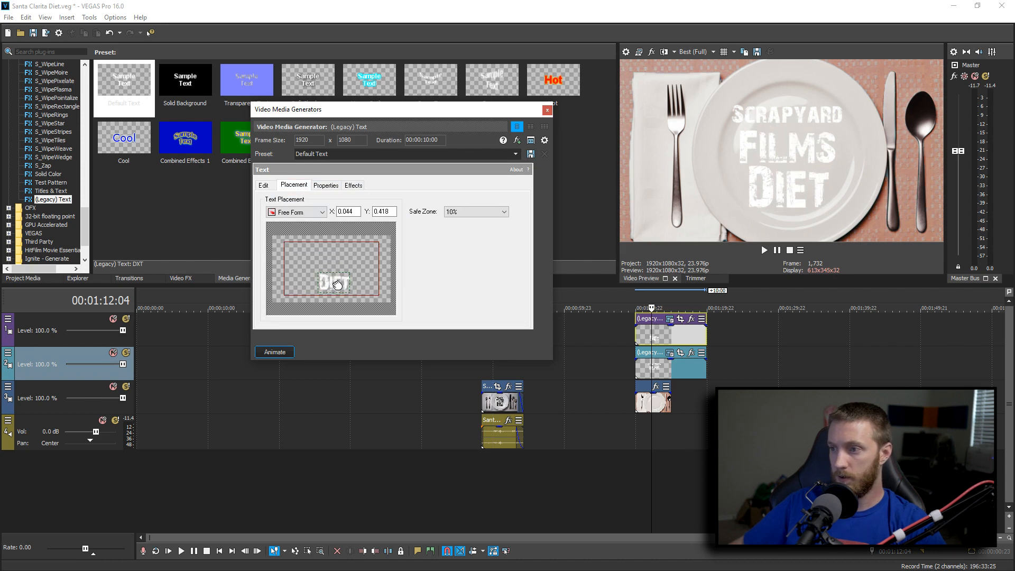
Set the text color of "Diet" to pure green with R 0, G 255, B 0.
{"action": "left_click", "coordinate": [325, 186]}
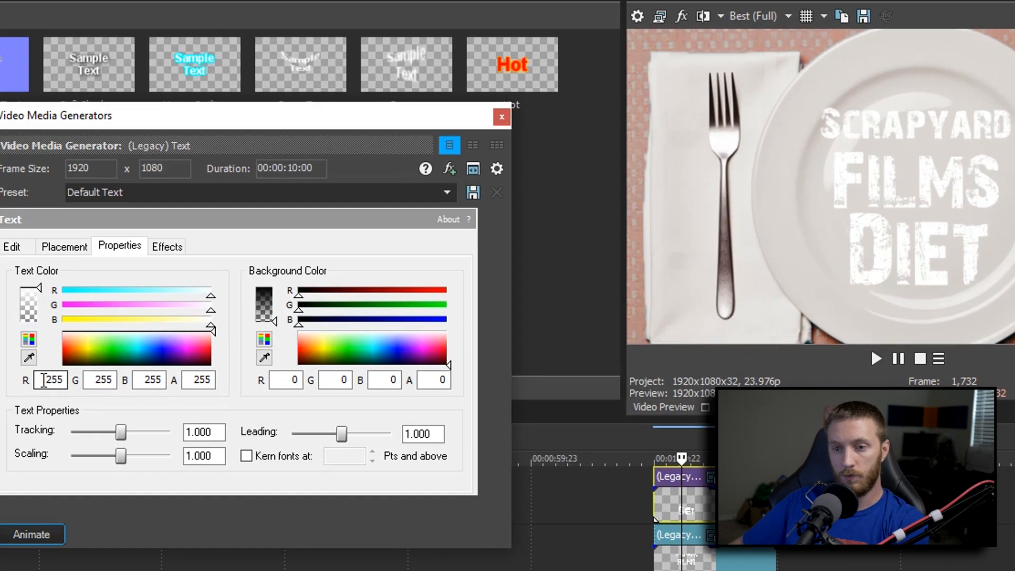
{"action": "double_click", "coordinate": [43, 380]}
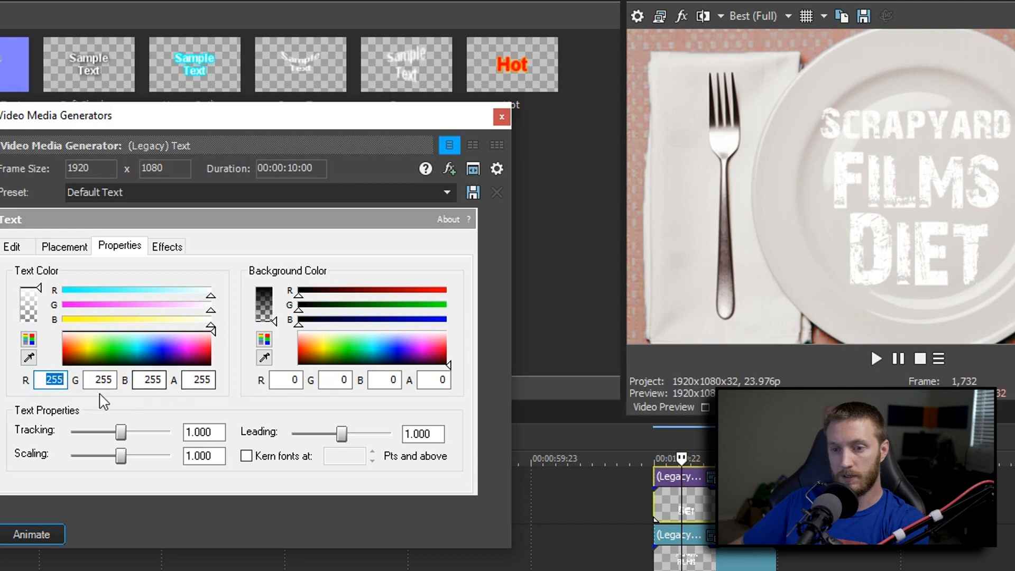
{"action": "type", "text": "0"}
{"action": "key", "text": "Tab"}
{"action": "key", "text": "Tab"}
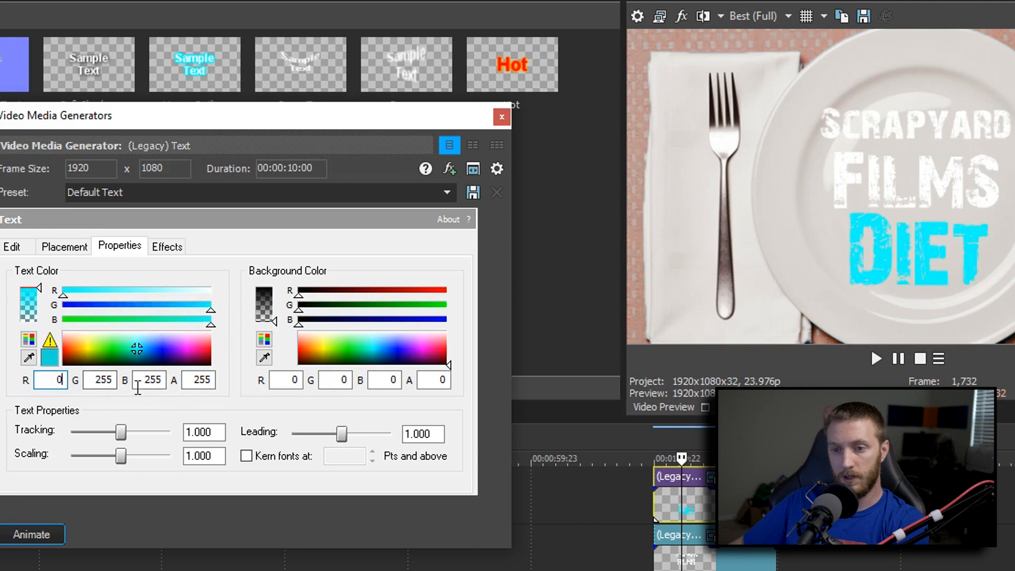
{"action": "type", "text": "0"}
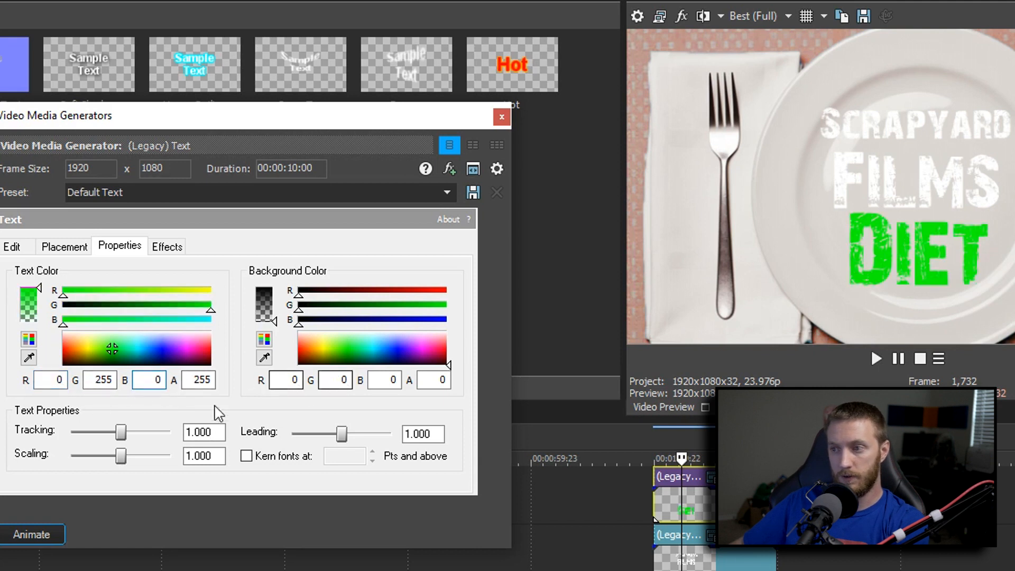
{"action": "double_click", "coordinate": [97, 379]}
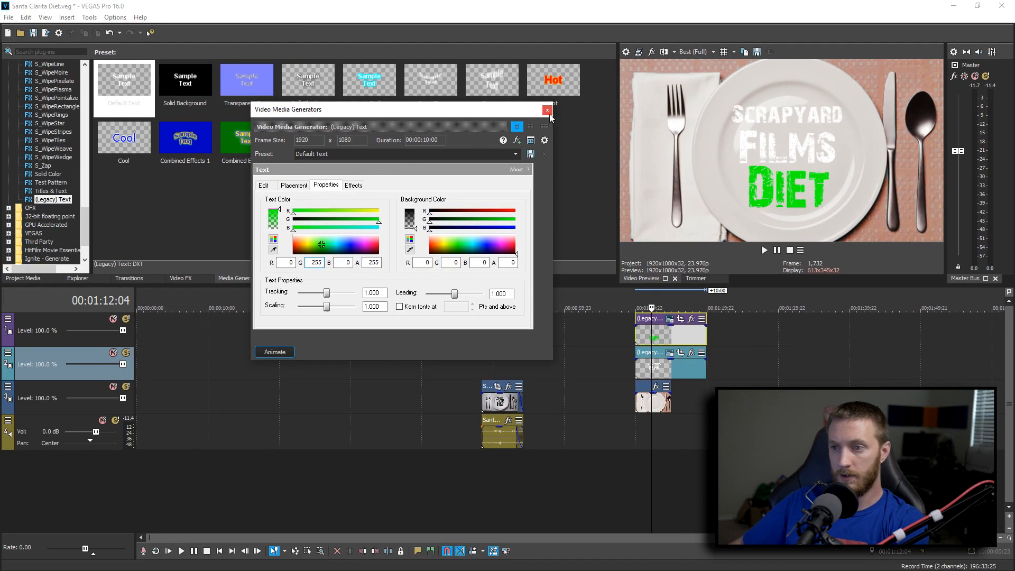
Change the text color of the "Scrapyard Films" event on the second track to black.
{"action": "left_click", "coordinate": [548, 111]}
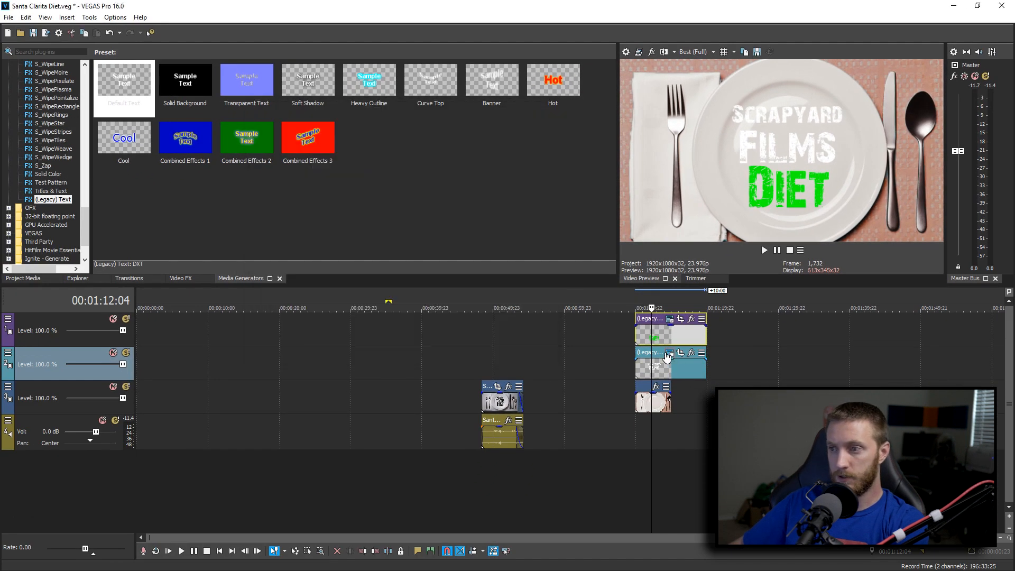
{"action": "left_click", "coordinate": [669, 353]}
{"action": "left_click", "coordinate": [325, 185]}
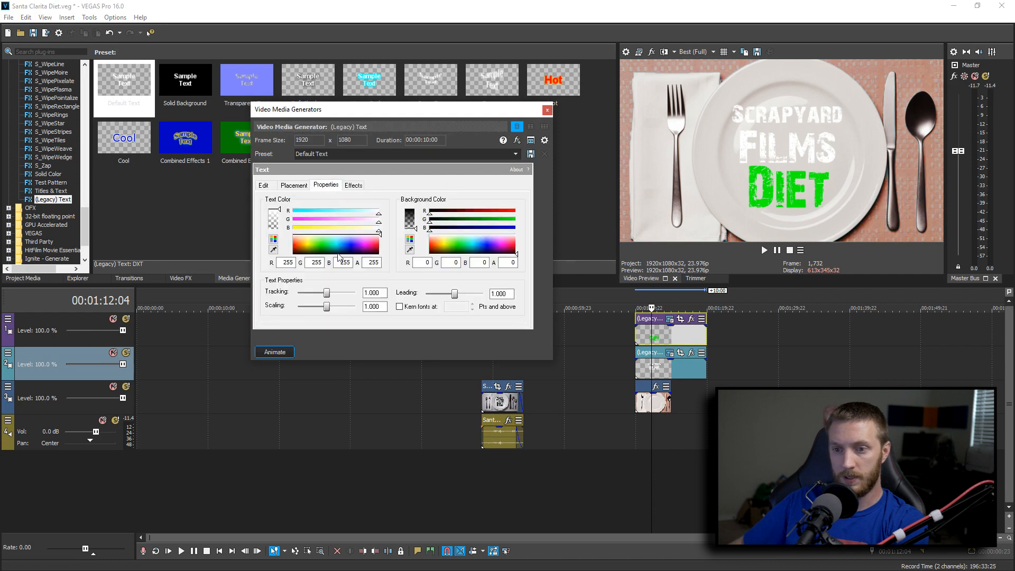
{"action": "left_click_drag", "start_coordinate": [354, 243], "coordinate": [402, 281]}
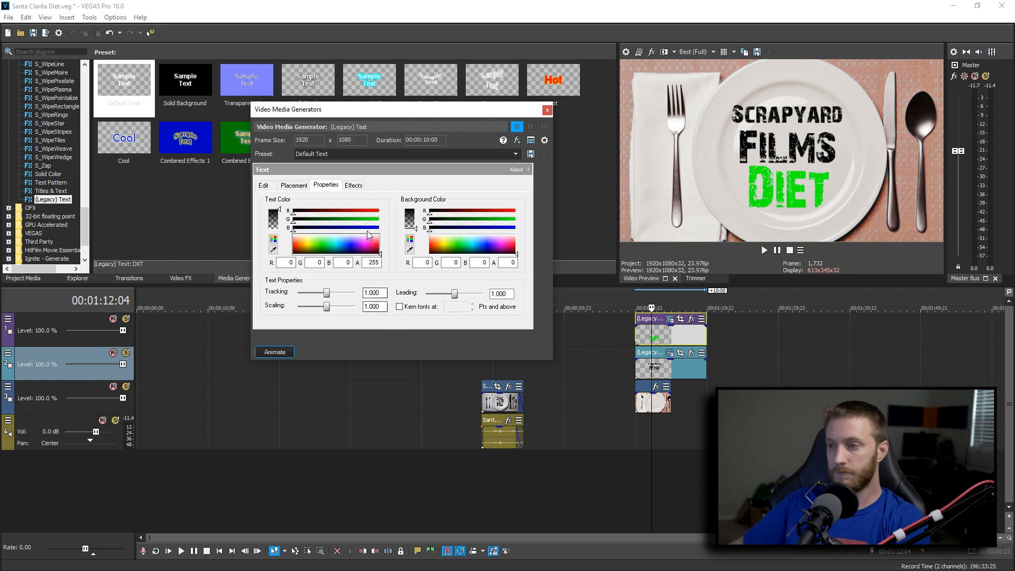
{"action": "left_click", "coordinate": [546, 111]}
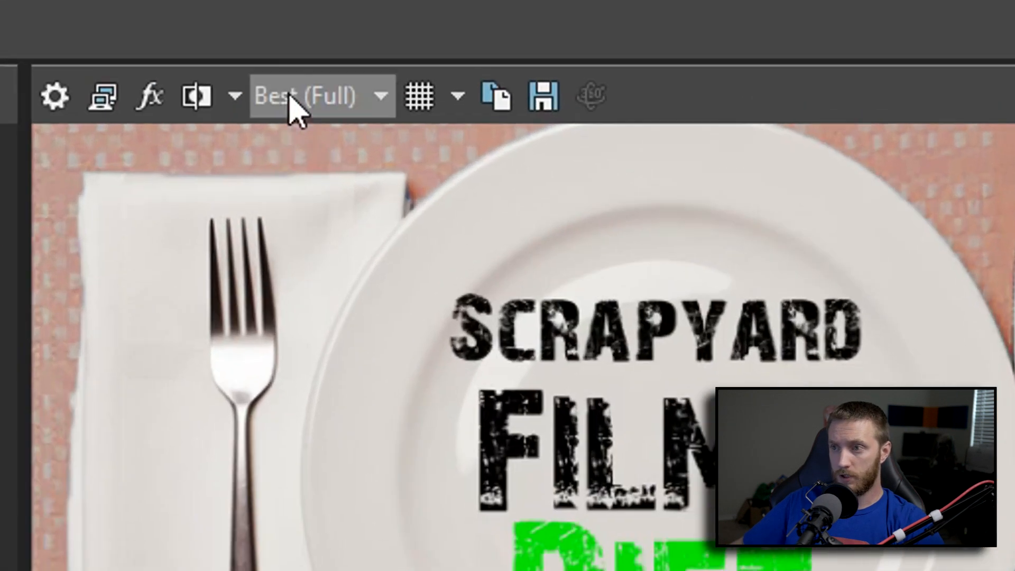
Set the preview quality to Best (Full) and save a snapshot of the frame as the PNG file "plate with text" in the pics folder.
{"action": "left_click", "coordinate": [577, 65]}
{"action": "mouse_move", "coordinate": [339, 265]}
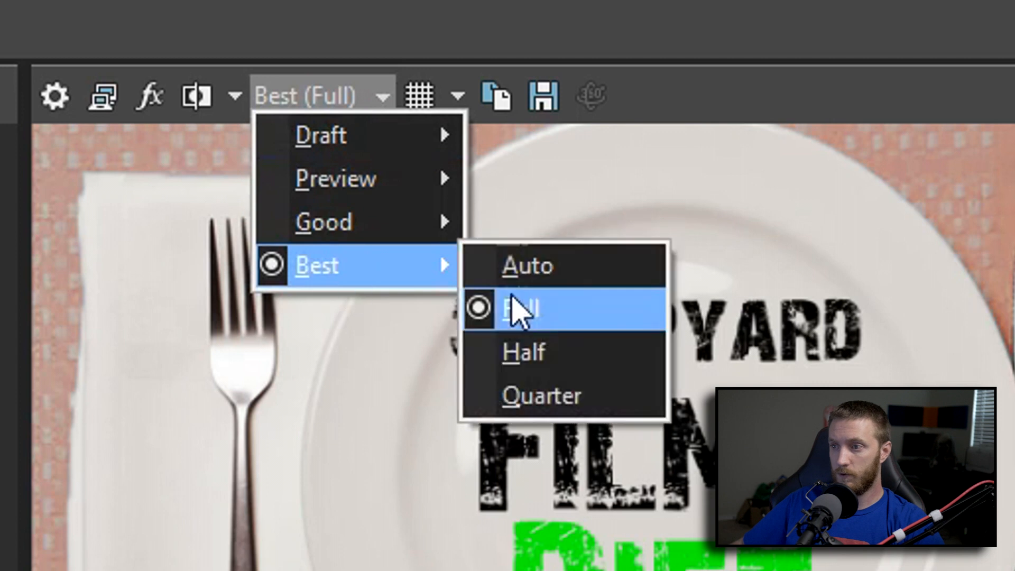
{"action": "left_click", "coordinate": [546, 322]}
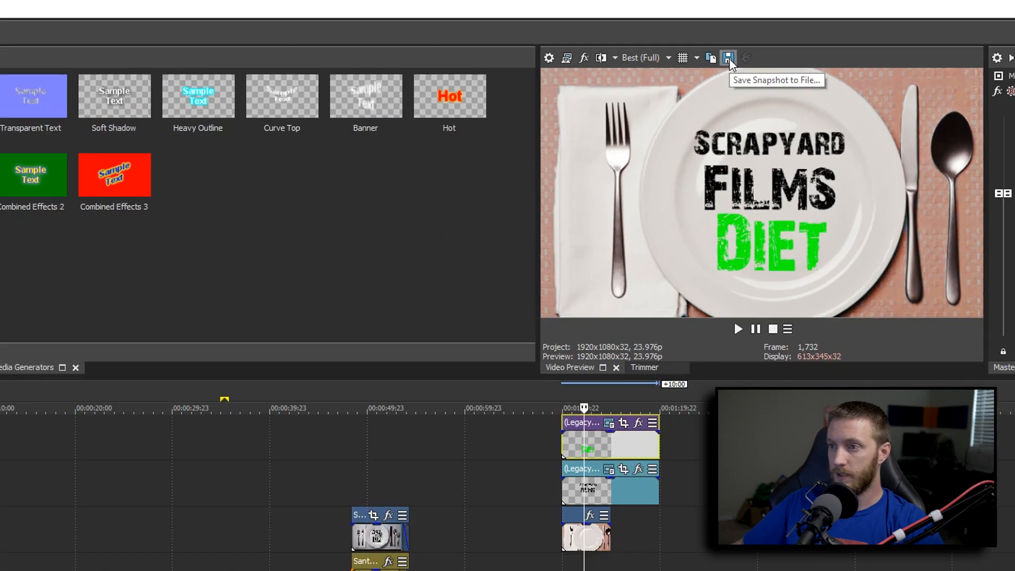
{"action": "left_click", "coordinate": [546, 100]}
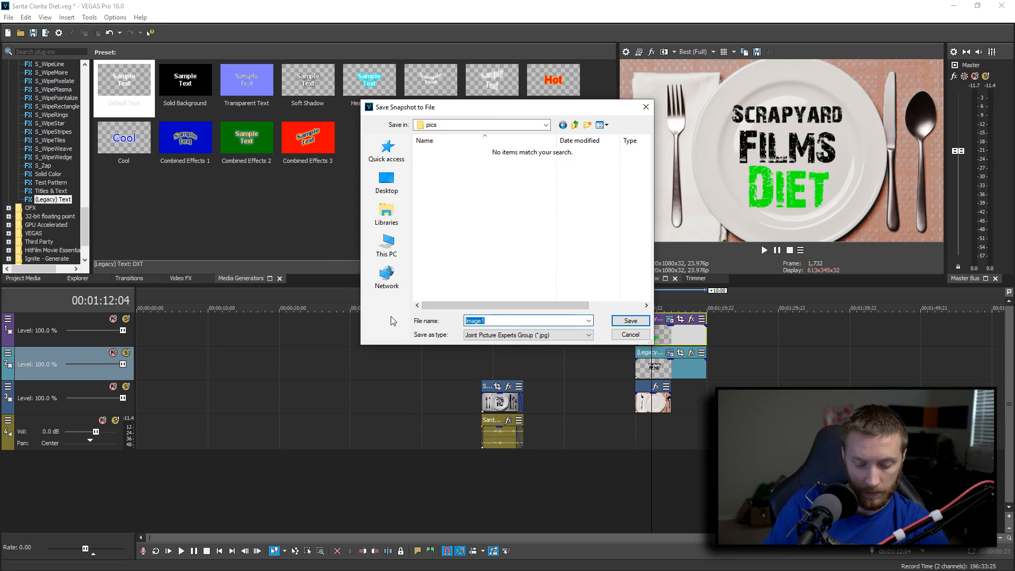
{"action": "type", "text": "plate with text"}
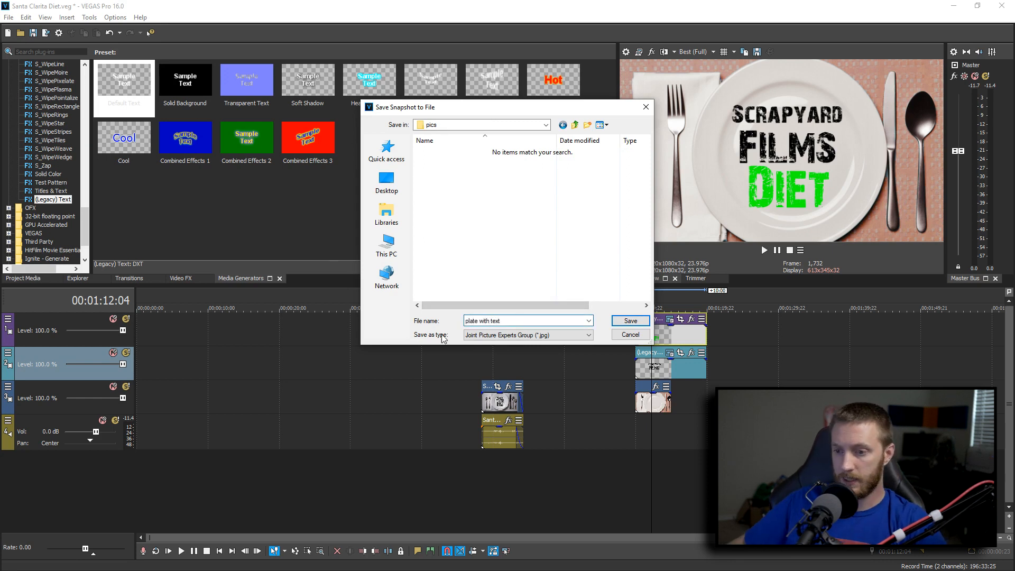
{"action": "left_click", "coordinate": [497, 335]}
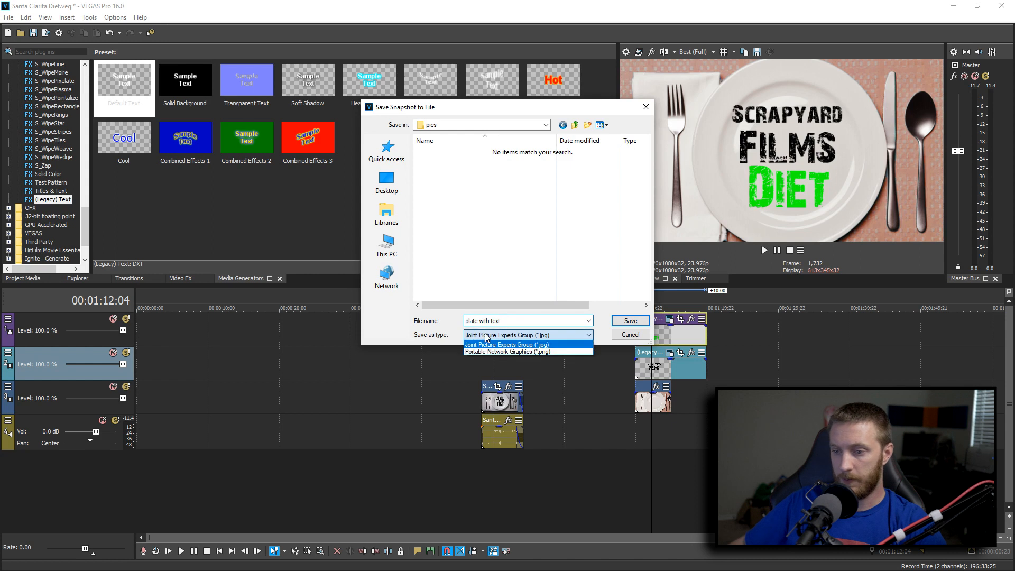
{"action": "left_click", "coordinate": [497, 352]}
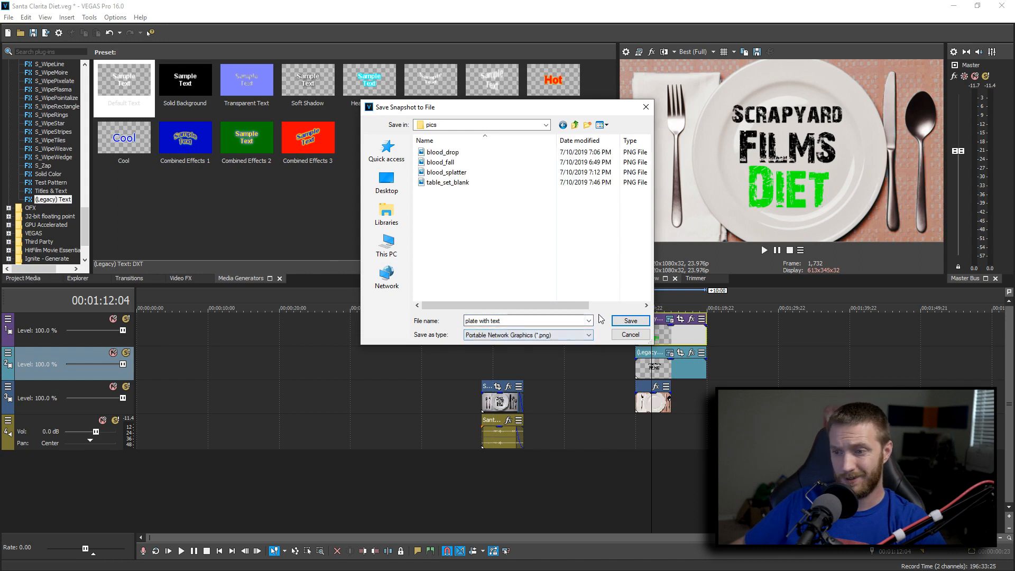
{"action": "left_click", "coordinate": [626, 321]}
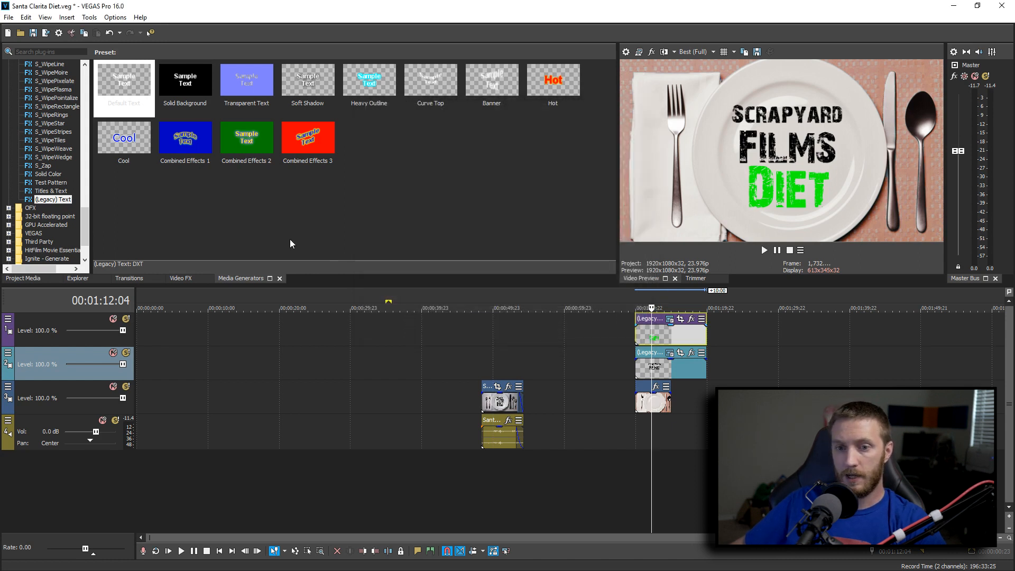
Place "plate with text.png" from the project media on the uppermost track and move it to an empty stretch around 00:00:30:00.
{"action": "left_click", "coordinate": [23, 278]}
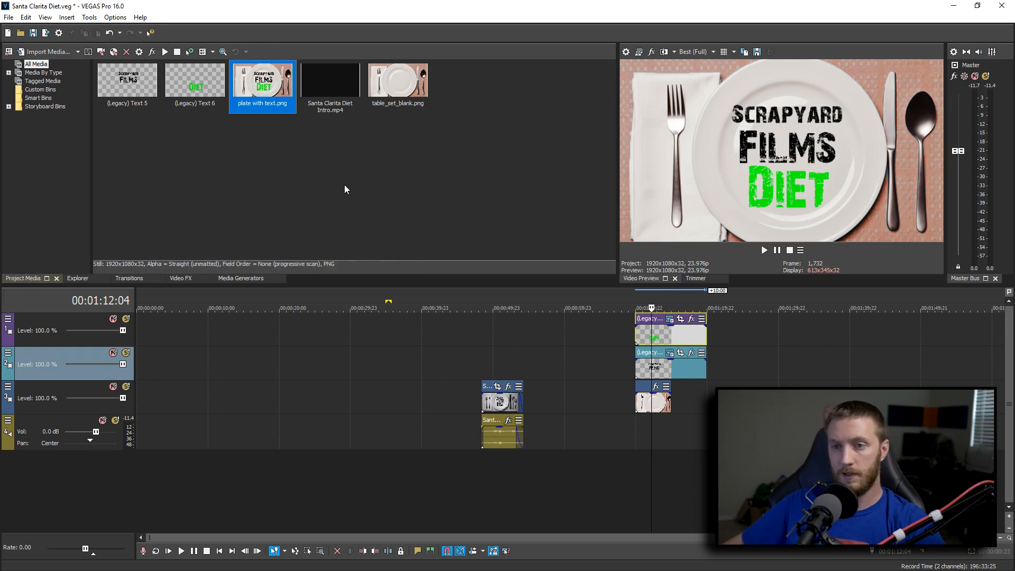
{"action": "left_click_drag", "start_coordinate": [341, 135], "coordinate": [765, 335]}
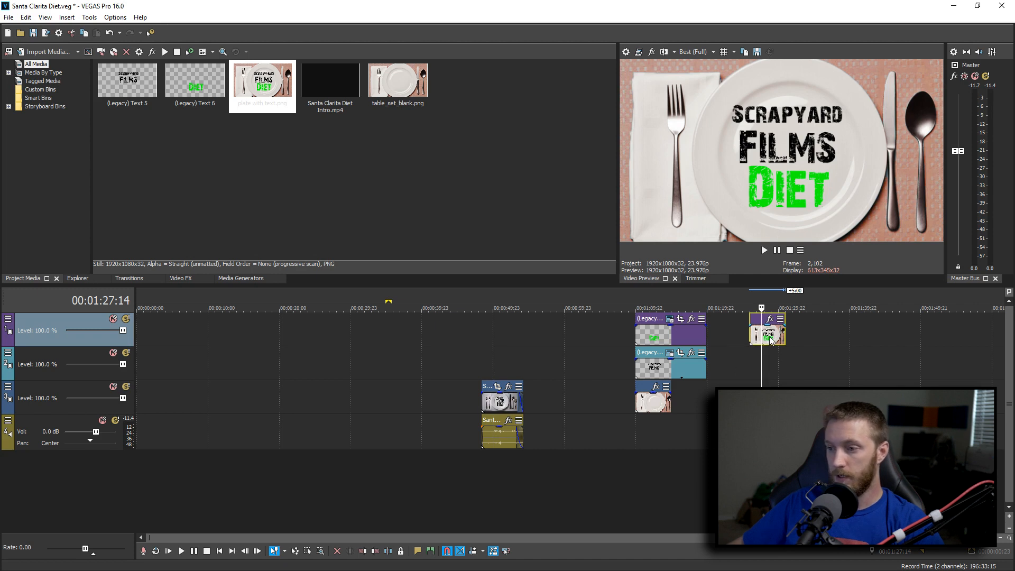
{"action": "left_click_drag", "start_coordinate": [772, 337], "coordinate": [356, 348]}
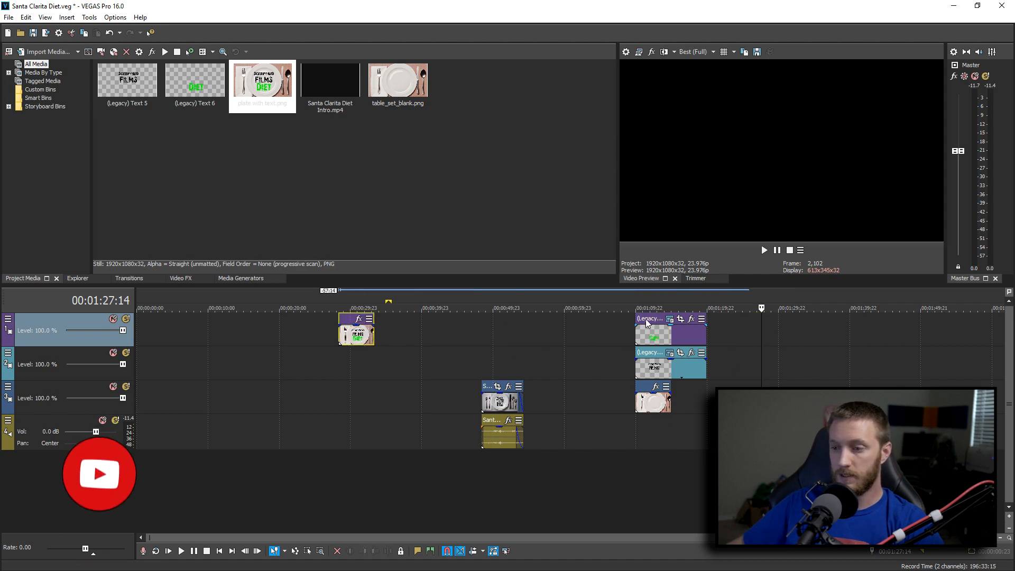
{"action": "left_click", "coordinate": [351, 334]}
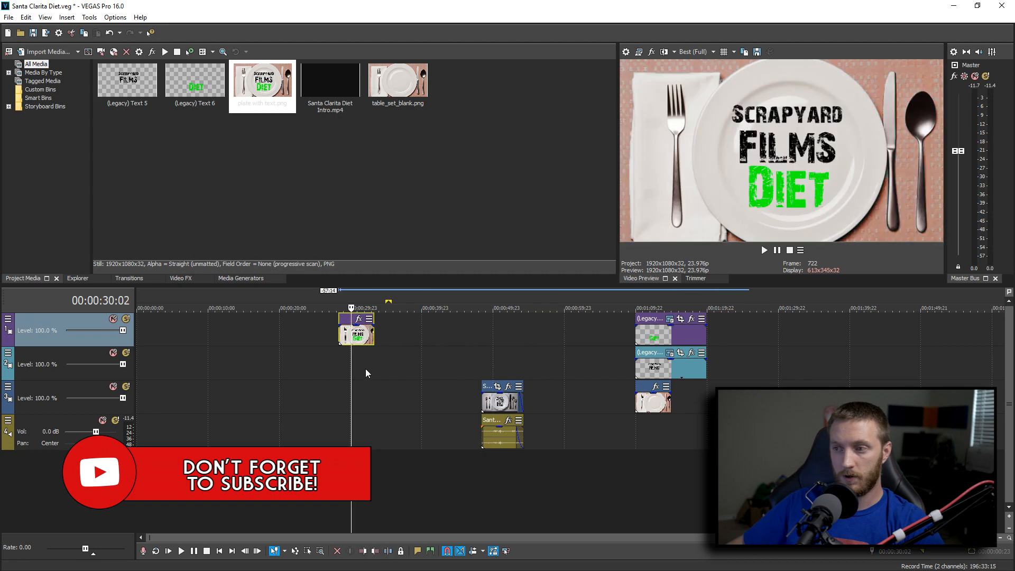
Apply the Chroma Keyer effect with the Pure Green Screen preset to the "plate with text" event.
{"action": "scroll", "coordinate": [376, 367], "scroll_direction": "up", "scroll_amount": 3}
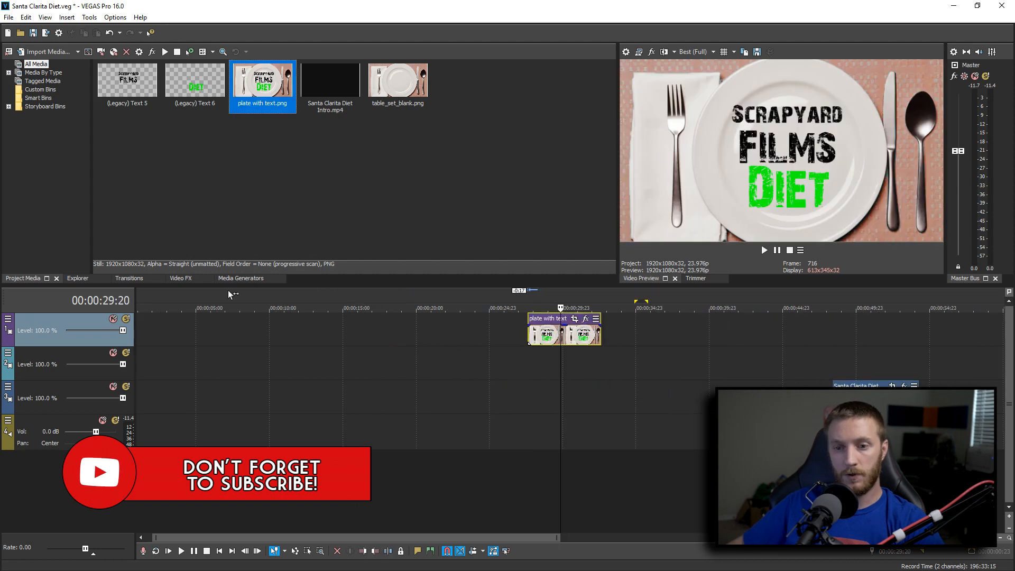
{"action": "left_click", "coordinate": [186, 277]}
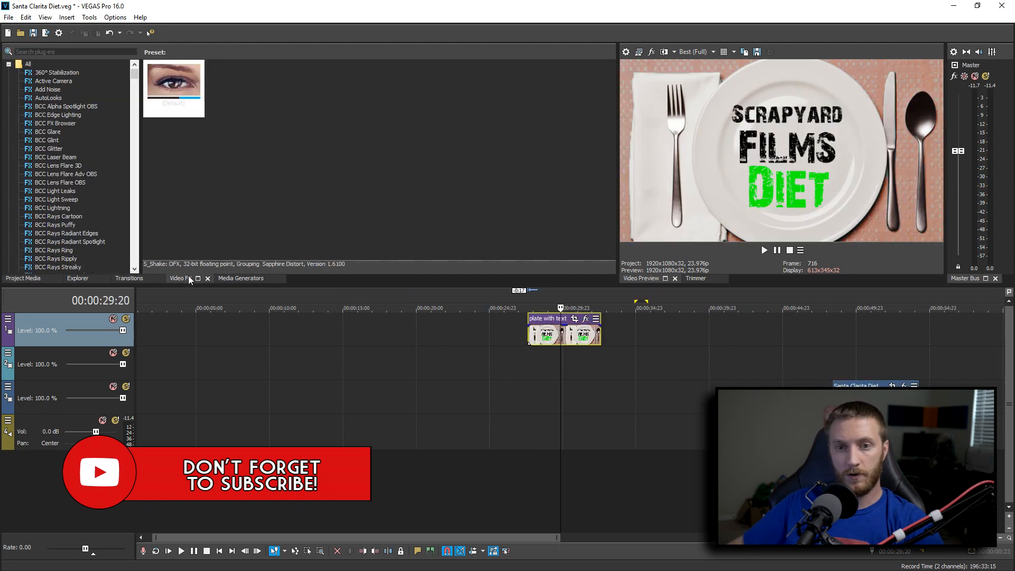
{"action": "left_click_drag", "start_coordinate": [135, 71], "coordinate": [135, 87]}
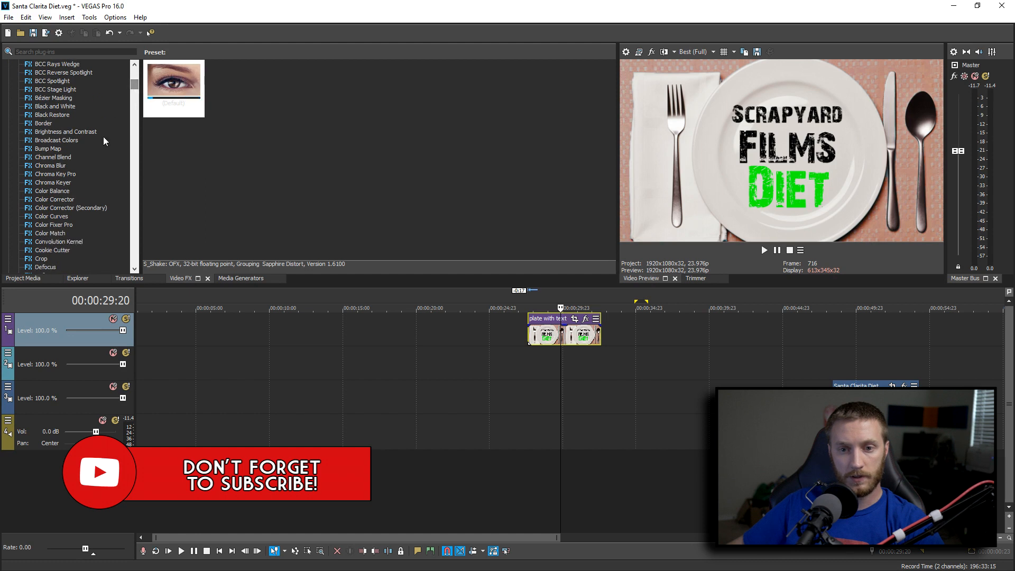
{"action": "left_click", "coordinate": [55, 182]}
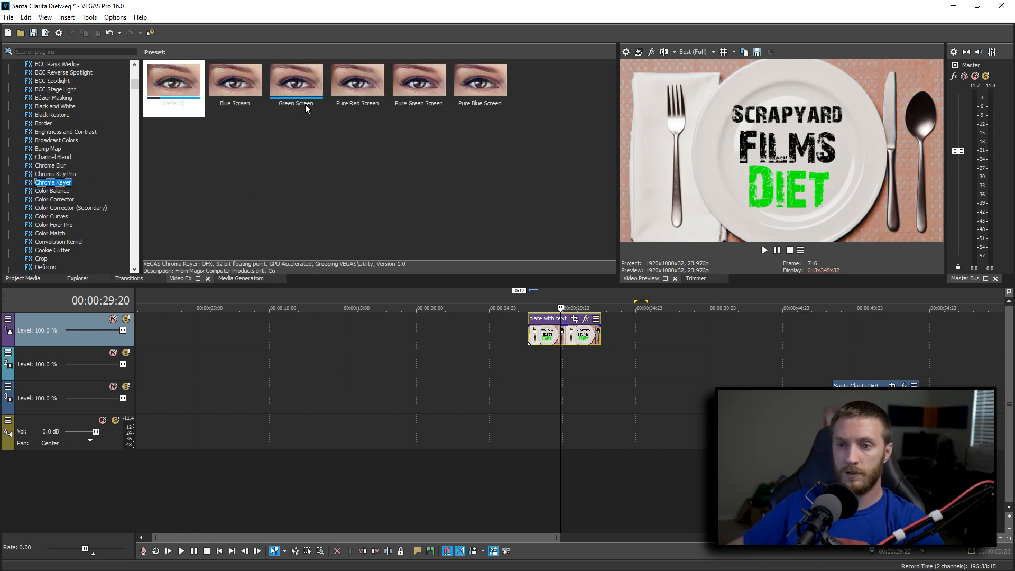
{"action": "left_click_drag", "start_coordinate": [424, 81], "coordinate": [442, 144]}
{"action": "left_click_drag", "start_coordinate": [551, 317], "coordinate": [574, 337]}
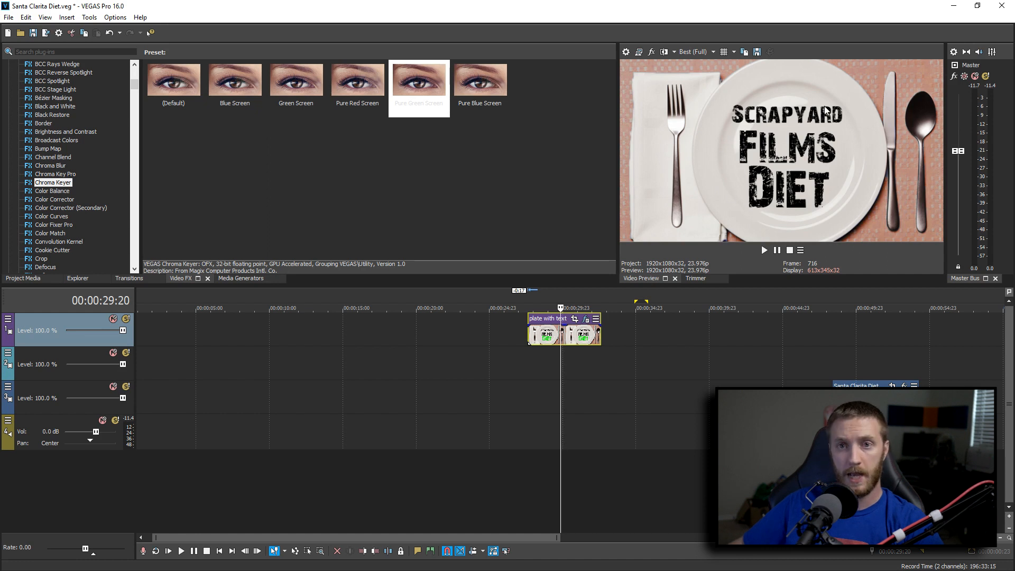
{"action": "key", "text": "Left"}
{"action": "key", "text": "Left"}
{"action": "key", "text": "Left"}
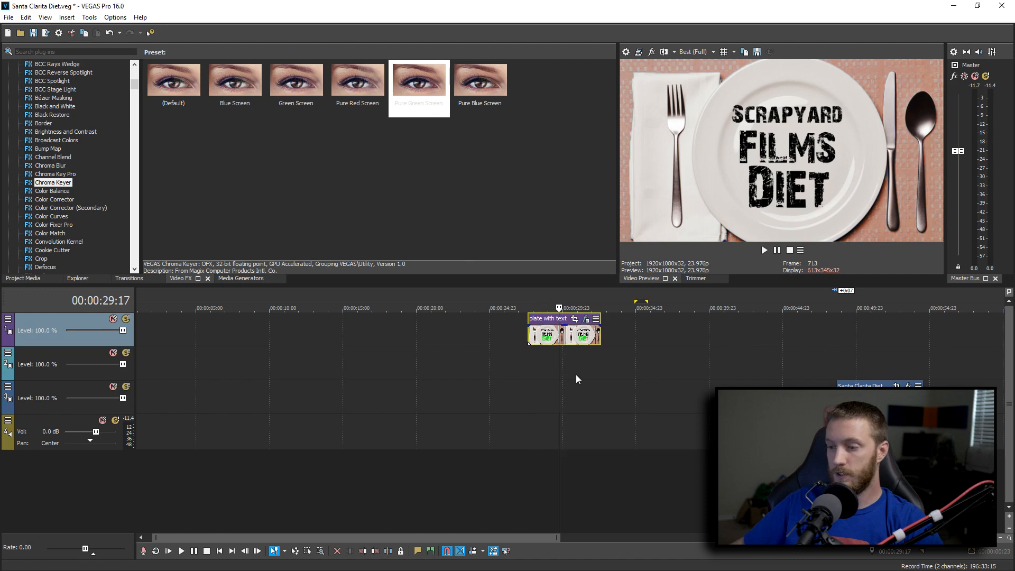
Move the Santa Clarita Diet Intro clip to start at 00:00:38:05 and split it at 00:00:38:23 and 00:00:40:17.
{"action": "left_click_drag", "start_coordinate": [838, 400], "coordinate": [683, 400]}
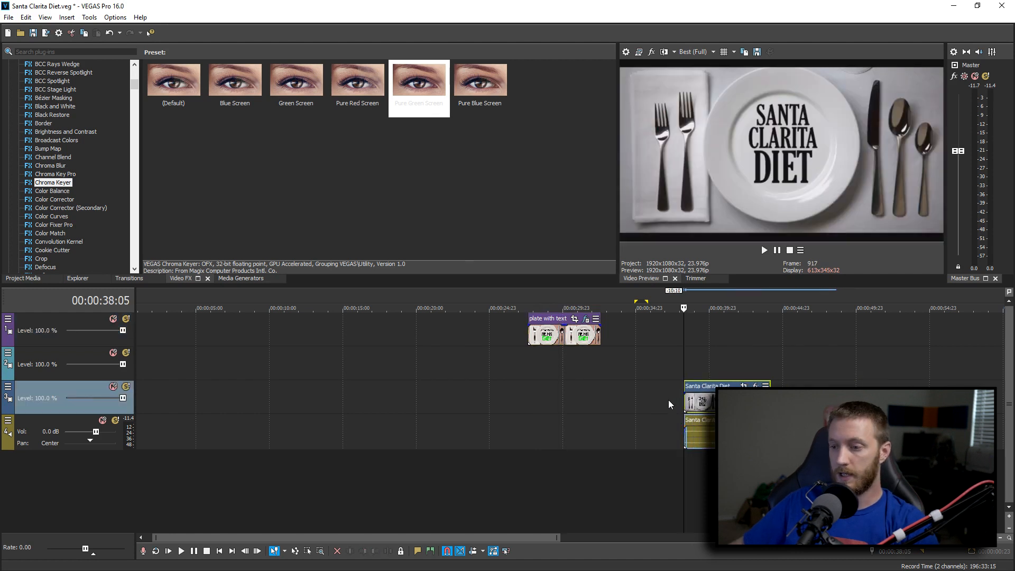
{"action": "scroll", "coordinate": [687, 414], "scroll_direction": "up", "scroll_amount": 4}
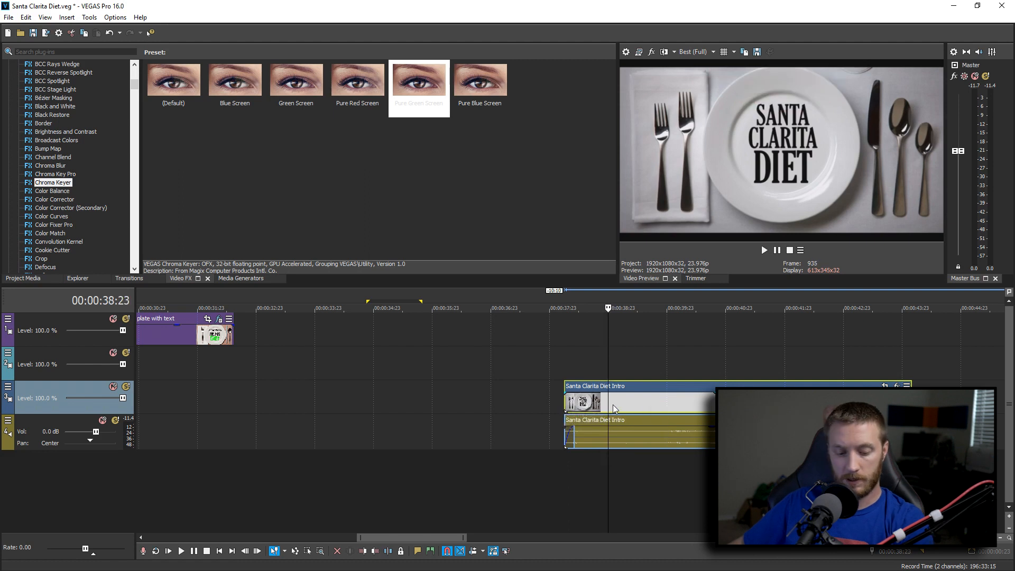
{"action": "key", "text": "s"}
{"action": "key", "text": "space"}
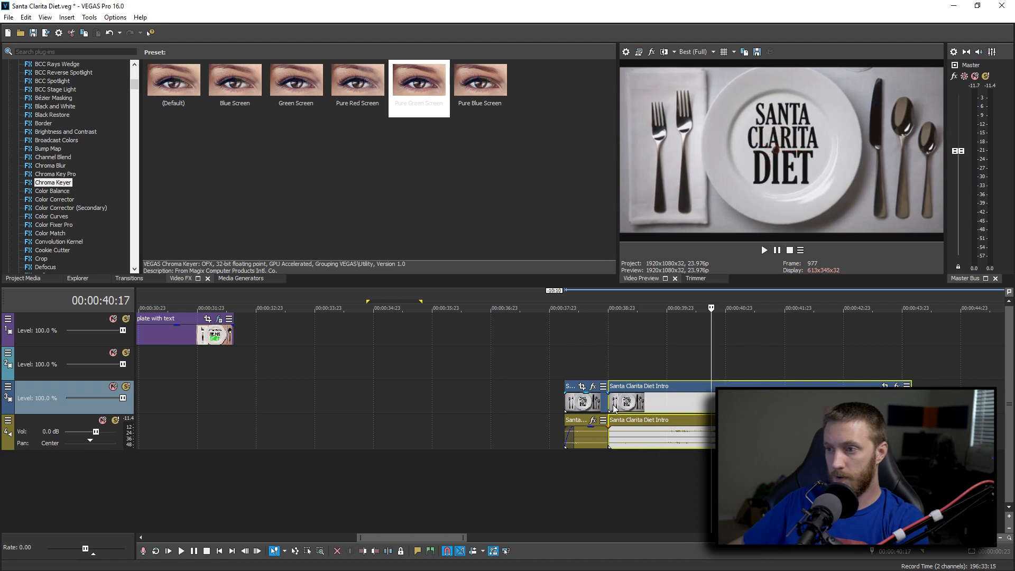
{"action": "key", "text": "s"}
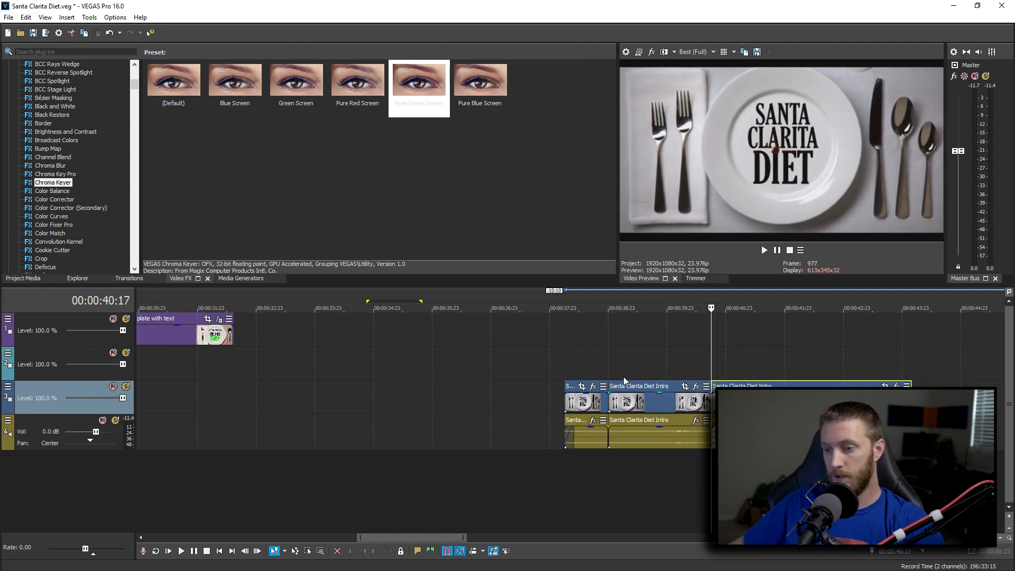
Mark the middle intro segment as a time selection and place blood_drop above it on the second track, trimmed to the segment's length.
{"action": "left_click_drag", "start_coordinate": [608, 363], "coordinate": [712, 361]}
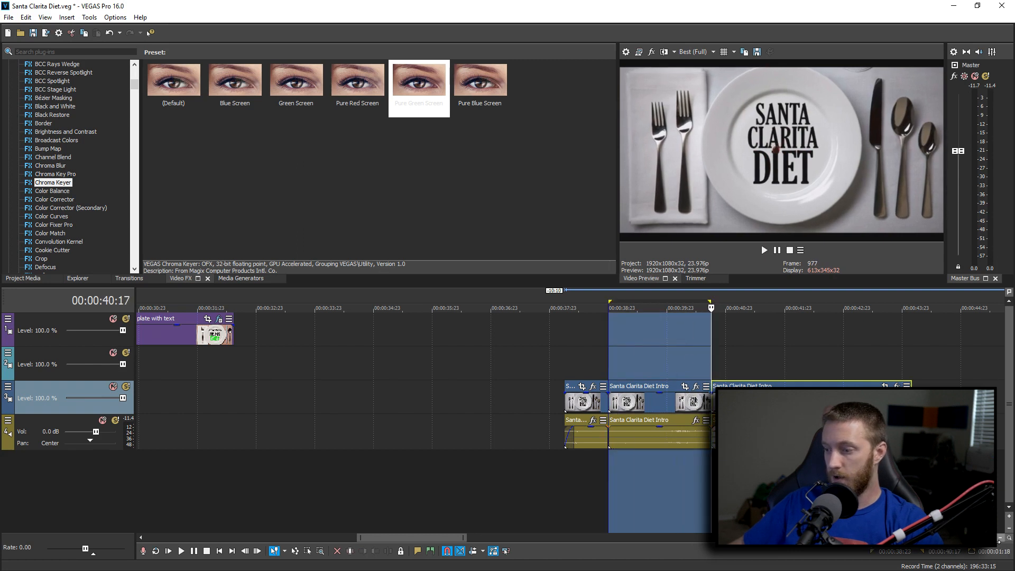
{"action": "left_click", "coordinate": [643, 359]}
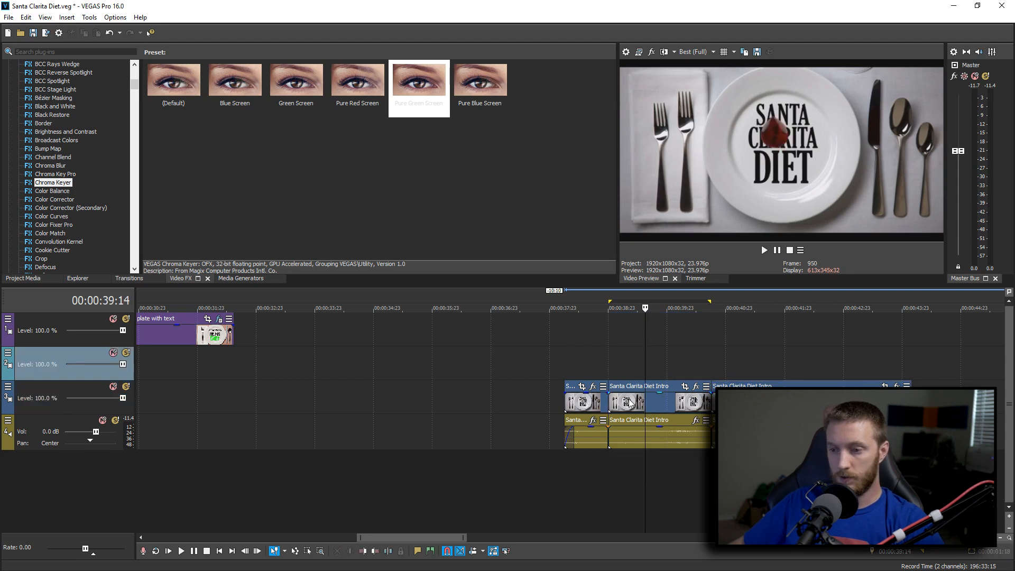
{"action": "scroll", "coordinate": [660, 407], "scroll_direction": "down", "scroll_amount": 2}
{"action": "scroll", "coordinate": [663, 401], "scroll_direction": "down", "scroll_amount": 1}
{"action": "key", "text": "ctrl+Left"}
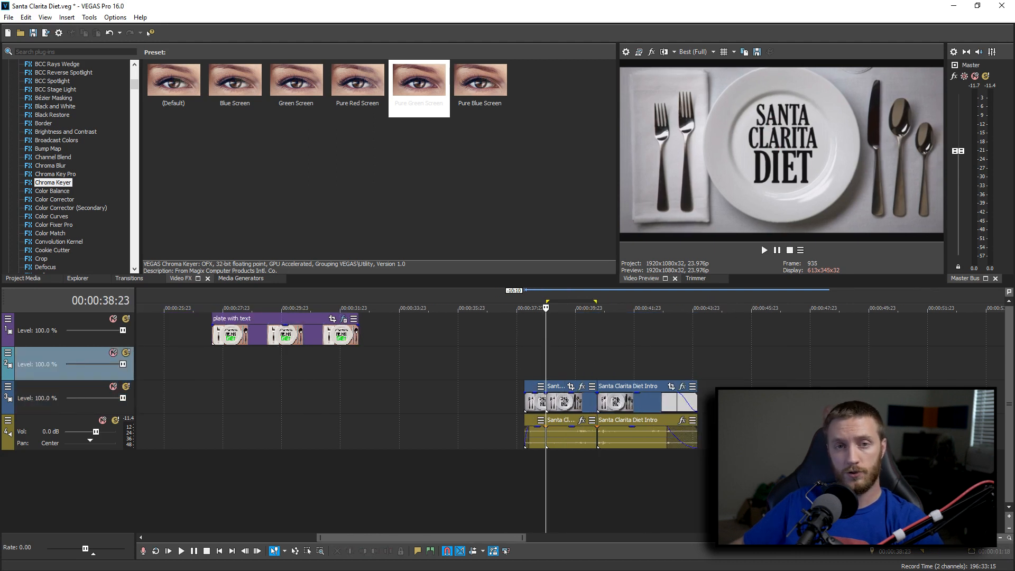
{"action": "left_click_drag", "start_coordinate": [568, 366], "coordinate": [551, 353]}
{"action": "left_click_drag", "start_coordinate": [691, 365], "coordinate": [598, 369]}
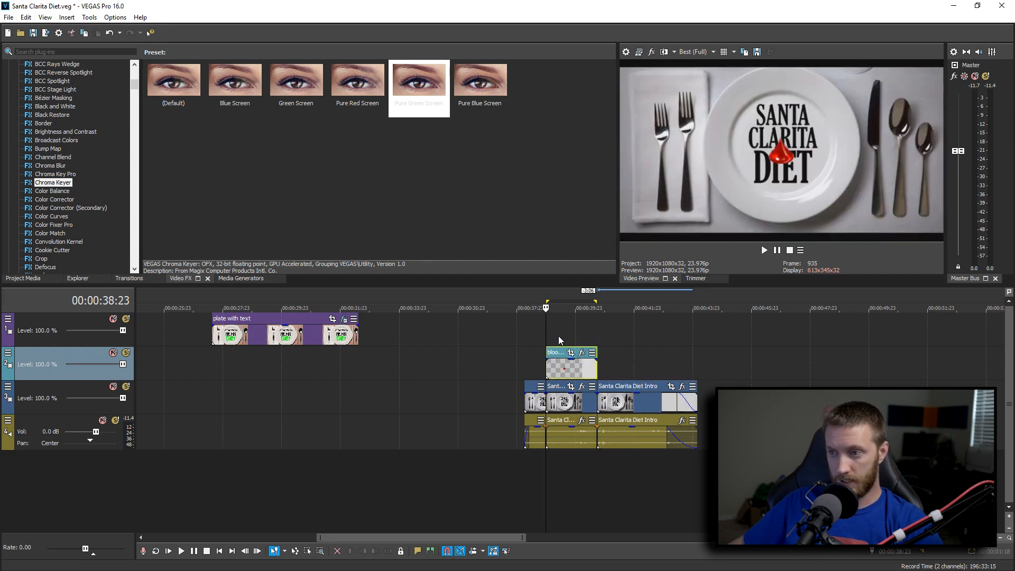
Open Pan/Crop for the blood_drop event with the playhead at 00:00:39:00 and fit its window clear of the video preview.
{"action": "left_click", "coordinate": [558, 335]}
{"action": "scroll", "coordinate": [561, 336], "scroll_direction": "up", "scroll_amount": 3}
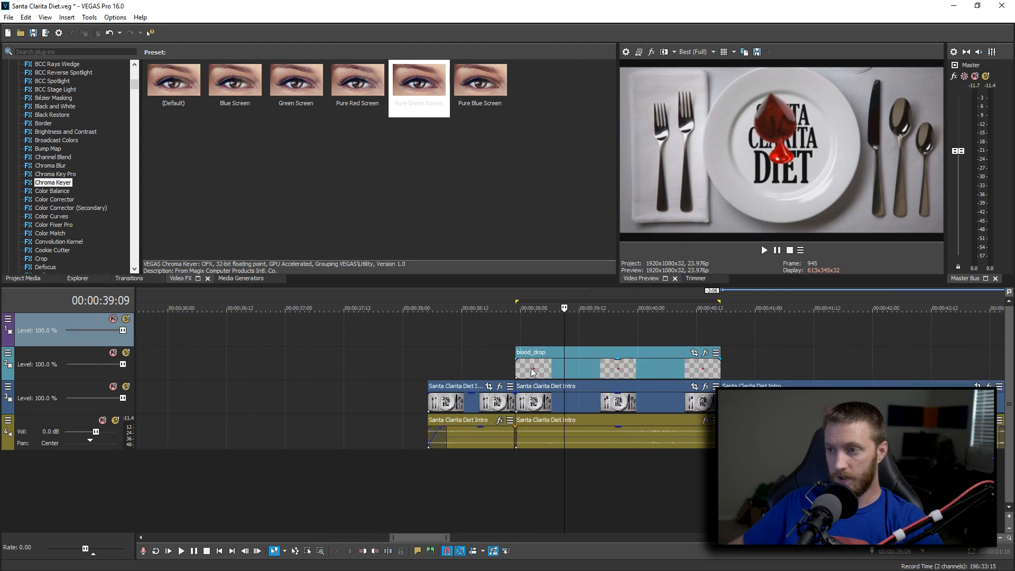
{"action": "left_click", "coordinate": [516, 366]}
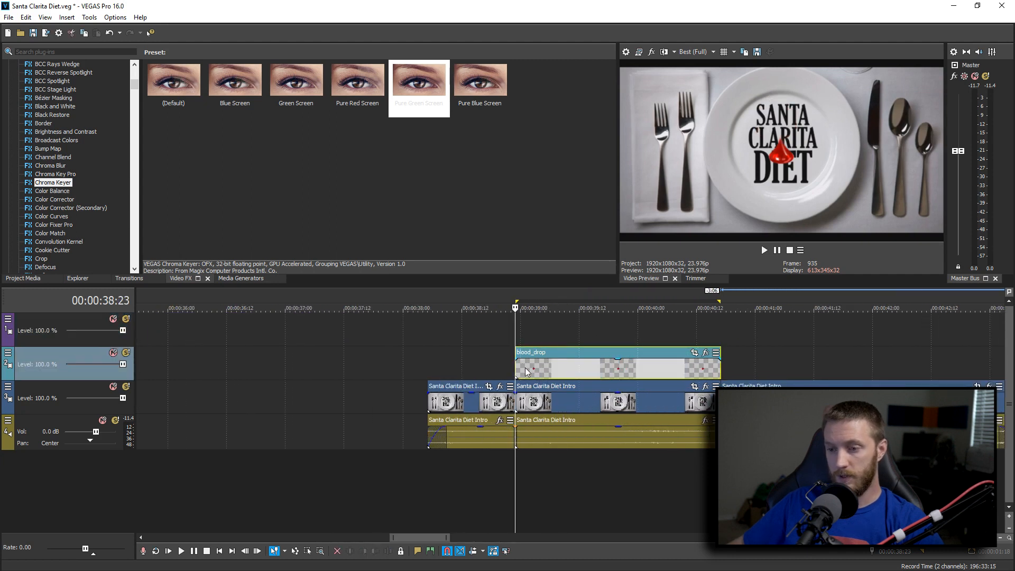
{"action": "left_click", "coordinate": [525, 367]}
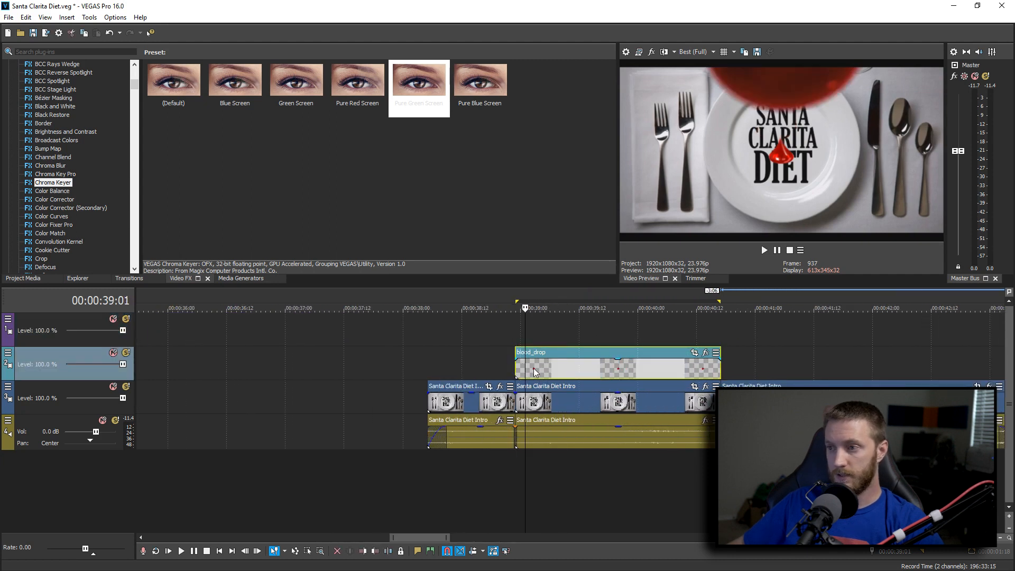
{"action": "left_click", "coordinate": [694, 353]}
{"action": "left_click", "coordinate": [521, 333]}
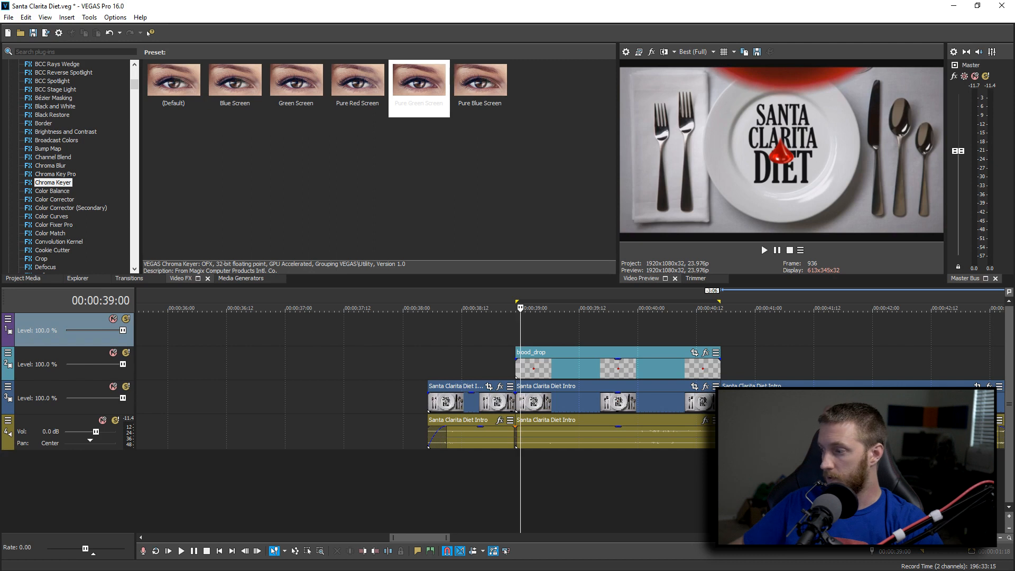
{"action": "left_click_drag", "start_coordinate": [1014, 243], "coordinate": [276, 64]}
{"action": "left_click_drag", "start_coordinate": [575, 199], "coordinate": [507, 199]}
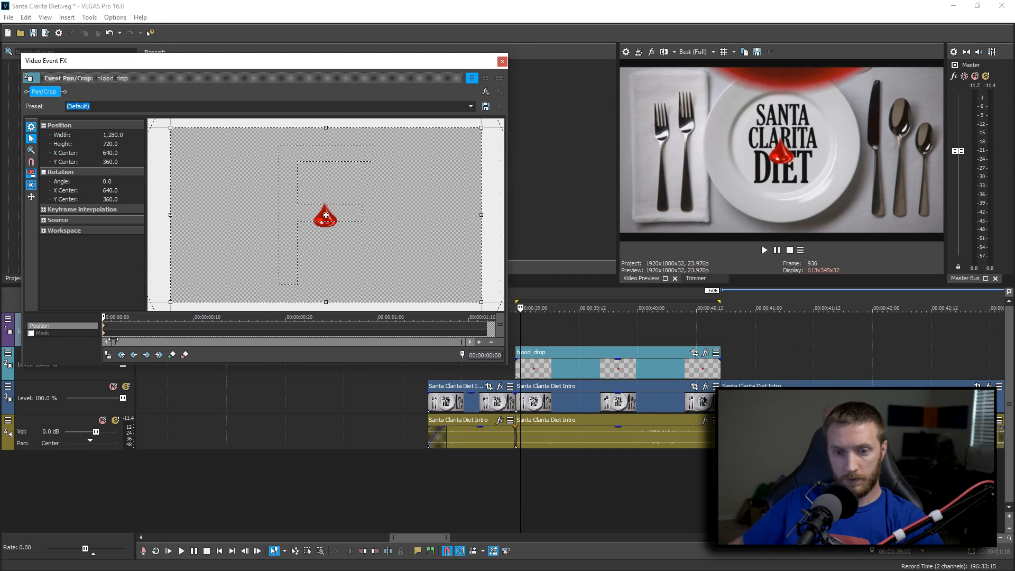
At the first Pan/Crop keyframe, shrink the crop frame to about 173.7 × 97.7 and centre it at about X 635.6, Y 462.3.
{"action": "left_click", "coordinate": [104, 330]}
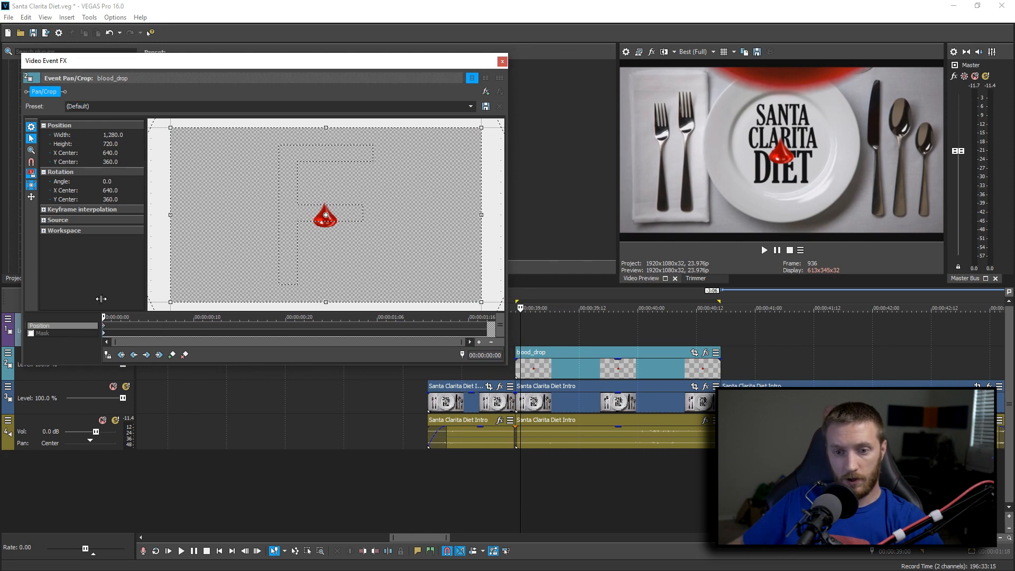
{"action": "left_click_drag", "start_coordinate": [170, 302], "coordinate": [298, 225]}
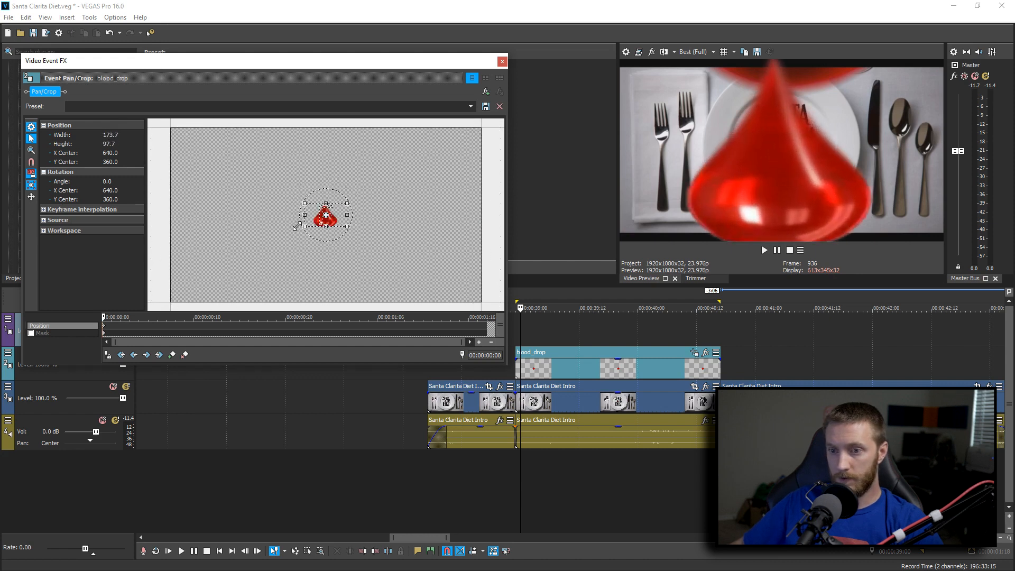
{"action": "left_click", "coordinate": [32, 198]}
{"action": "left_click", "coordinate": [31, 198]}
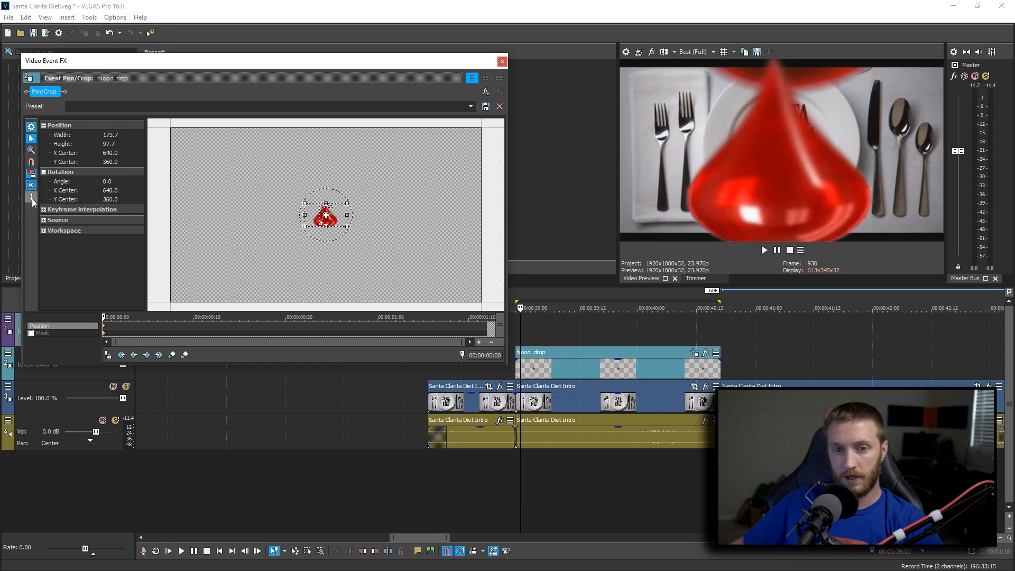
{"action": "left_click_drag", "start_coordinate": [316, 220], "coordinate": [310, 240]}
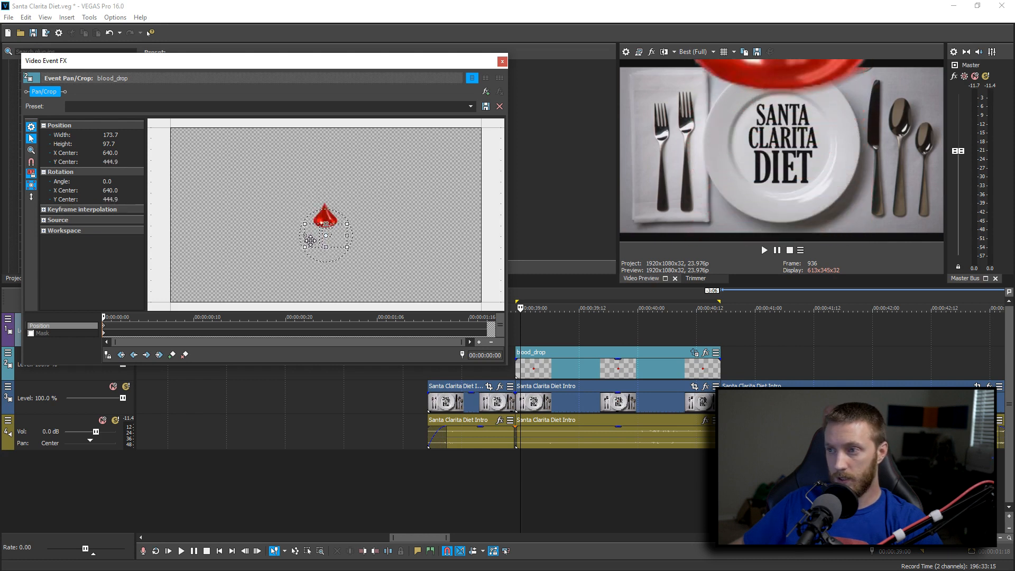
{"action": "left_click", "coordinate": [31, 198]}
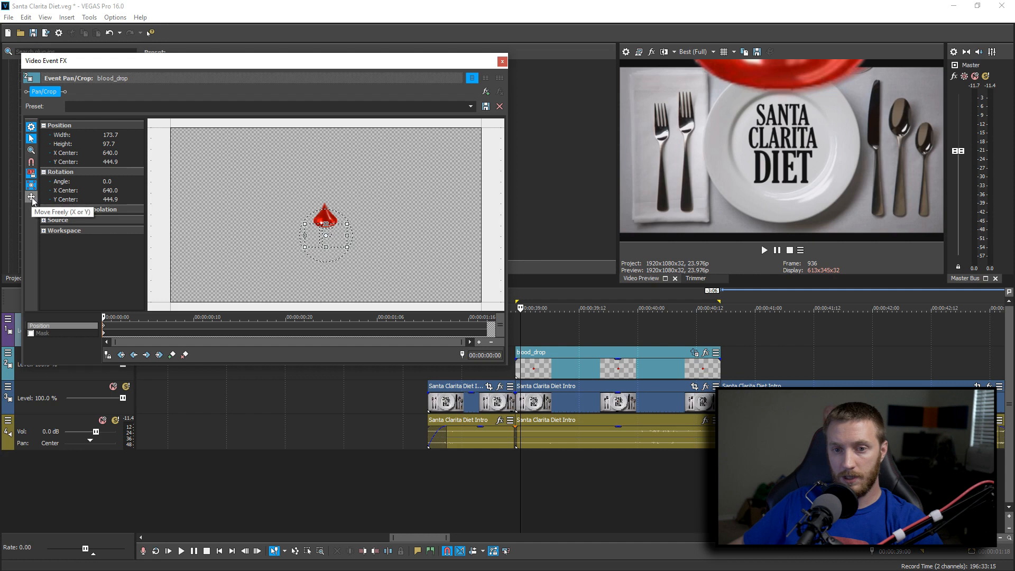
{"action": "left_click_drag", "start_coordinate": [334, 241], "coordinate": [332, 241]}
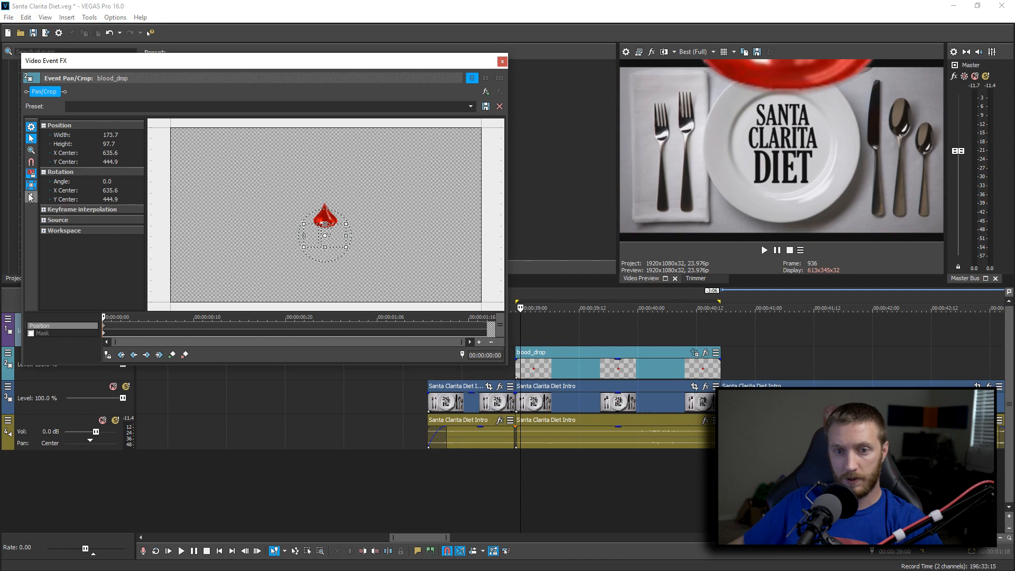
{"action": "left_click_drag", "start_coordinate": [312, 239], "coordinate": [312, 244]}
Add a Pan/Crop keyframe at 00:00:01:18 and enlarge its crop frame to about 2,571.5 × 1,446.5.
{"action": "left_click_drag", "start_coordinate": [520, 325], "coordinate": [717, 327]}
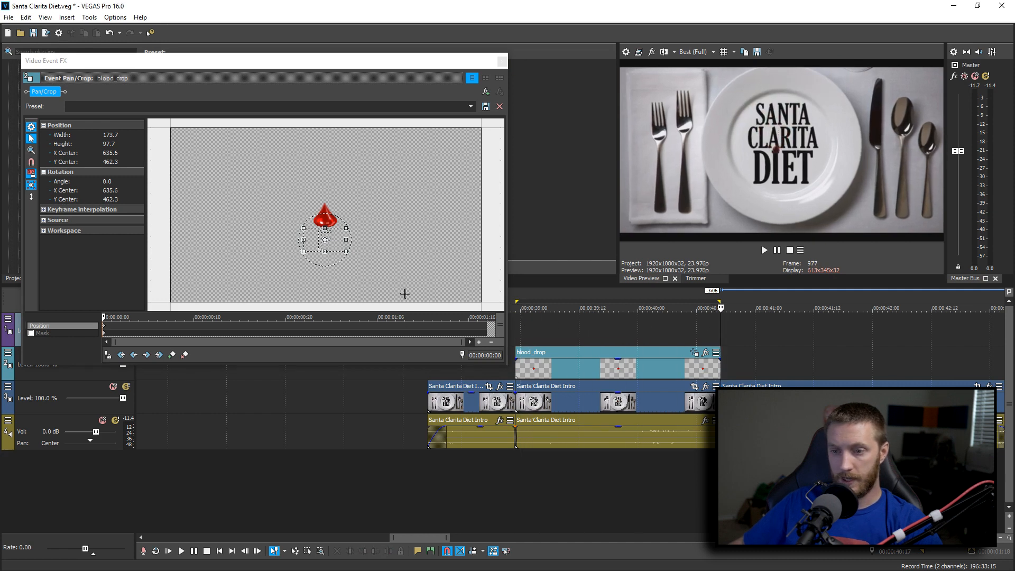
{"action": "left_click", "coordinate": [240, 316]}
{"action": "left_click_drag", "start_coordinate": [261, 312], "coordinate": [523, 317]}
{"action": "left_click_drag", "start_coordinate": [347, 251], "coordinate": [637, 428]}
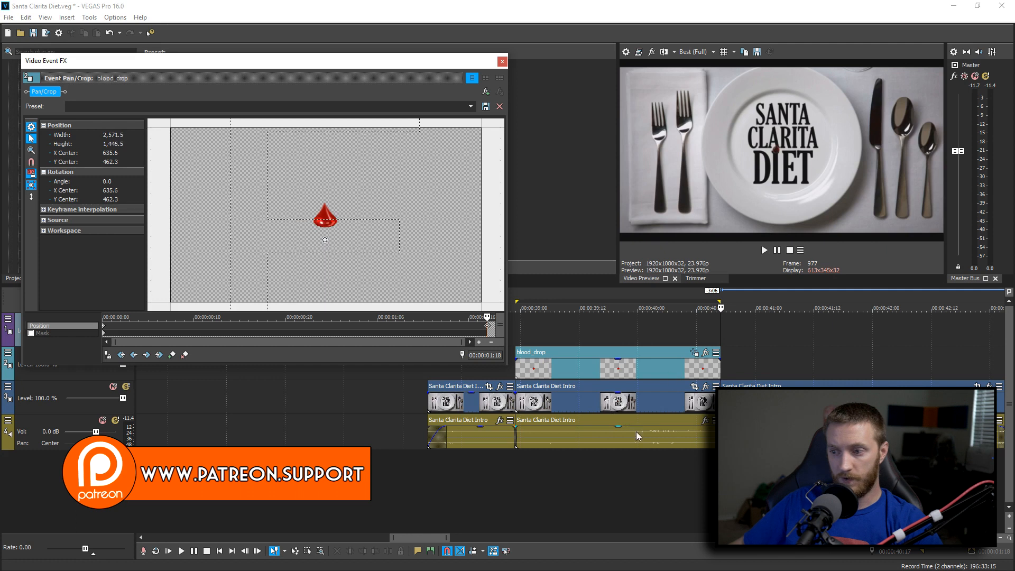
Compare with the frame at 00:00:40:16, then enlarge the end keyframe's crop to about 4,555.7 × 2,562.6, centred at about X 727.1, Y 379.9.
{"action": "left_click", "coordinate": [721, 332]}
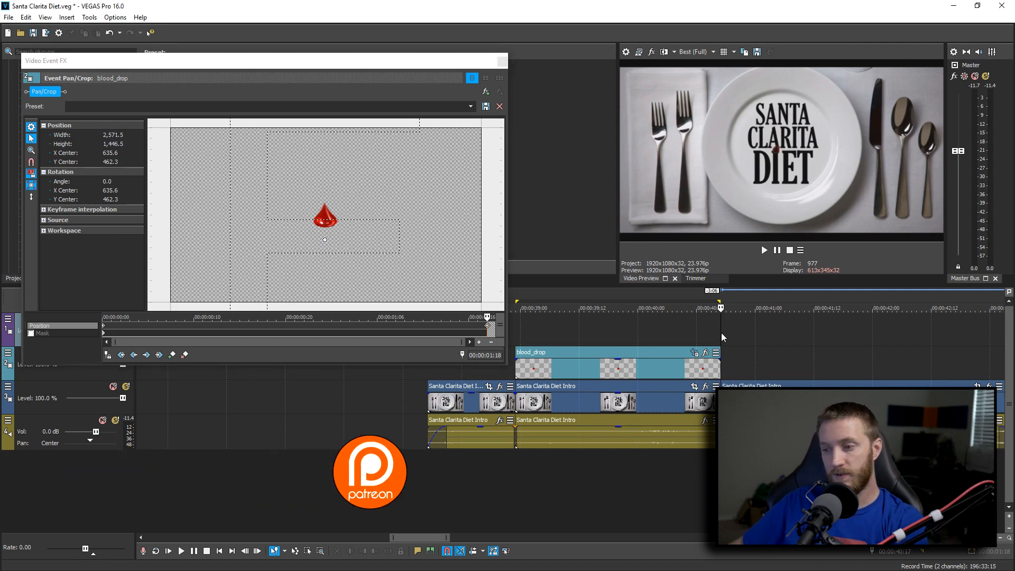
{"action": "key", "text": "Left"}
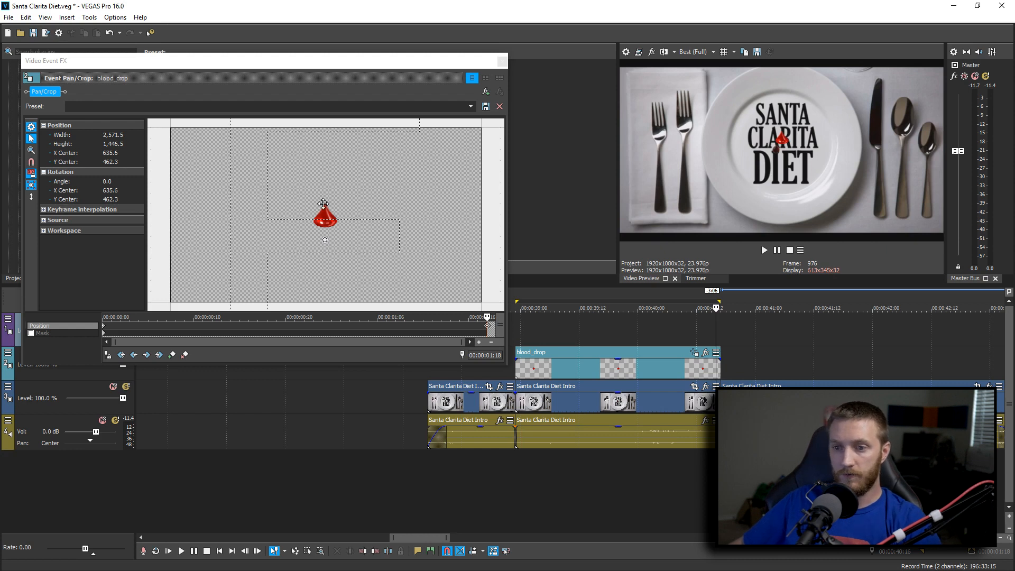
{"action": "scroll", "coordinate": [354, 213], "scroll_direction": "down", "scroll_amount": 3}
{"action": "scroll", "coordinate": [353, 213], "scroll_direction": "down", "scroll_amount": 2}
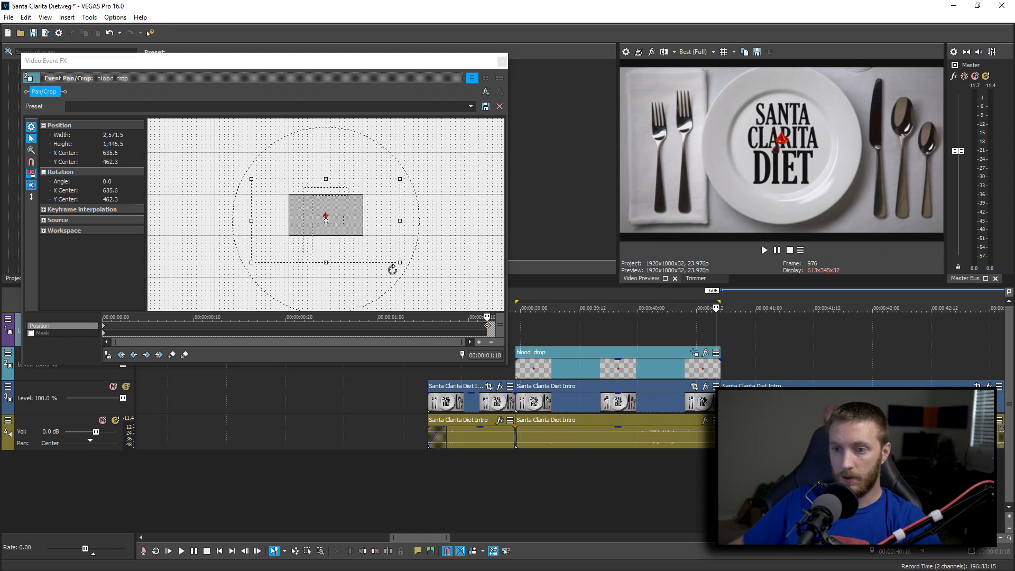
{"action": "left_click_drag", "start_coordinate": [400, 263], "coordinate": [440, 279]}
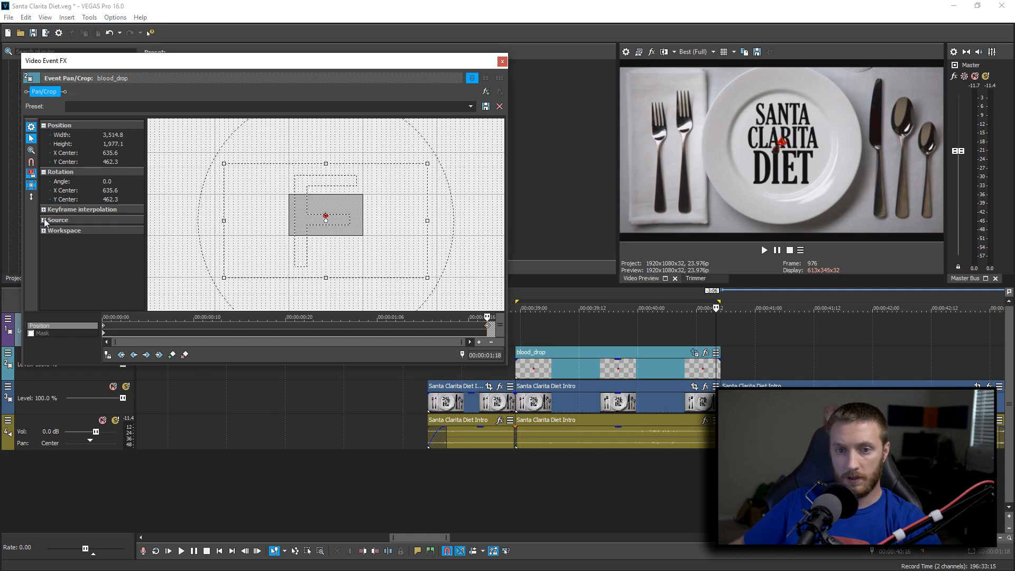
{"action": "left_click", "coordinate": [31, 197]}
{"action": "left_click_drag", "start_coordinate": [298, 255], "coordinate": [301, 251]}
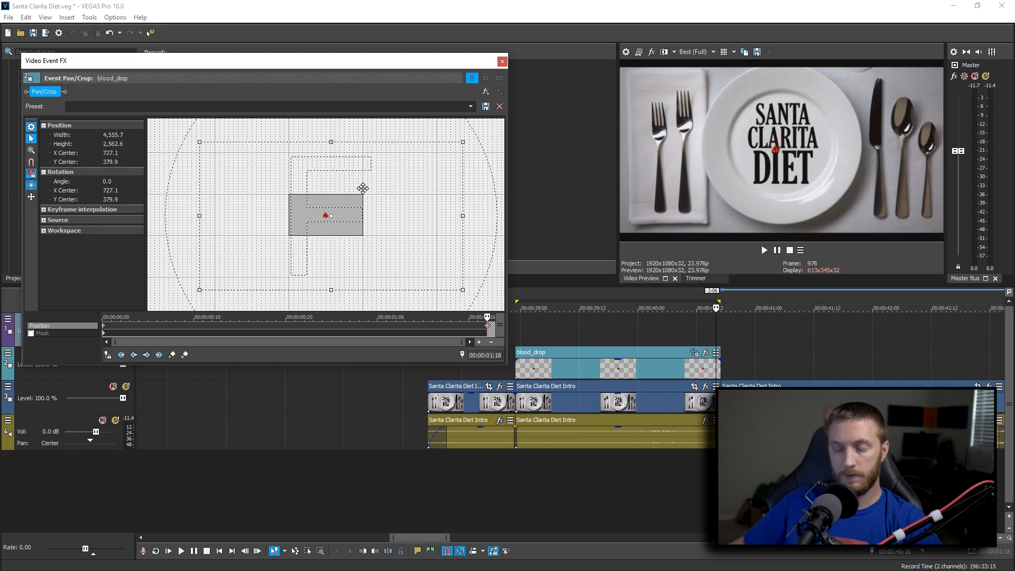
Play back the animated blood drop from the start of the middle intro segment.
{"action": "left_click", "coordinate": [515, 332]}
{"action": "key", "text": "space"}
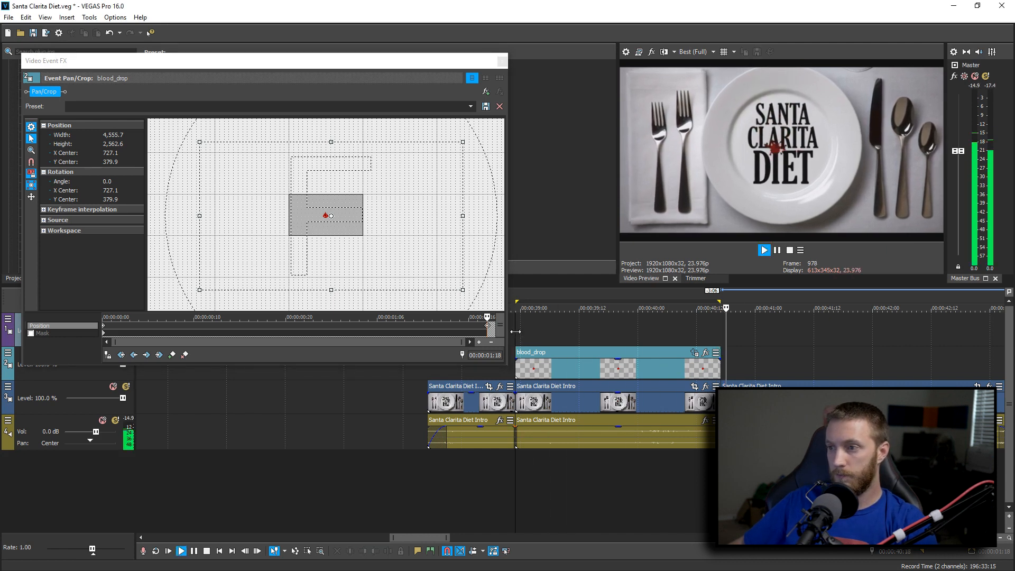
{"action": "key", "text": "space"}
{"action": "left_click", "coordinate": [515, 331]}
{"action": "key", "text": "space"}
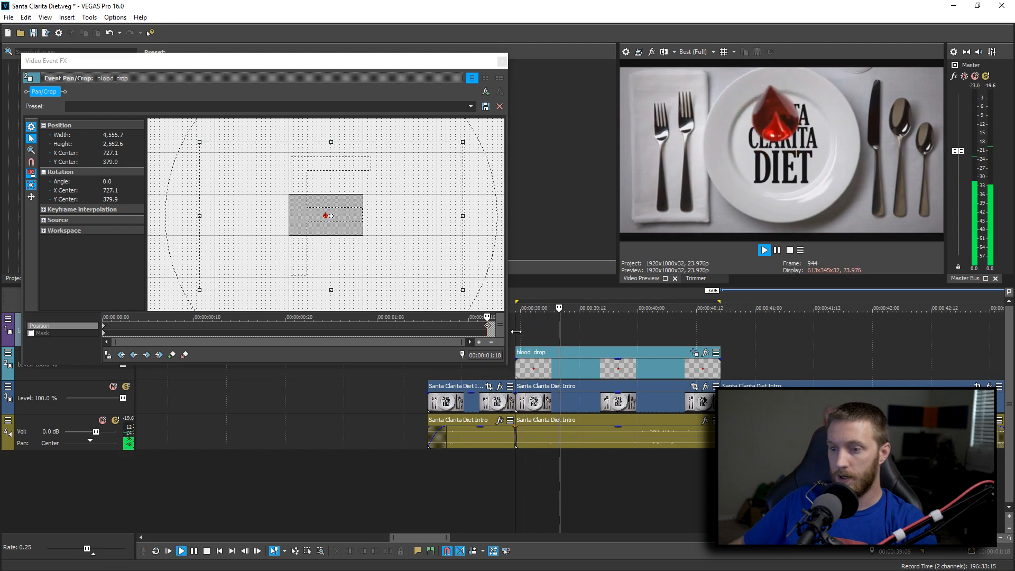
Set the interpolation of blood_drop's first Pan/Crop position keyframe to Smooth.
{"action": "left_click", "coordinate": [115, 330]}
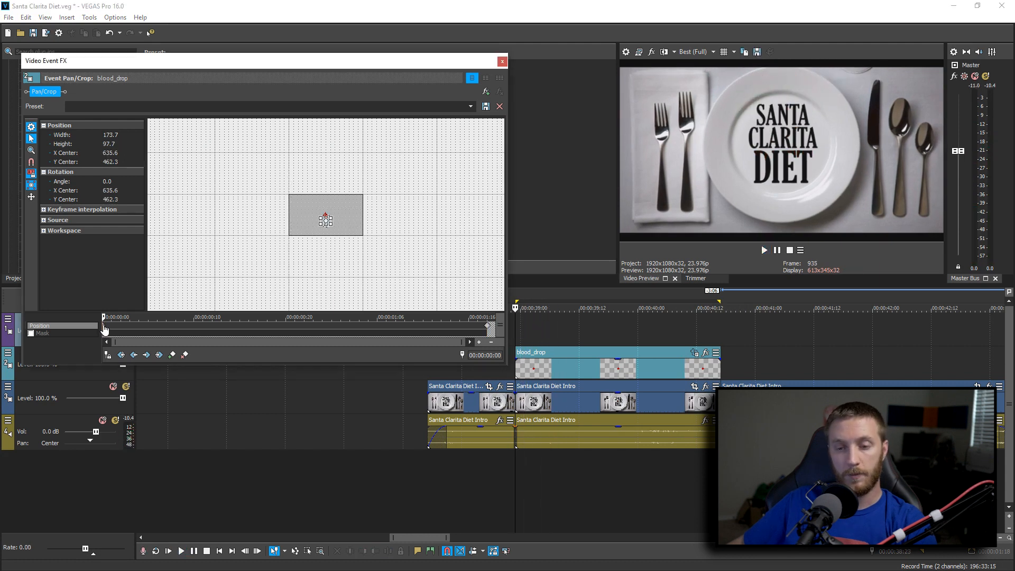
{"action": "right_click", "coordinate": [104, 327]}
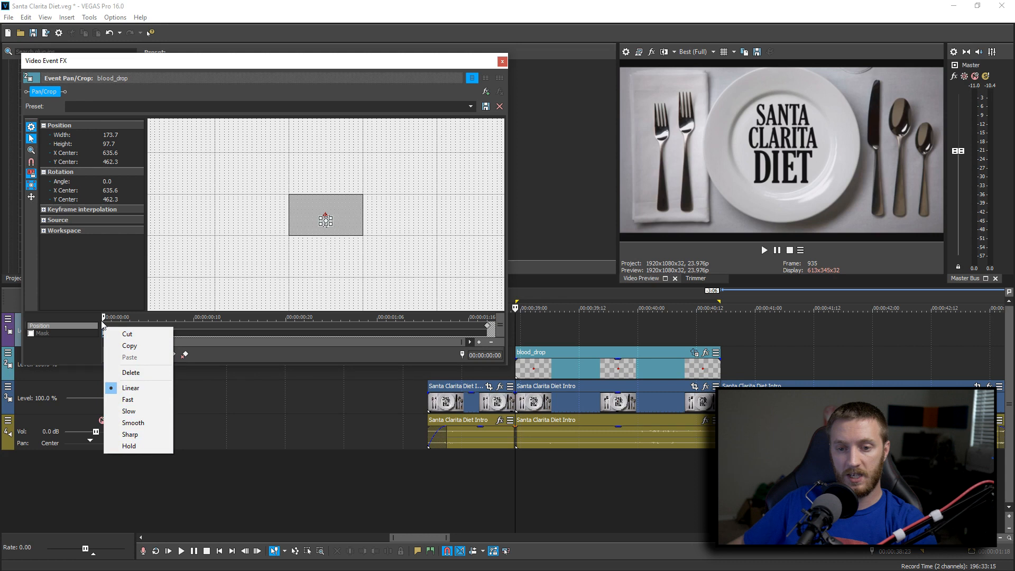
{"action": "left_click", "coordinate": [139, 423]}
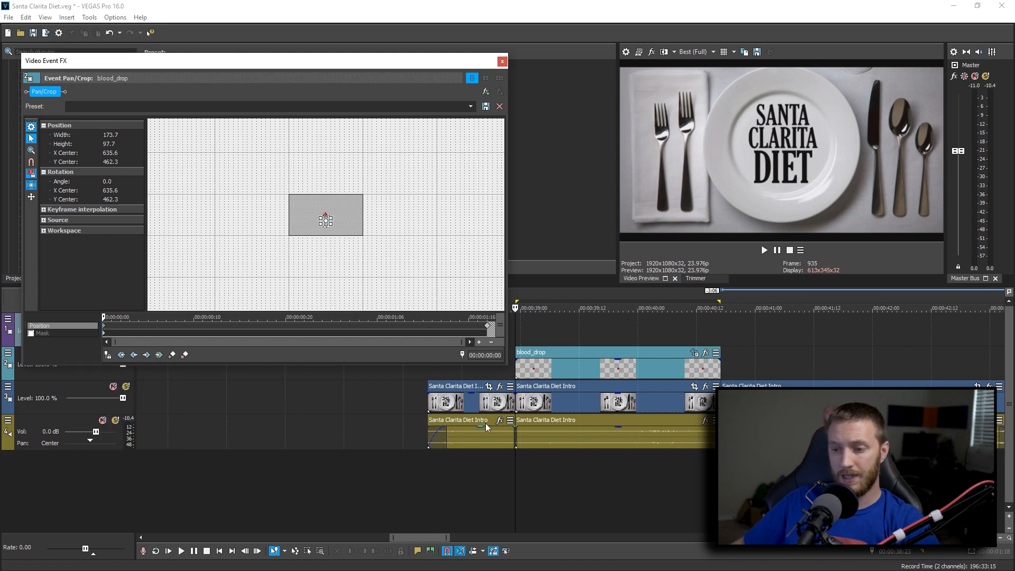
Replay the blood drop's fall from the segment start to check the motion, and close the Pan/Crop window.
{"action": "left_click", "coordinate": [517, 460]}
{"action": "key", "text": "space"}
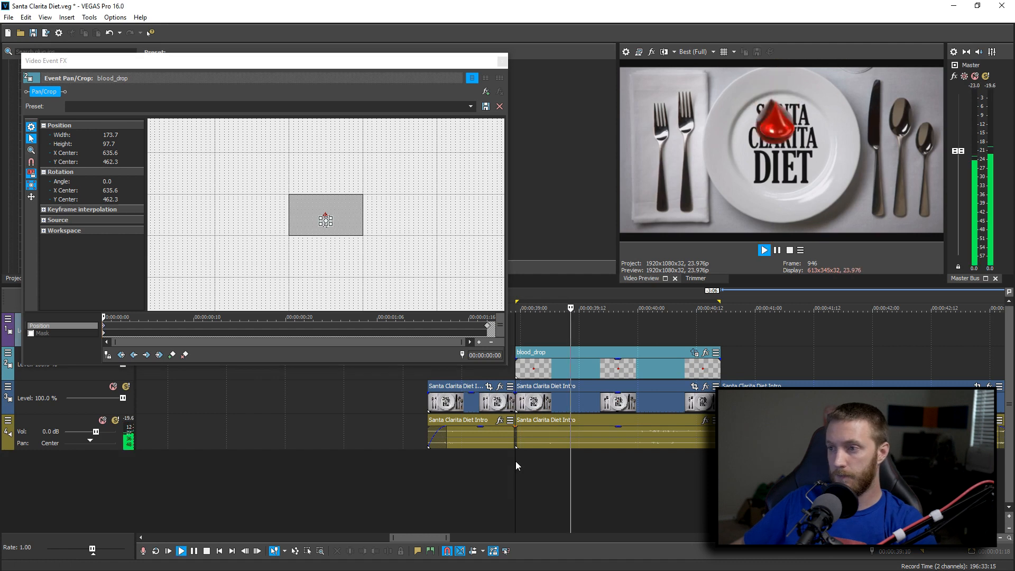
{"action": "key", "text": "Return"}
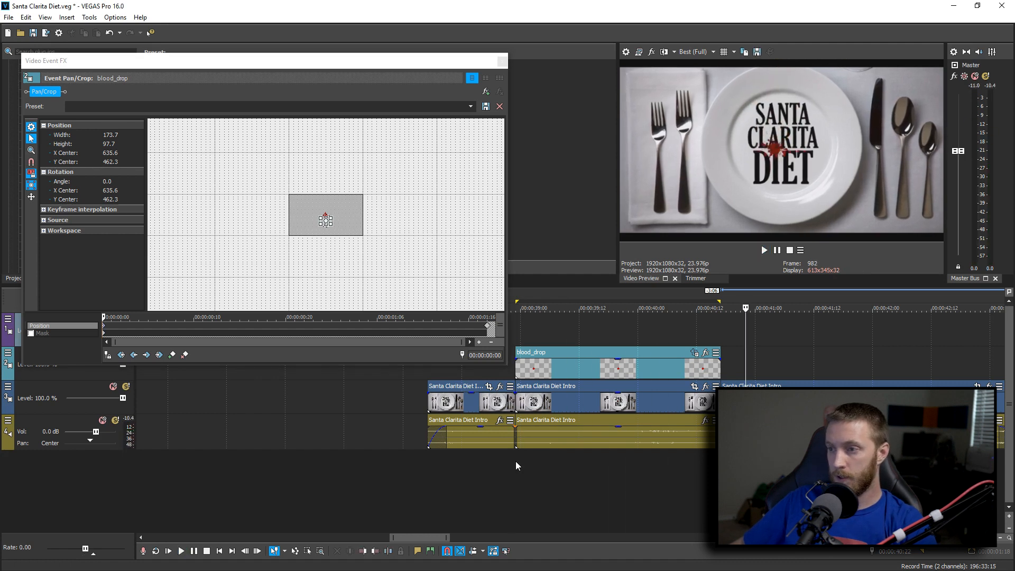
{"action": "left_click", "coordinate": [515, 460]}
{"action": "key", "text": "space"}
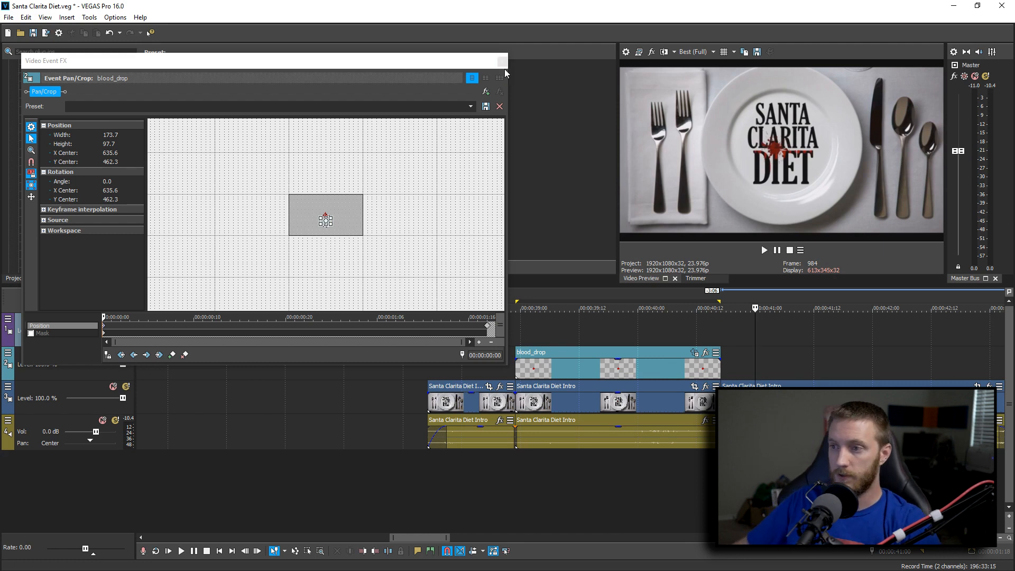
{"action": "left_click", "coordinate": [502, 61]}
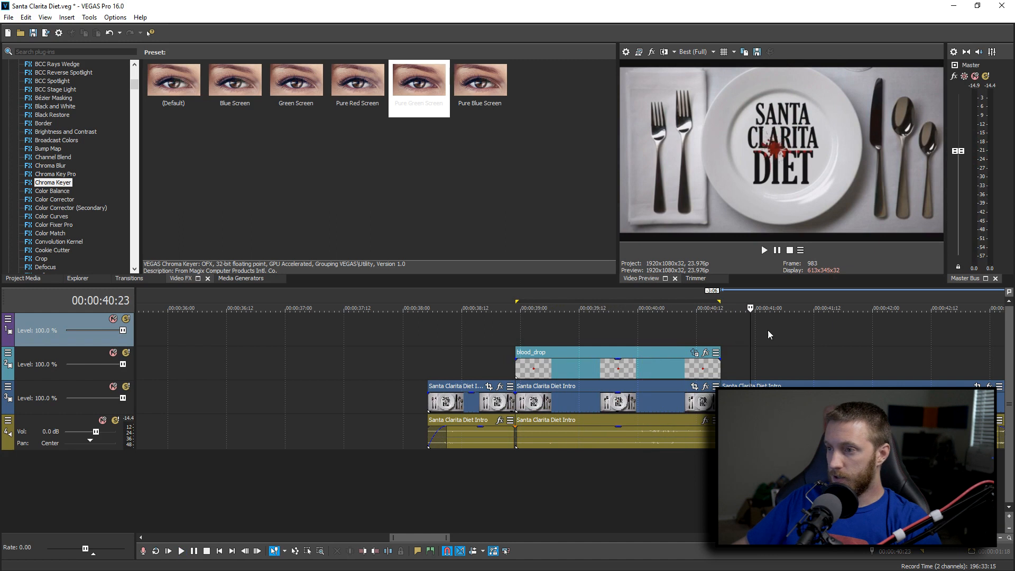
Place the blood_splatter image on the uppermost track, starting at 00:00:40:17 where blood_drop ends.
{"action": "left_click", "coordinate": [721, 327]}
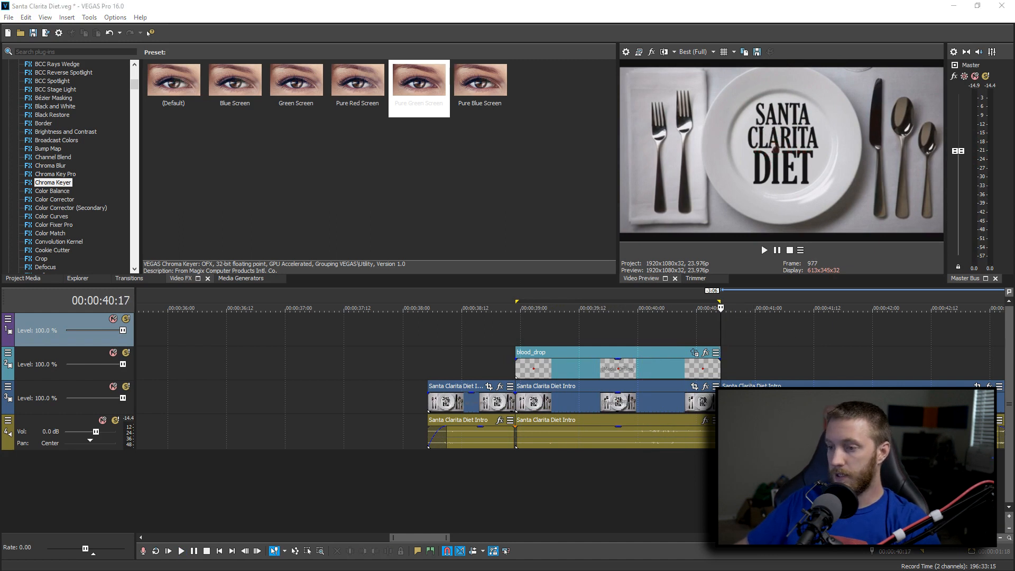
{"action": "left_click_drag", "start_coordinate": [1014, 380], "coordinate": [728, 334]}
{"action": "left_click", "coordinate": [740, 333]}
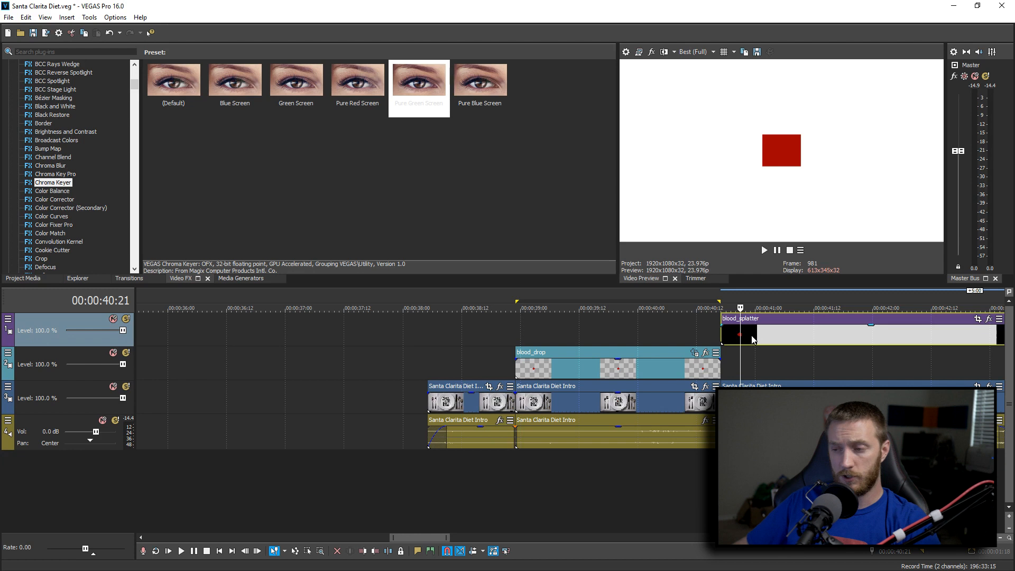
Set the blood_splatter media's alpha channel to Straight (unmatted).
{"action": "right_click", "coordinate": [752, 338]}
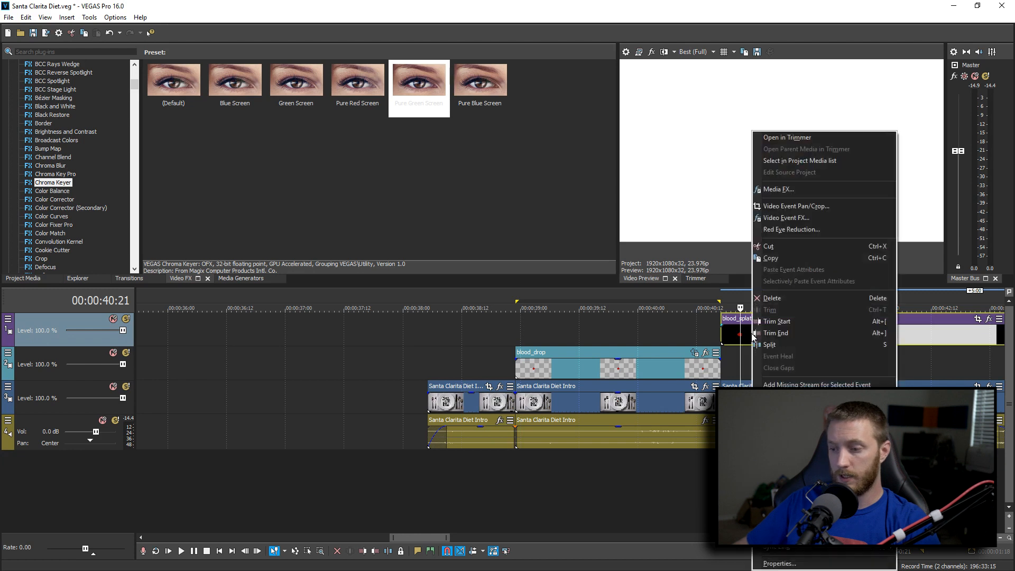
{"action": "left_click", "coordinate": [797, 565]}
{"action": "left_click", "coordinate": [454, 108]}
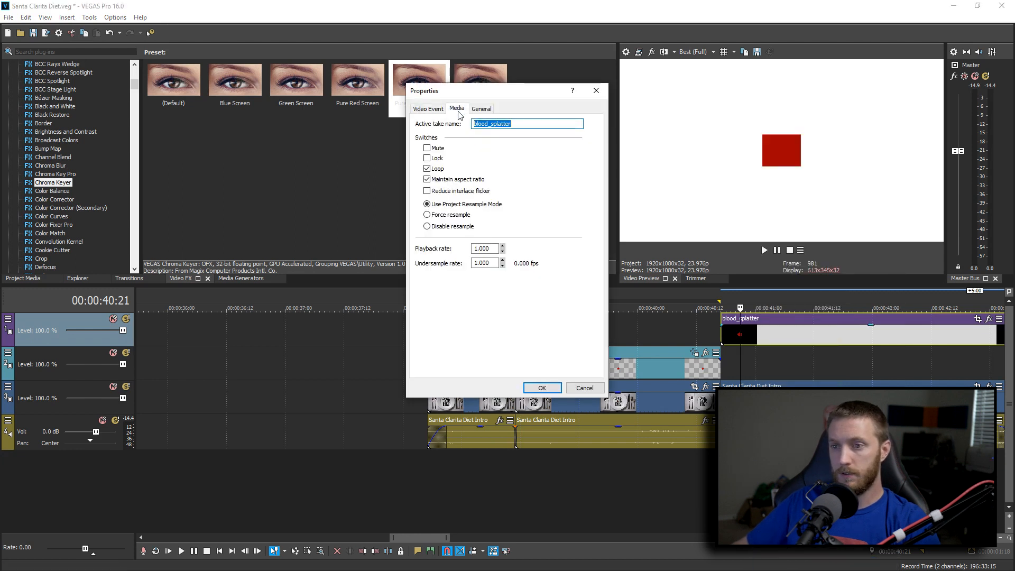
{"action": "left_click", "coordinate": [532, 297]}
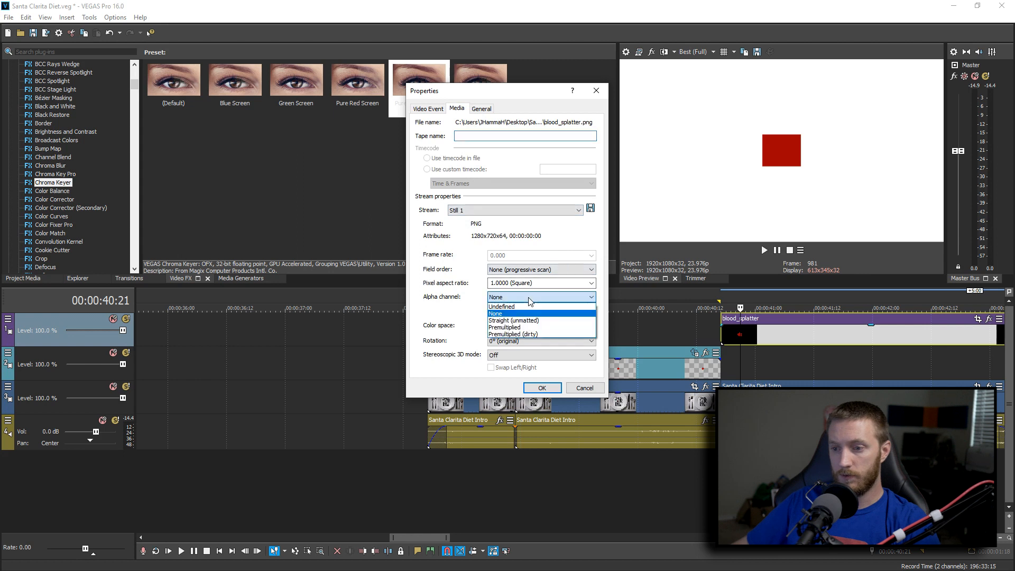
{"action": "left_click", "coordinate": [521, 322]}
{"action": "left_click", "coordinate": [556, 388]}
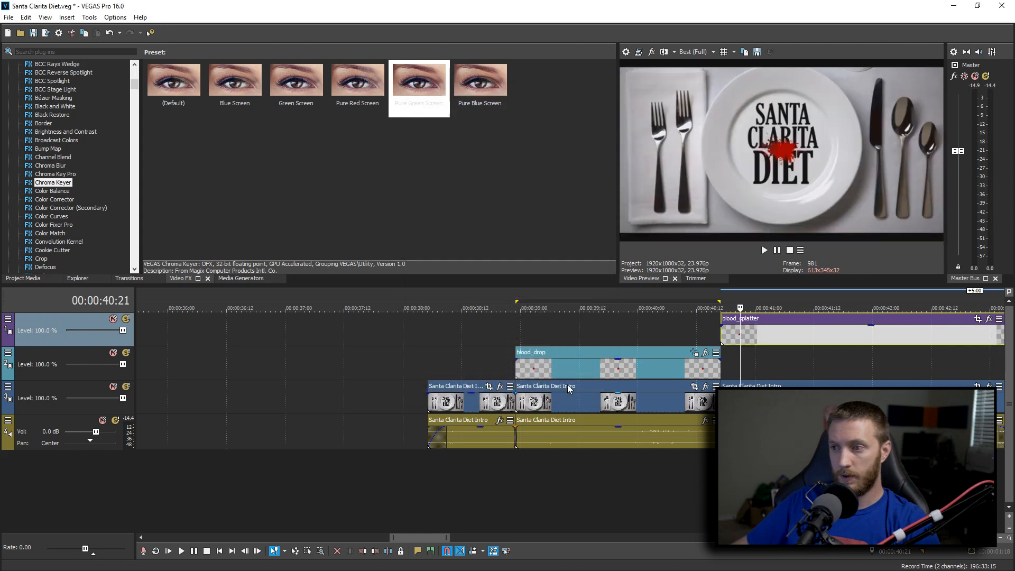
Preview the splatter against the intro, then move the blood_splatter track below the blood_drop track.
{"action": "left_click", "coordinate": [772, 336]}
{"action": "left_click", "coordinate": [805, 334]}
{"action": "left_click", "coordinate": [835, 334]}
{"action": "left_click", "coordinate": [711, 333]}
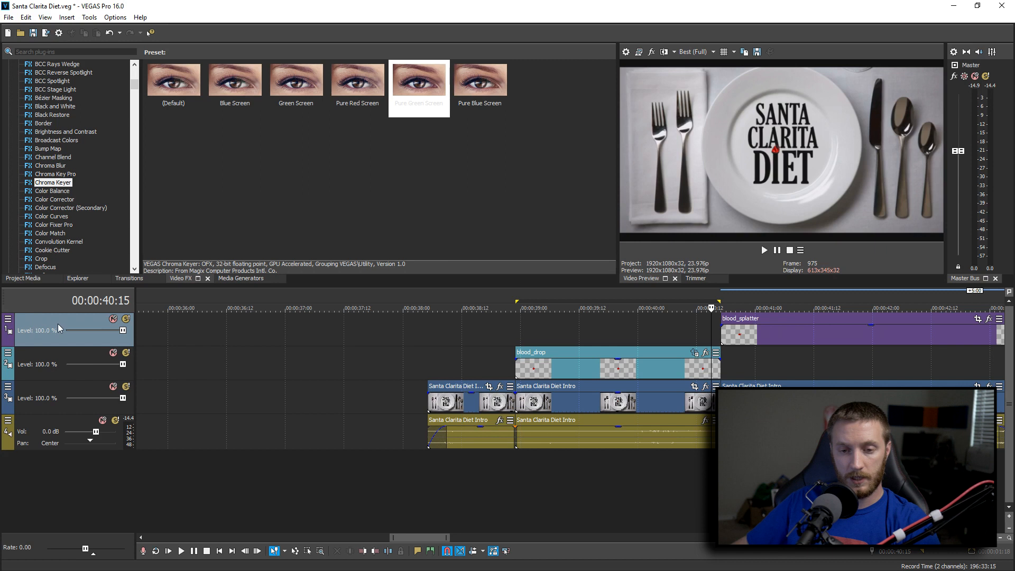
{"action": "left_click_drag", "start_coordinate": [33, 319], "coordinate": [30, 372]}
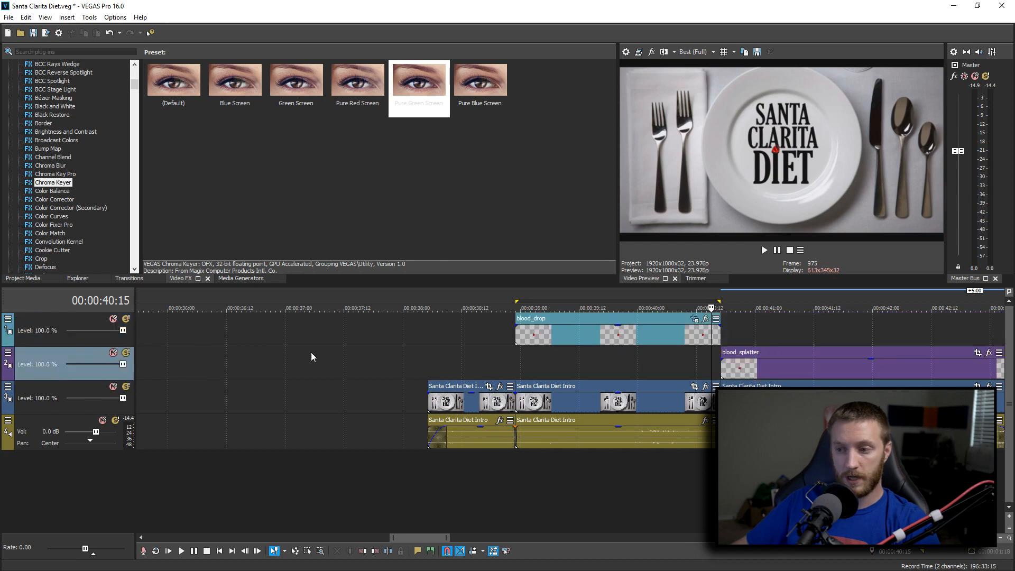
Make the blood_splatter event start one frame earlier, at 00:00:40:16, so it overlaps the end of blood_drop.
{"action": "left_click", "coordinate": [727, 372]}
{"action": "scroll", "coordinate": [705, 354], "scroll_direction": "up", "scroll_amount": 5}
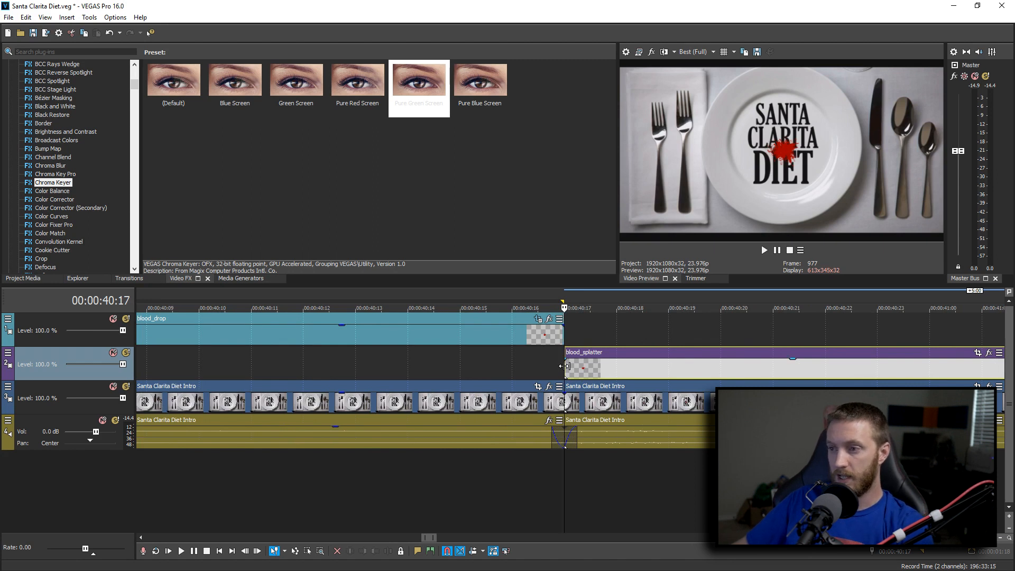
{"action": "key", "text": "Left"}
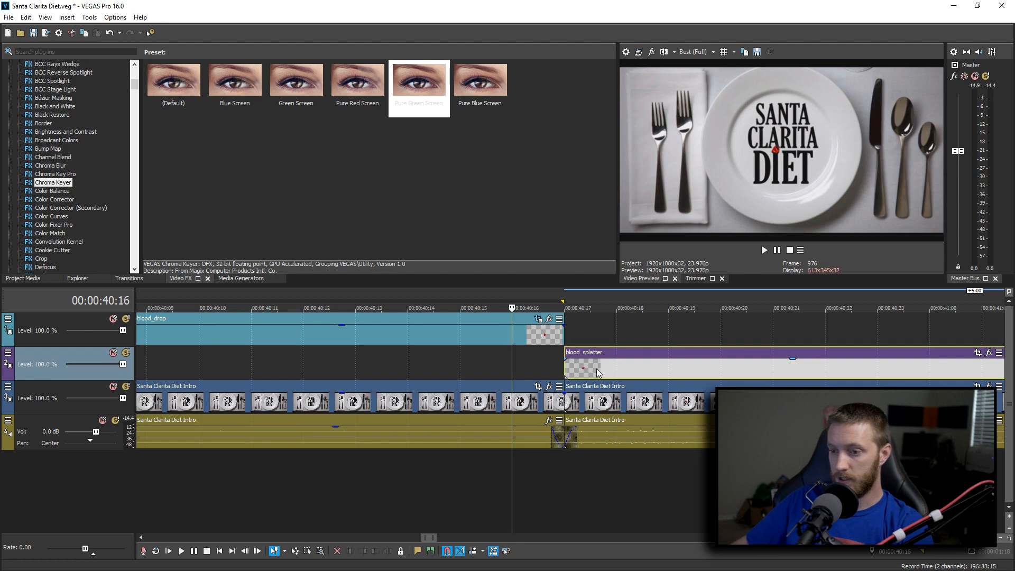
{"action": "left_click_drag", "start_coordinate": [597, 369], "coordinate": [555, 369]}
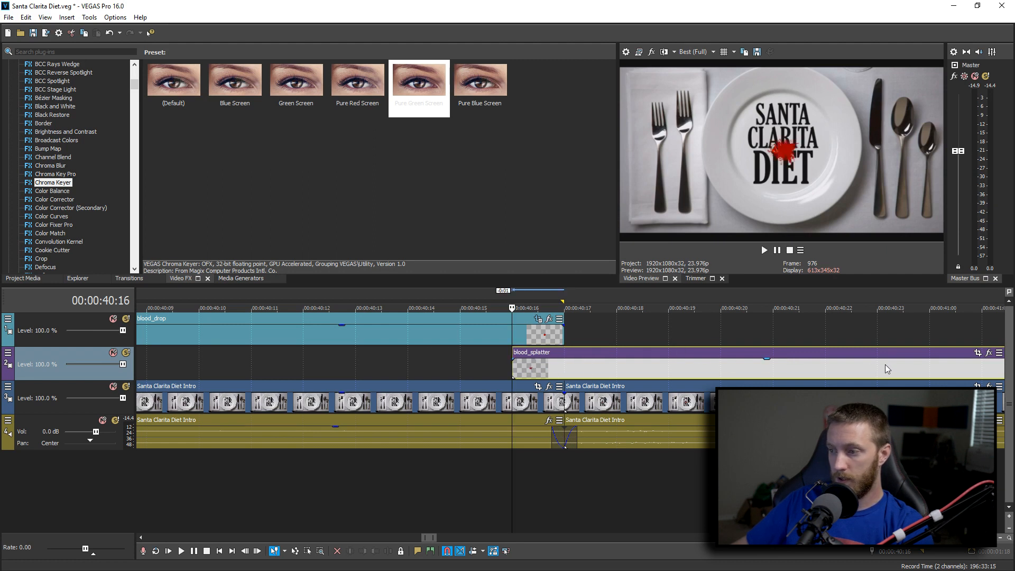
In blood_splatter's Pan/Crop, shift the splatter to X Center 670.5 and add a position keyframe at 00:00:00:02.
{"action": "left_click", "coordinate": [977, 353]}
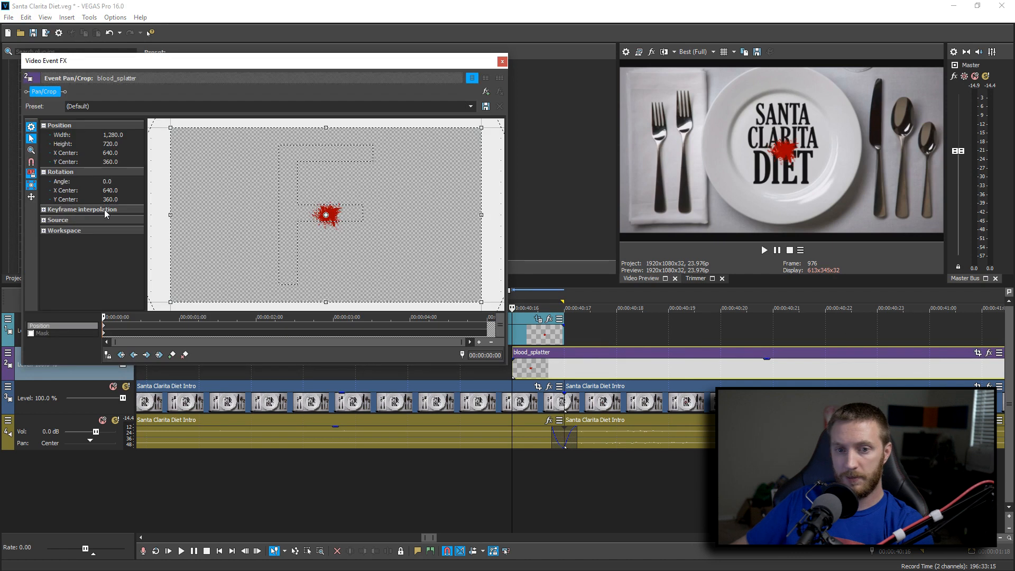
{"action": "left_click_drag", "start_coordinate": [268, 270], "coordinate": [279, 268]}
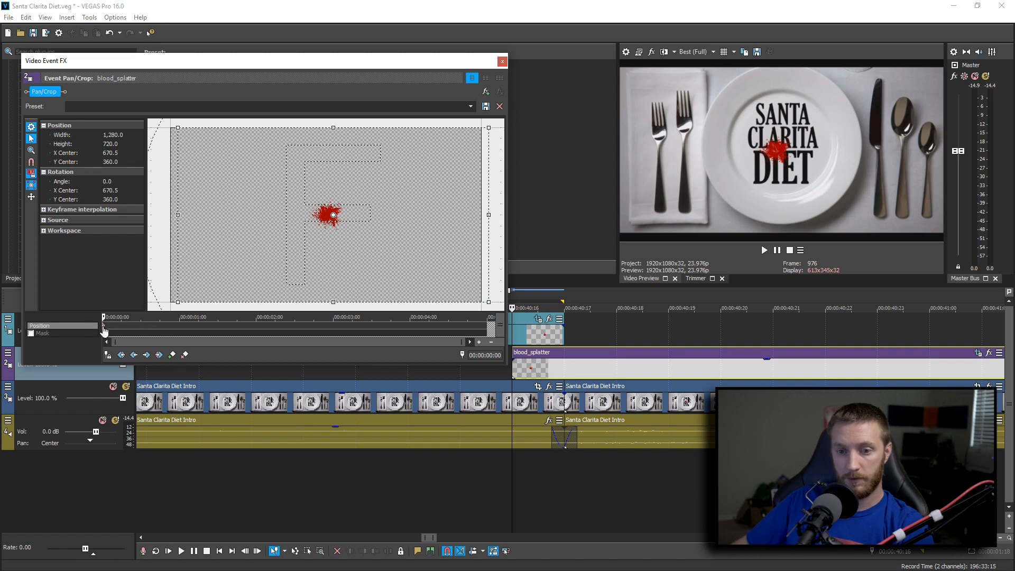
{"action": "scroll", "coordinate": [104, 330], "scroll_direction": "up", "scroll_amount": 2}
{"action": "scroll", "coordinate": [104, 330], "scroll_direction": "up", "scroll_amount": 2}
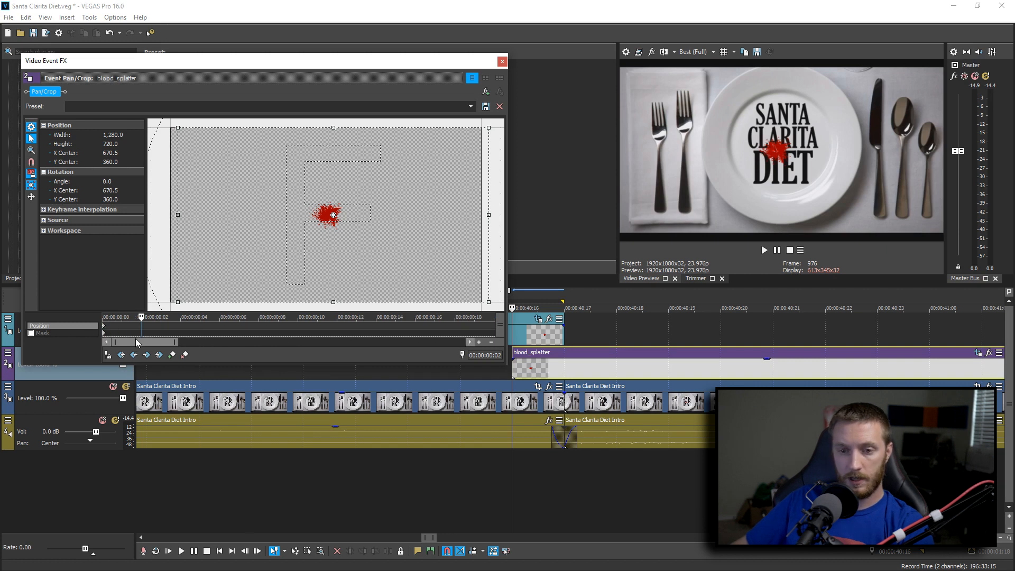
{"action": "left_click", "coordinate": [172, 354]}
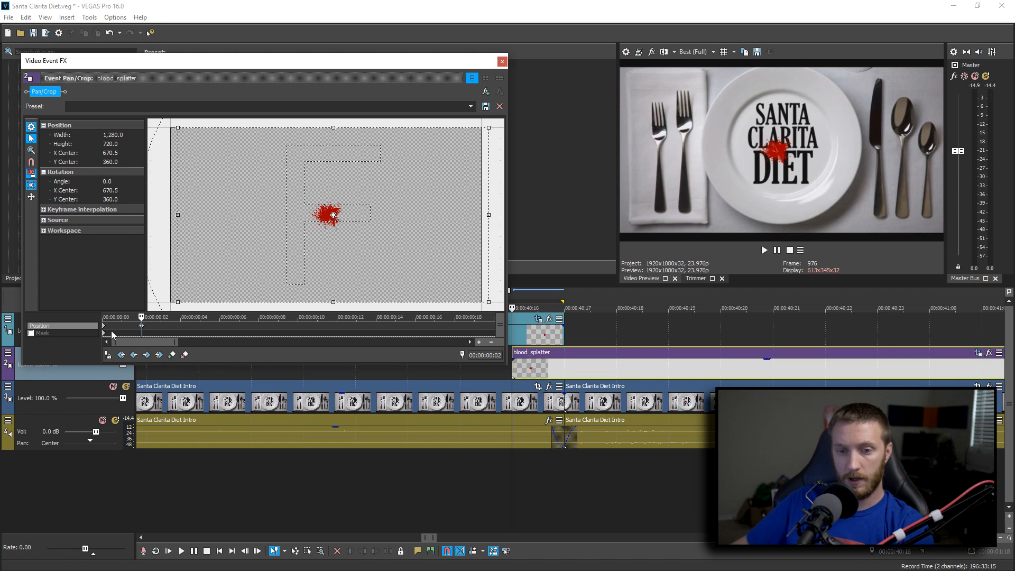
At the first Pan/Crop keyframe, shrink the splatter with a frame about 8,057.8 wide centered at about 785.5, 371.0, and close the window.
{"action": "left_click", "coordinate": [104, 330]}
{"action": "scroll", "coordinate": [352, 235], "scroll_direction": "down", "scroll_amount": 5}
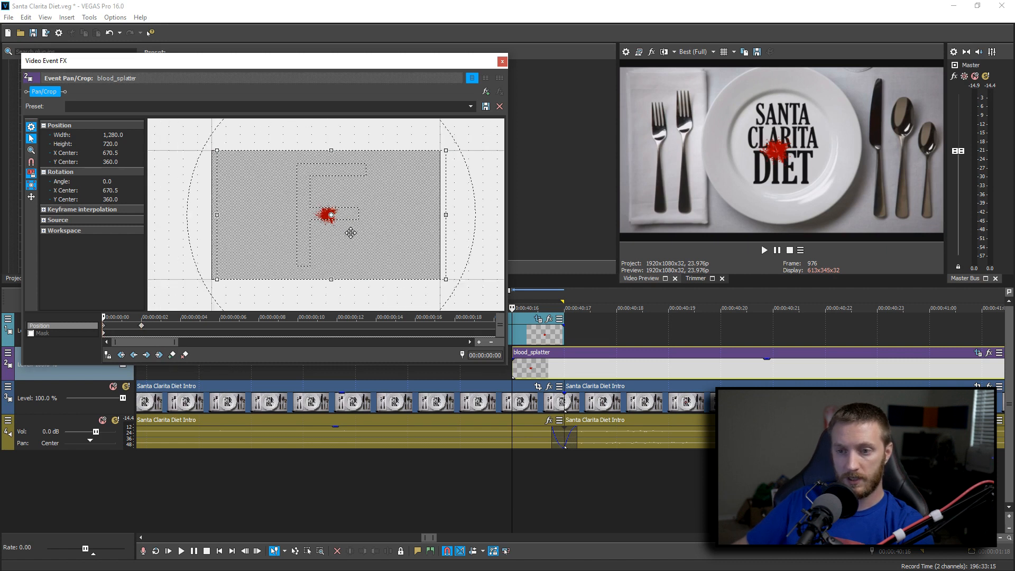
{"action": "scroll", "coordinate": [354, 235], "scroll_direction": "down", "scroll_amount": 3}
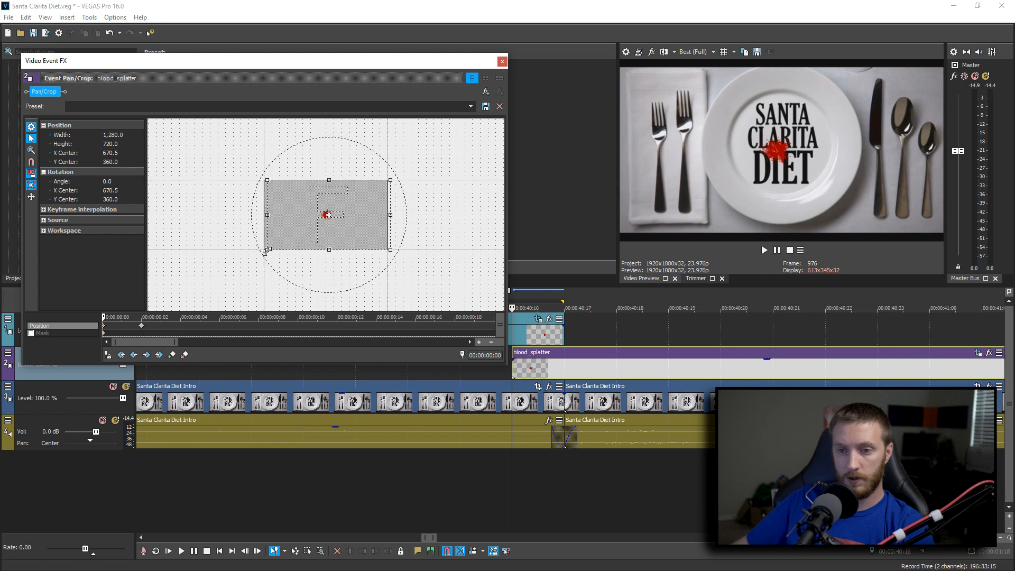
{"action": "left_click_drag", "start_coordinate": [267, 247], "coordinate": [1, 424]}
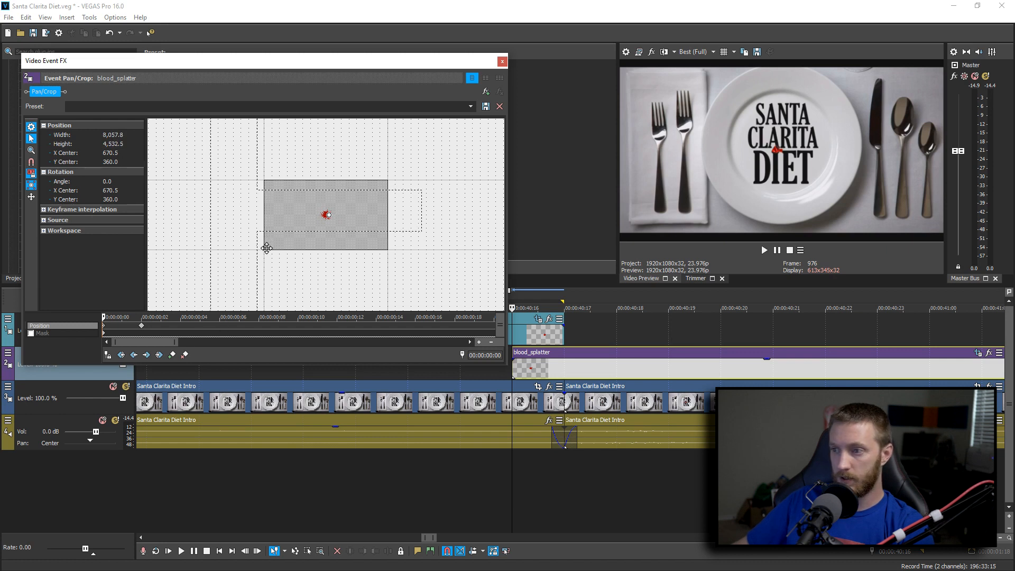
{"action": "left_click_drag", "start_coordinate": [266, 248], "coordinate": [277, 248]}
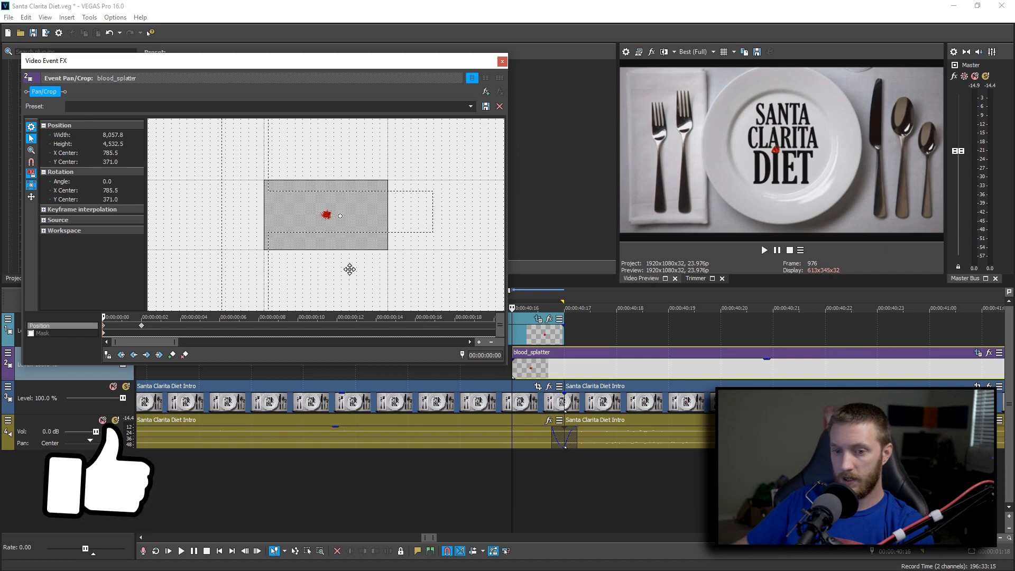
{"action": "left_click", "coordinate": [502, 62]}
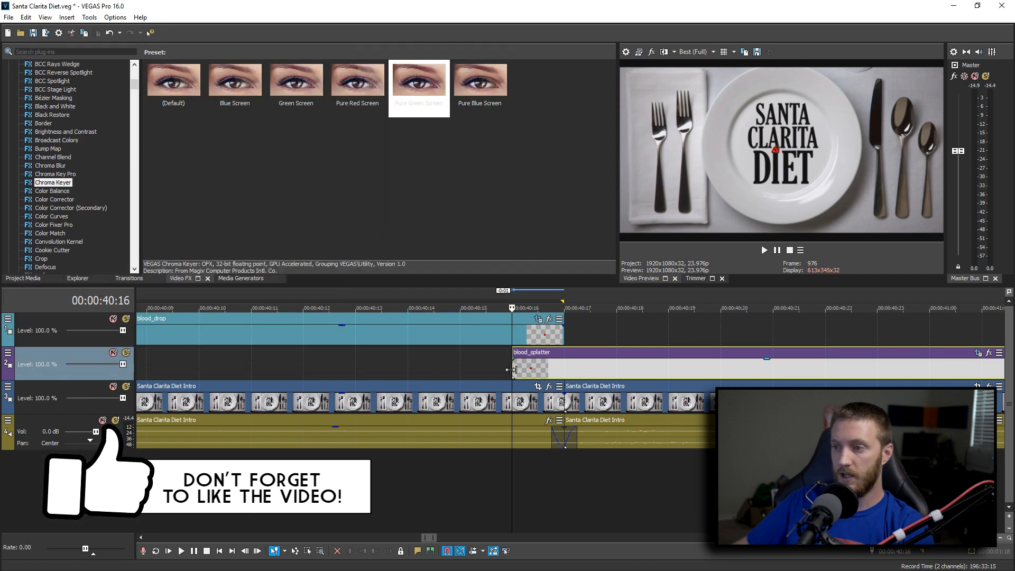
Step through the splatter's opening frames and play back the blood drop's impact to check the growth animation.
{"action": "key", "text": "Right"}
{"action": "key", "text": "Right"}
{"action": "key", "text": "Right"}
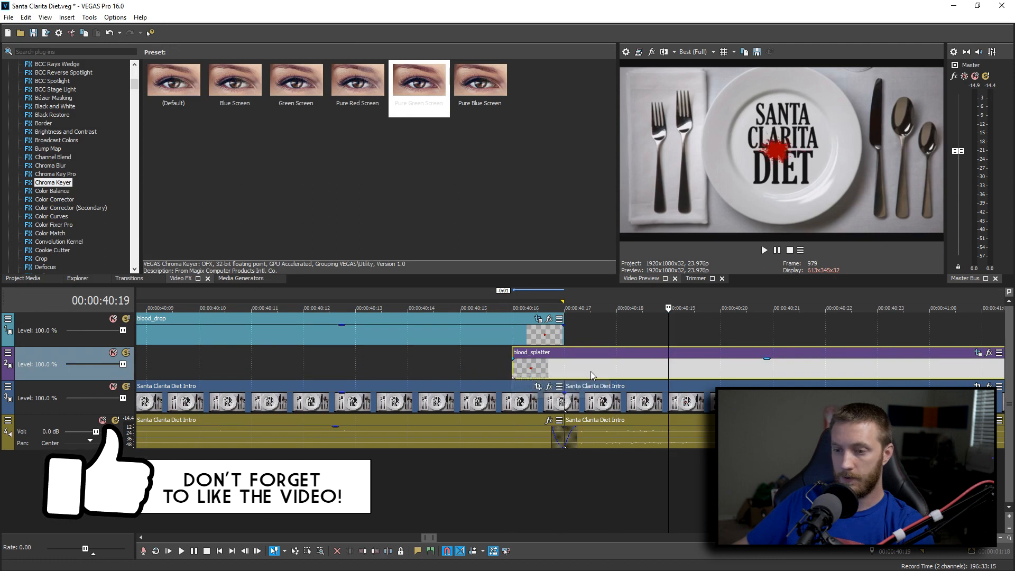
{"action": "scroll", "coordinate": [533, 370], "scroll_direction": "down", "scroll_amount": 4}
{"action": "left_click", "coordinate": [239, 483]}
{"action": "key", "text": "space"}
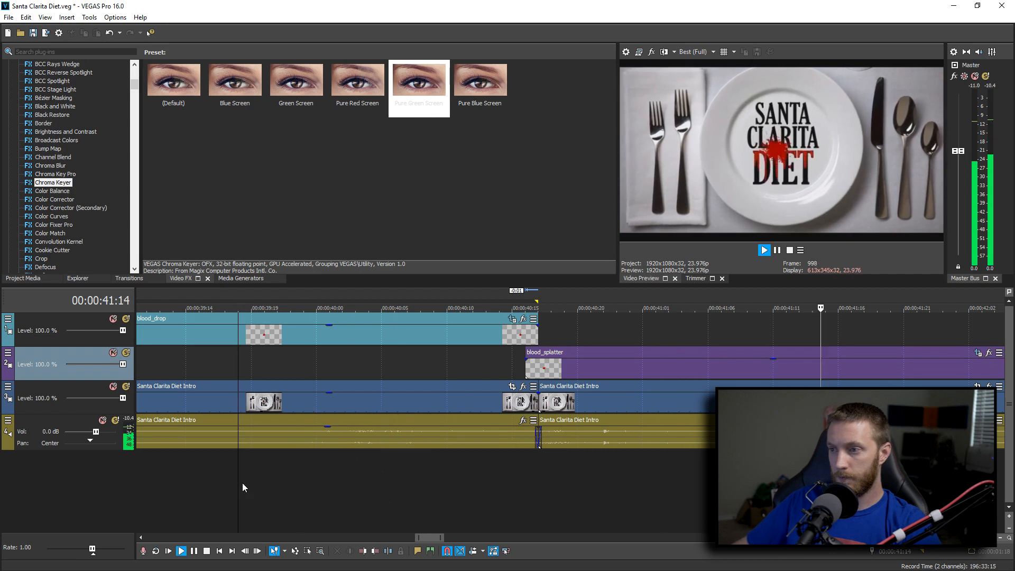
{"action": "key", "text": "space"}
Trim the end of the blood_splatter event to match the end of the Santa Clarita Diet Intro.
{"action": "scroll", "coordinate": [582, 441], "scroll_direction": "down", "scroll_amount": 2}
{"action": "scroll", "coordinate": [582, 439], "scroll_direction": "down", "scroll_amount": 4}
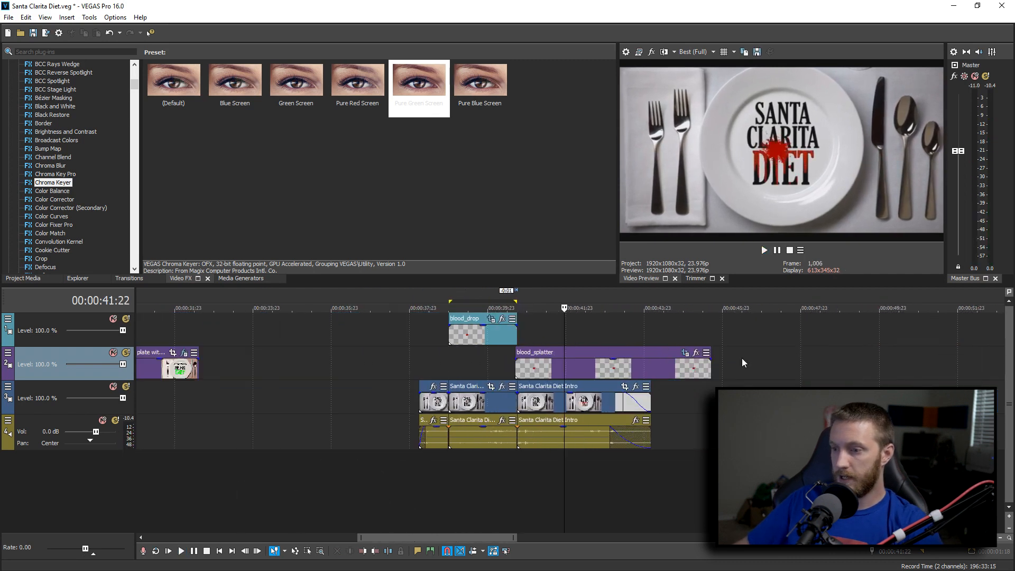
{"action": "left_click_drag", "start_coordinate": [711, 365], "coordinate": [651, 365]}
Insert a video track above the intro footage and place the plate with text event on it, spanning the intro's full length.
{"action": "left_click", "coordinate": [299, 400]}
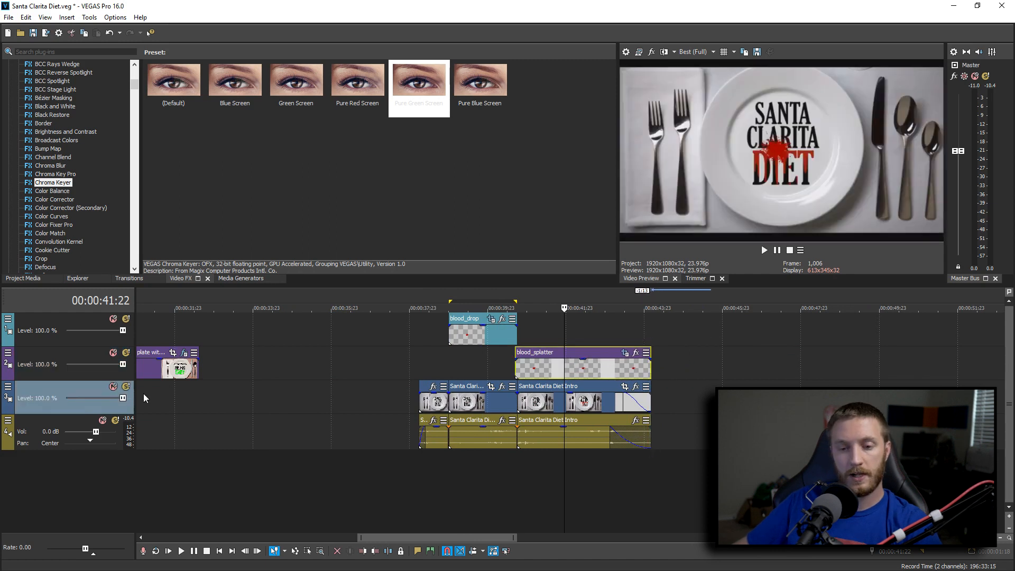
{"action": "right_click", "coordinate": [353, 394]}
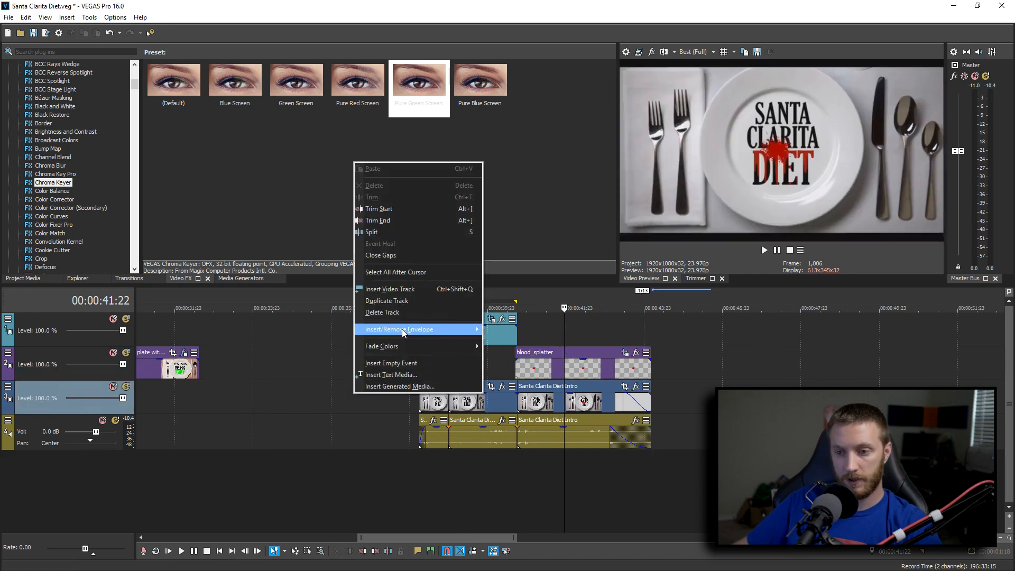
{"action": "left_click", "coordinate": [406, 292]}
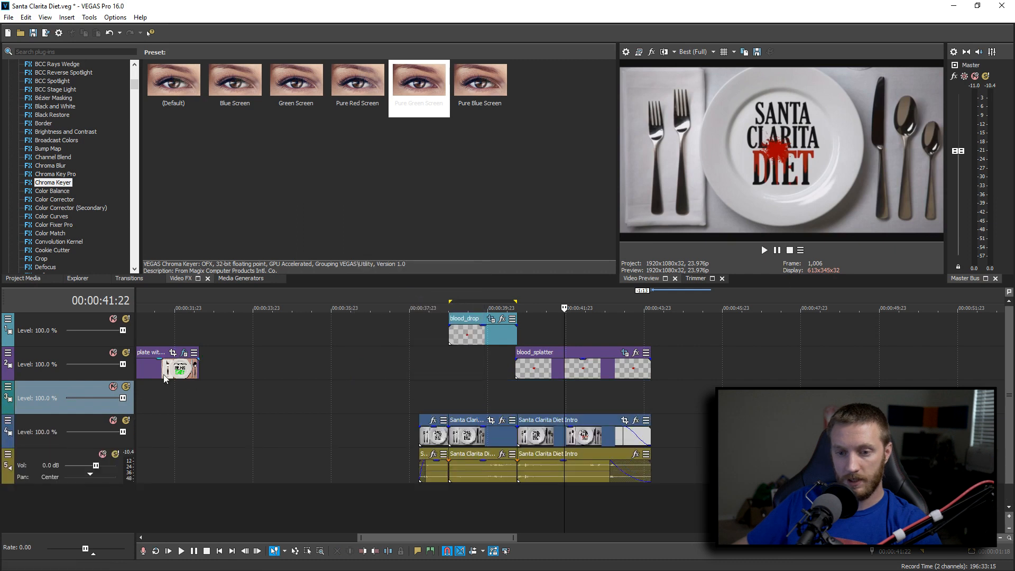
{"action": "left_click_drag", "start_coordinate": [152, 364], "coordinate": [650, 403]}
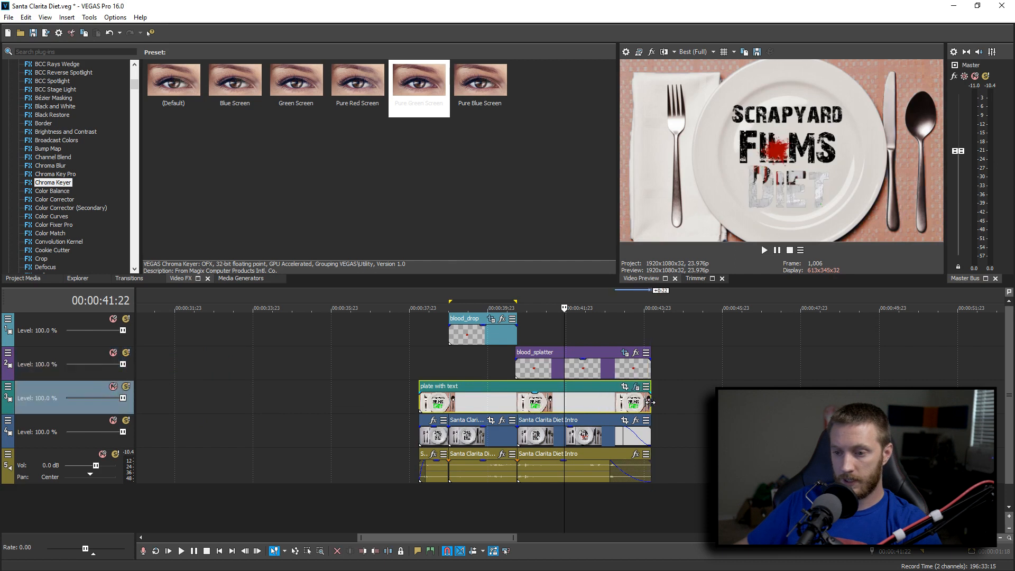
Delete the three Santa Clarita Diet Intro segments and their audio from beneath the plate with text event.
{"action": "left_click", "coordinate": [436, 436]}
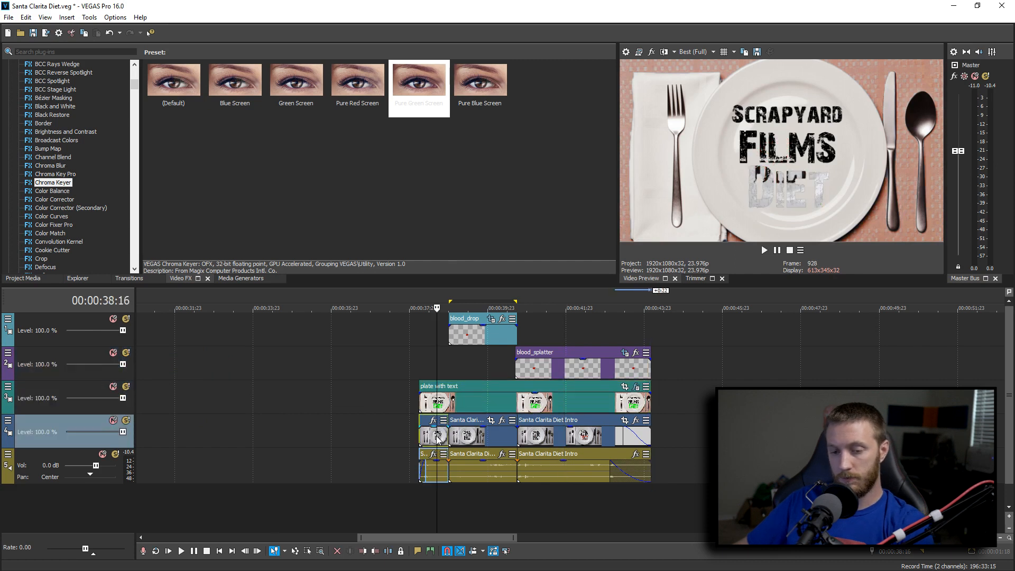
{"action": "key", "text": "Delete"}
{"action": "left_click", "coordinate": [467, 436]}
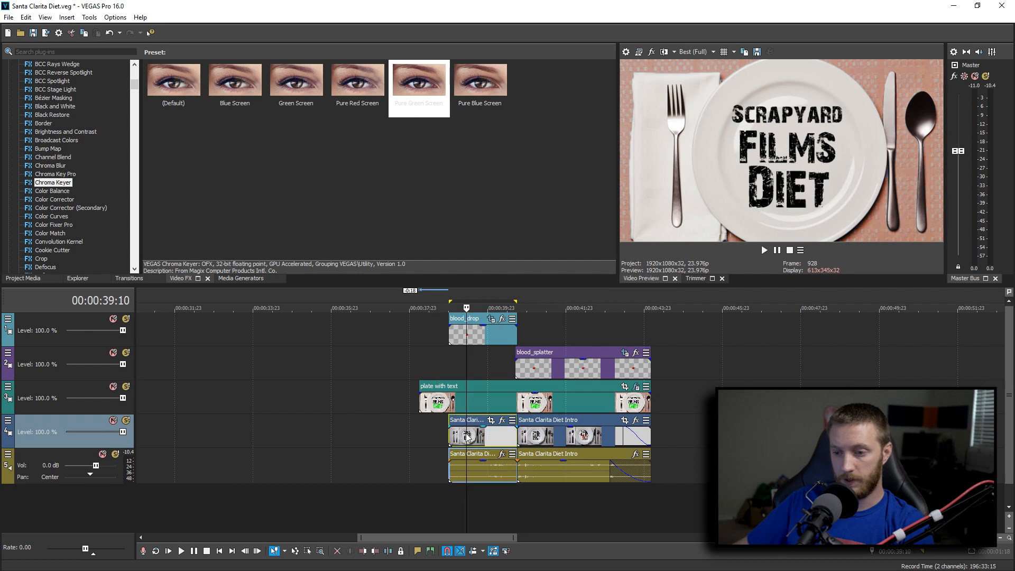
{"action": "key", "text": "Delete"}
{"action": "left_click", "coordinate": [550, 436]}
{"action": "key", "text": "Delete"}
Play from the start of blood_drop to check the drop falling over the custom plate.
{"action": "left_click", "coordinate": [449, 334]}
{"action": "key", "text": "space"}
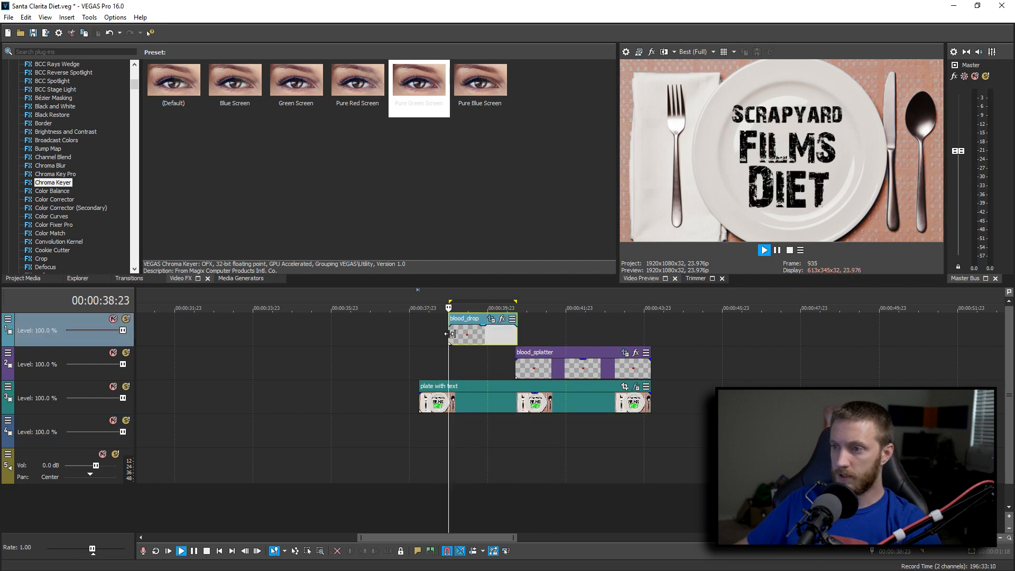
{"action": "key", "text": "space"}
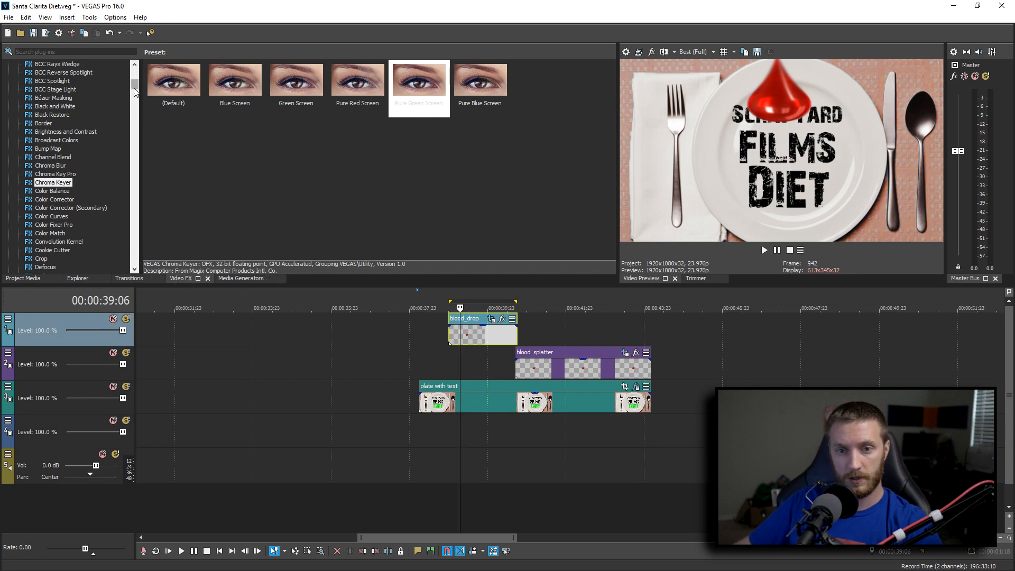
Apply the Gaussian Blur effect with the Light Blur preset to the blood_drop event.
{"action": "left_click", "coordinate": [135, 105]}
{"action": "scroll", "coordinate": [136, 105], "scroll_direction": "up", "scroll_amount": 5}
{"action": "left_click", "coordinate": [52, 208]}
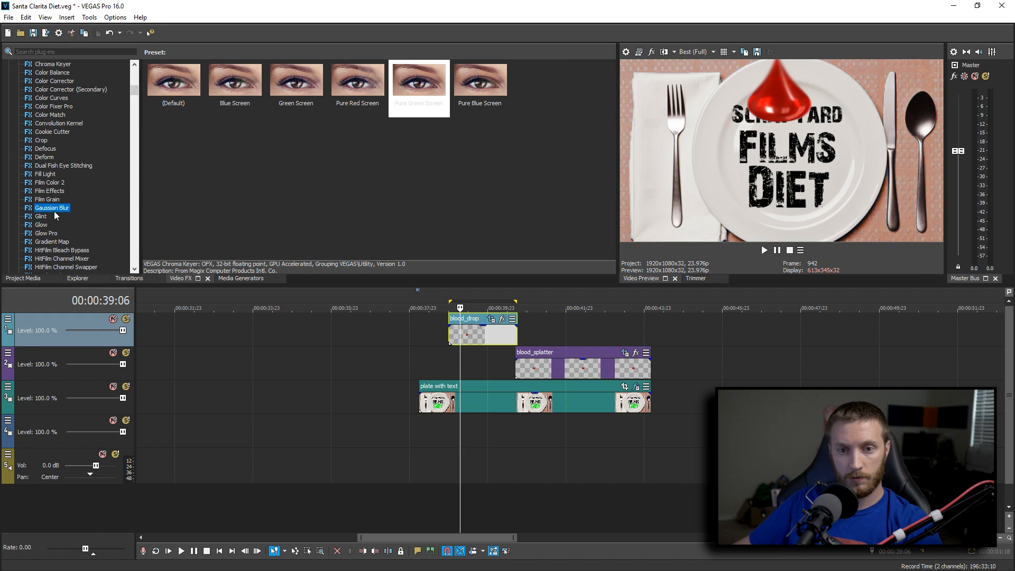
{"action": "left_click", "coordinate": [311, 112]}
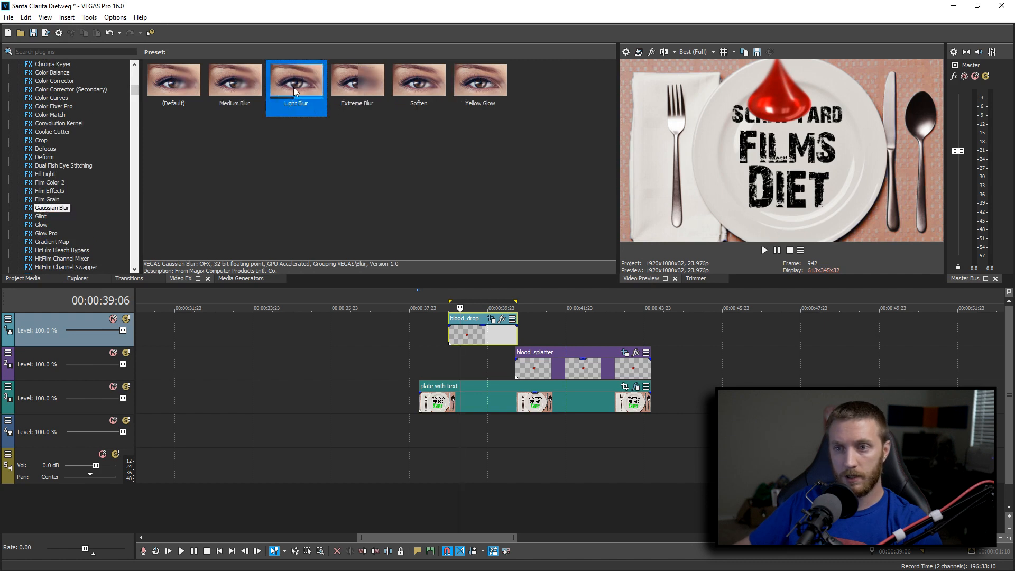
{"action": "left_click_drag", "start_coordinate": [289, 77], "coordinate": [475, 339]}
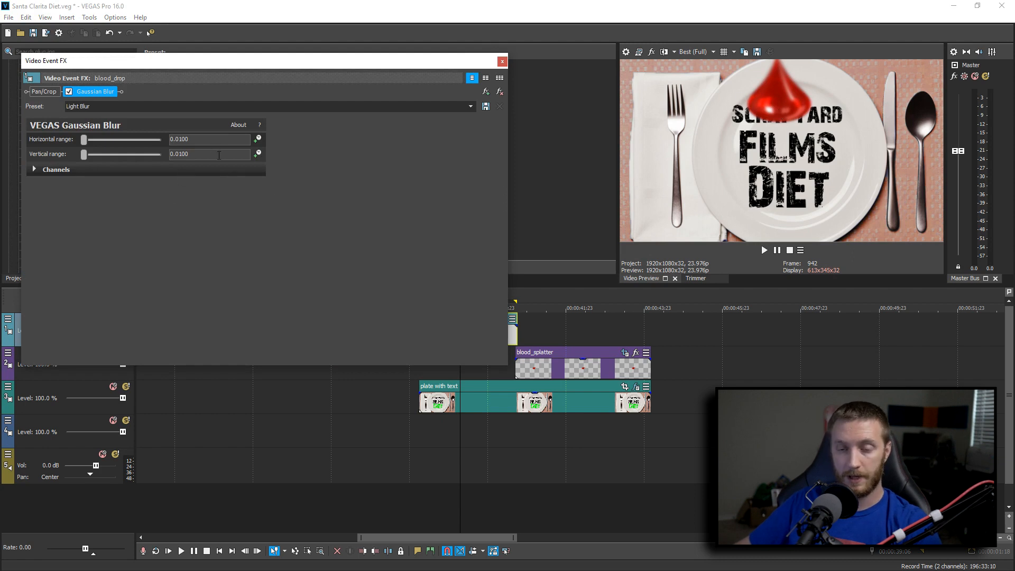
Enable animation for the blur's horizontal and vertical ranges and set both to 0.0300 at the first keyframe.
{"action": "left_click", "coordinate": [258, 138]}
{"action": "left_click", "coordinate": [258, 153]}
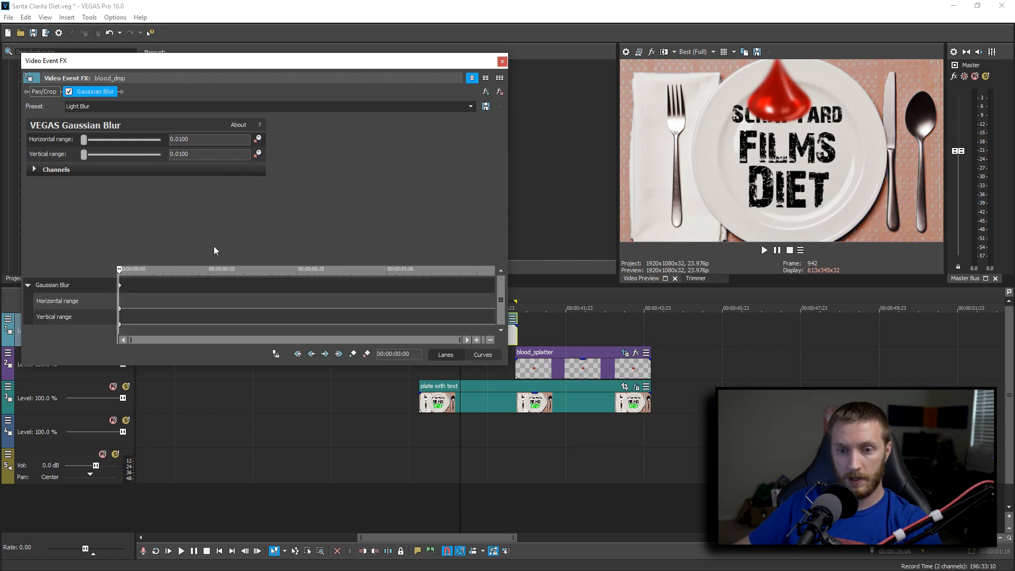
{"action": "left_click", "coordinate": [122, 310]}
{"action": "left_click", "coordinate": [121, 308]}
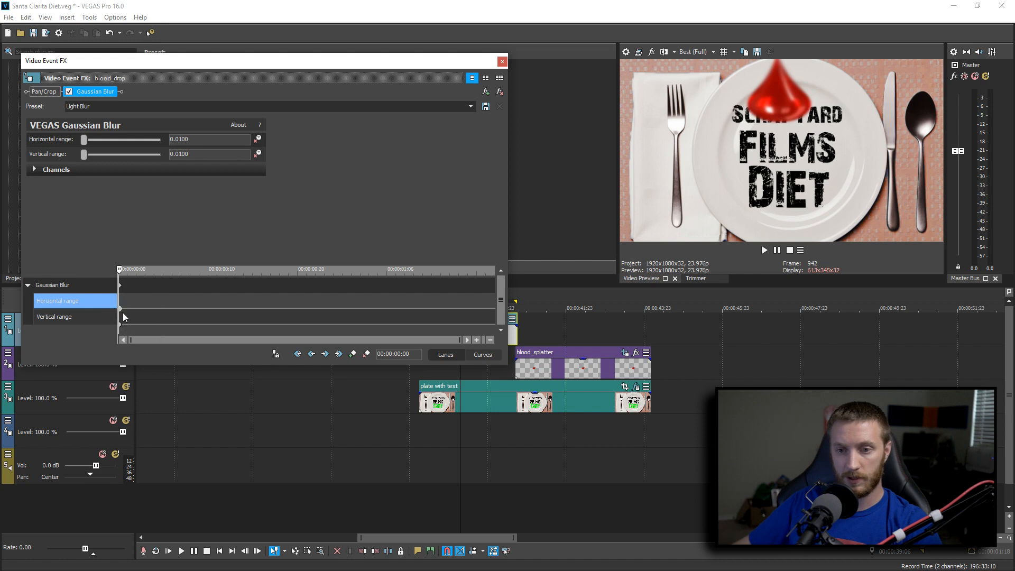
{"action": "left_click", "coordinate": [194, 154]}
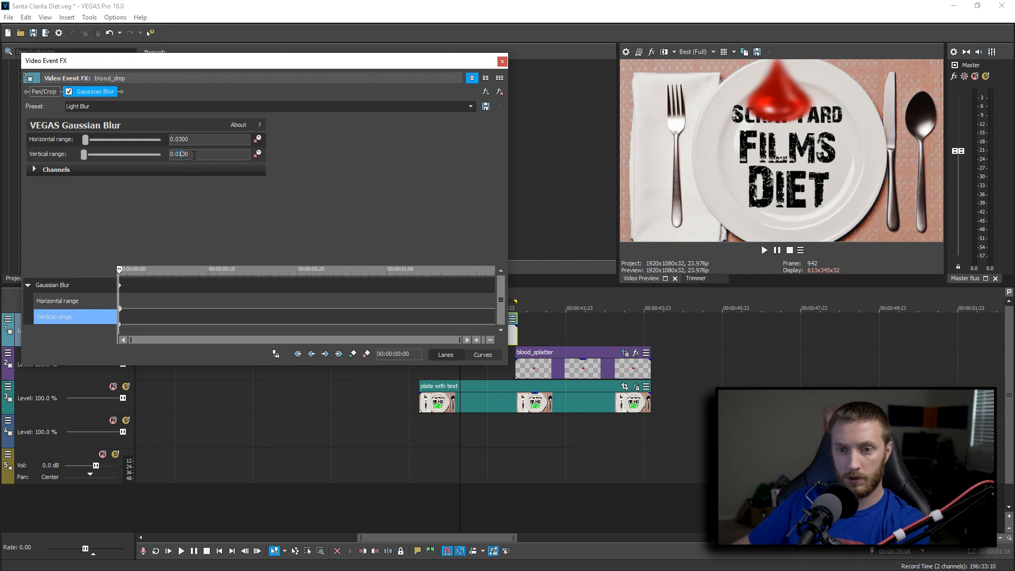
{"action": "left_click", "coordinate": [195, 140]}
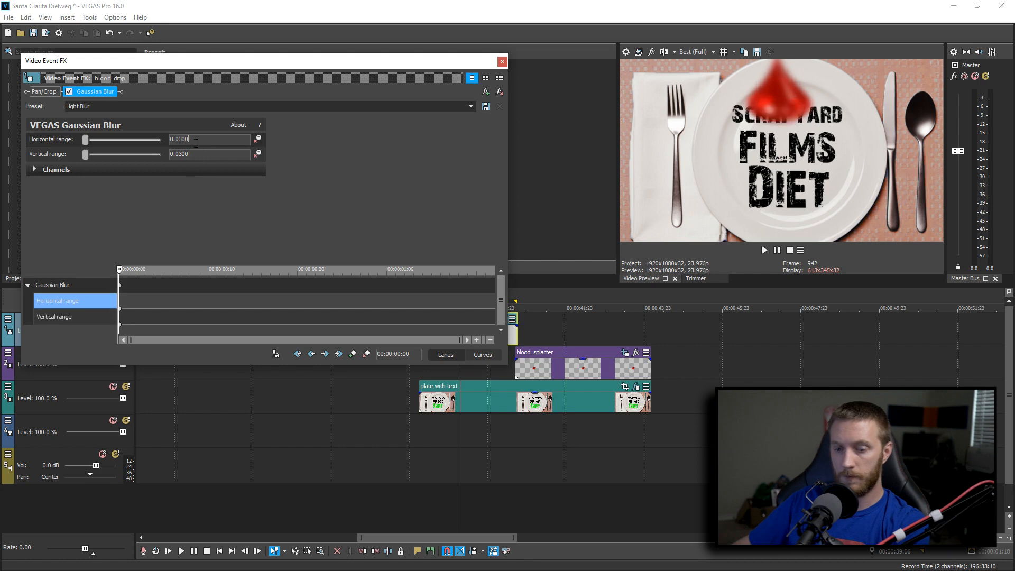
Set the first vertical range and horizontal range blur keyframes to Smooth Fade.
{"action": "mouse_move", "coordinate": [121, 325]}
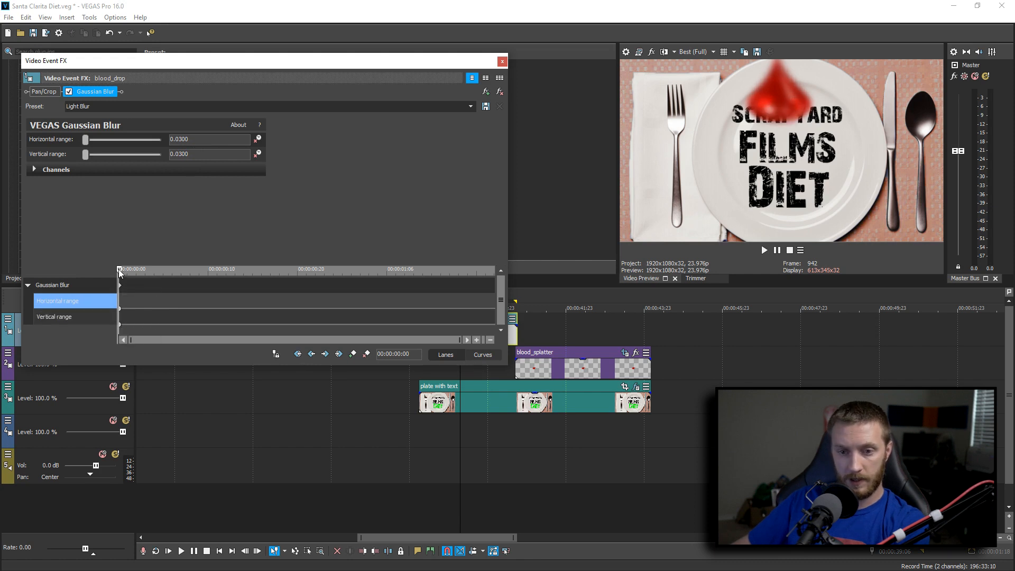
{"action": "left_click", "coordinate": [121, 325]}
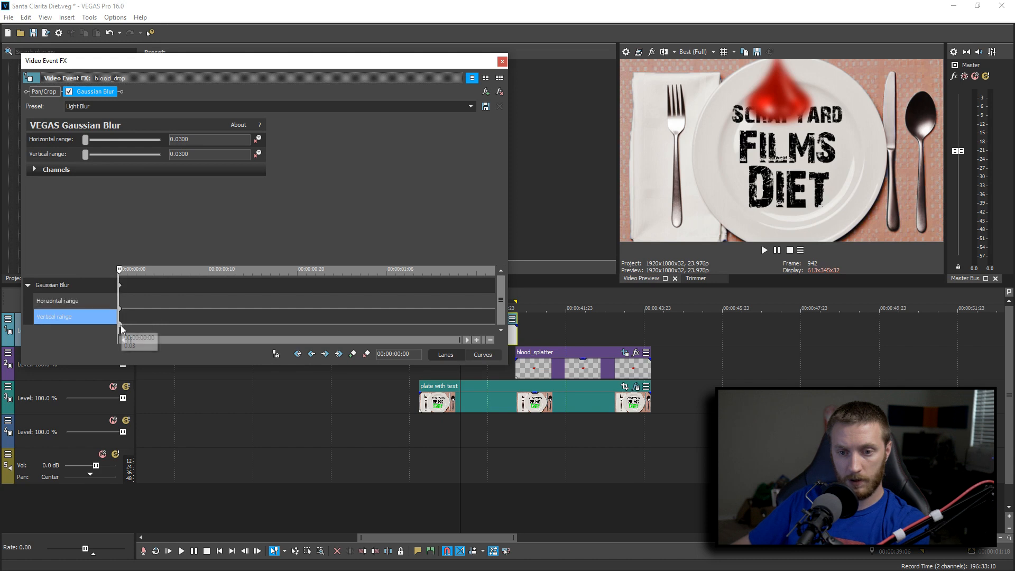
{"action": "right_click", "coordinate": [121, 325]}
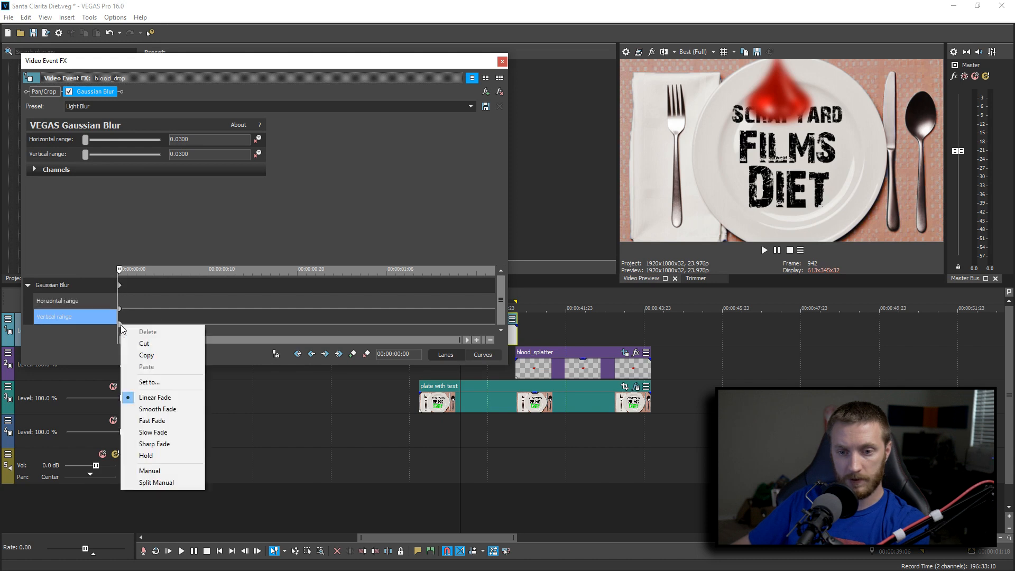
{"action": "left_click", "coordinate": [161, 410]}
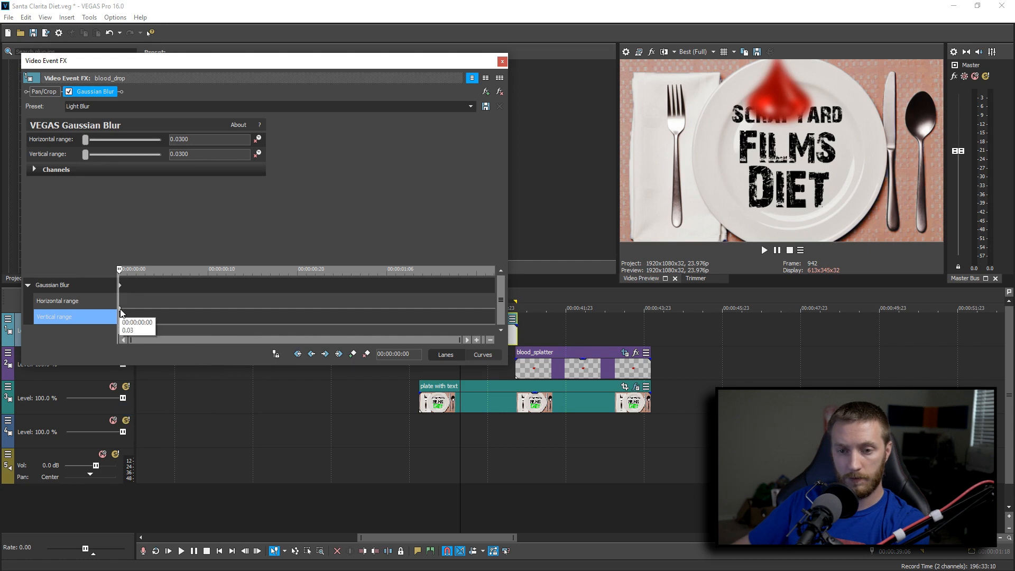
{"action": "right_click", "coordinate": [120, 309]}
{"action": "left_click", "coordinate": [161, 392]}
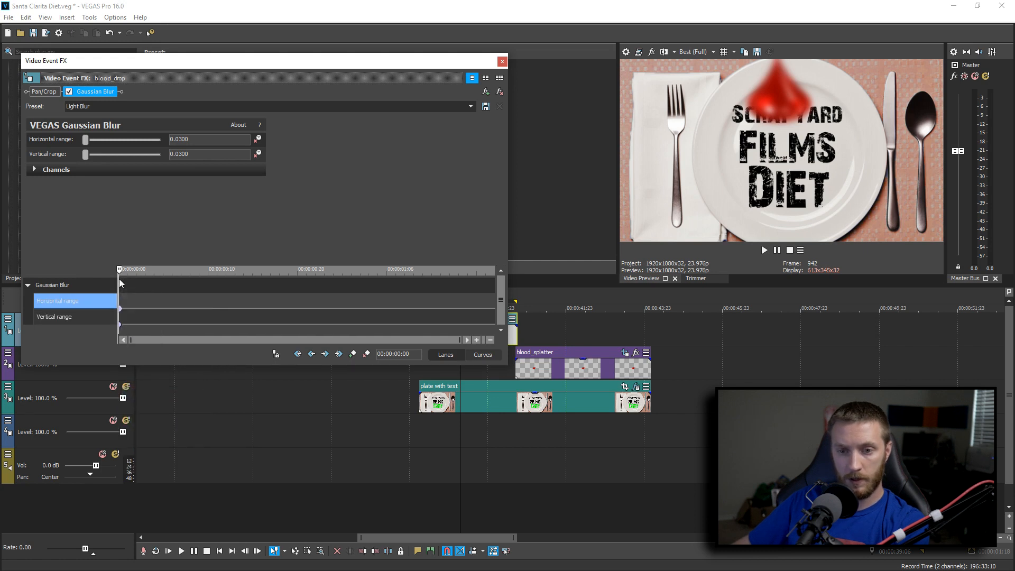
Set the blur's horizontal and vertical ranges to 0.0050 at the end of the blood_drop event.
{"action": "left_click_drag", "start_coordinate": [119, 272], "coordinate": [560, 263]}
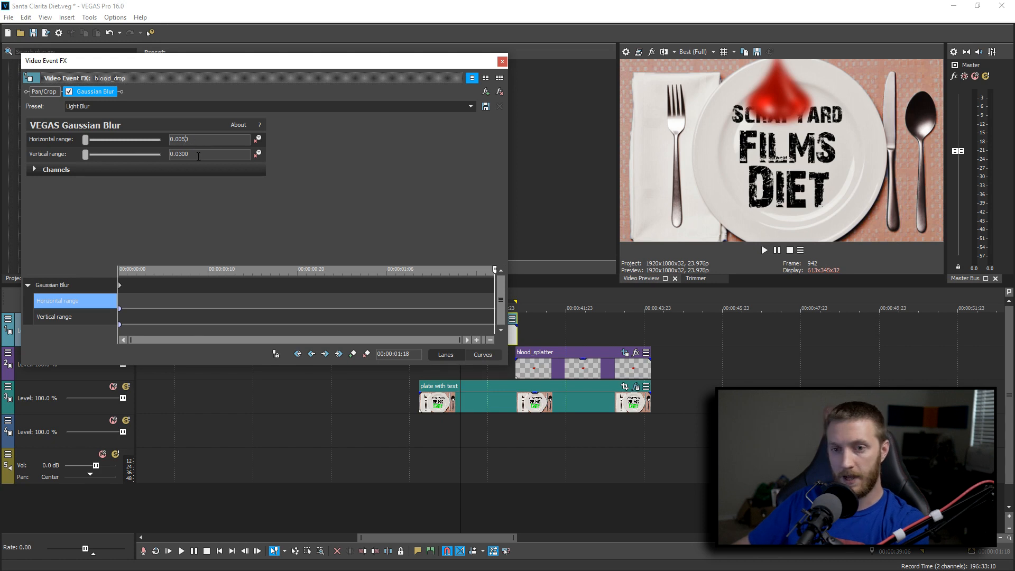
{"action": "left_click", "coordinate": [181, 154]}
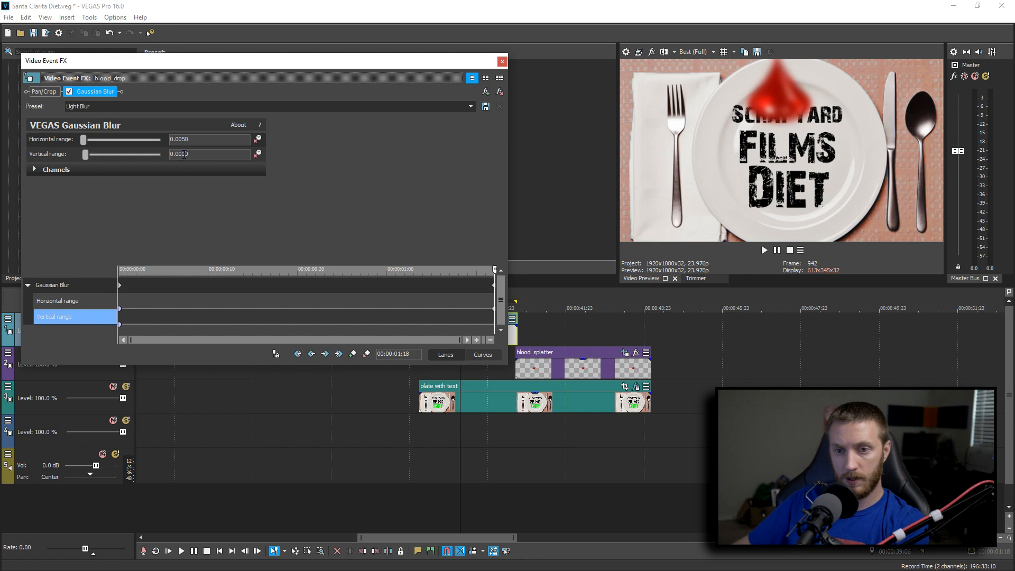
{"action": "left_click", "coordinate": [208, 139]}
{"action": "mouse_move", "coordinate": [494, 268]}
{"action": "left_mouse_down"}
{"action": "mouse_move", "coordinate": [97, 257]}
{"action": "mouse_move", "coordinate": [499, 261]}
{"action": "left_mouse_up"}
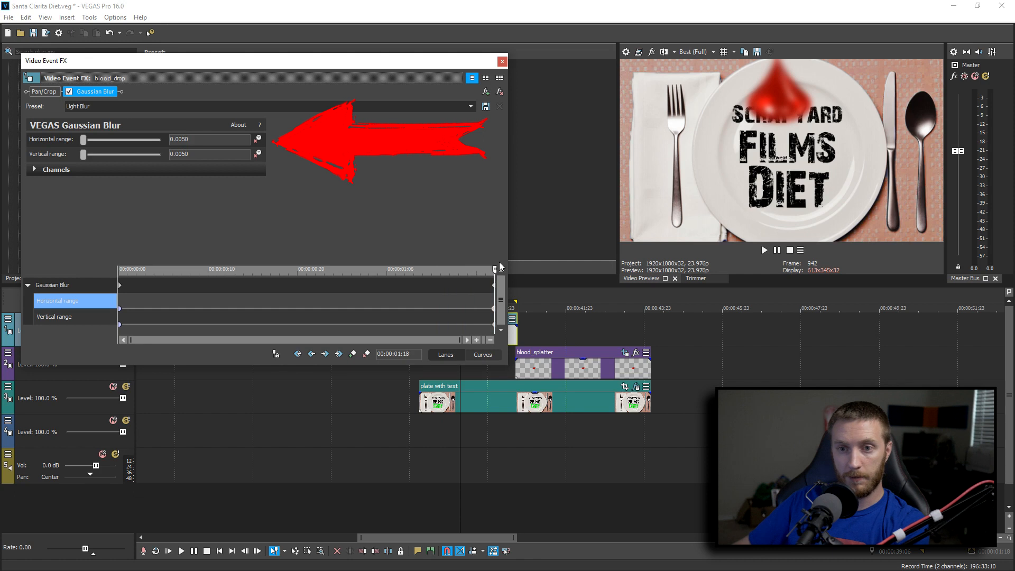
{"action": "left_click", "coordinate": [502, 61]}
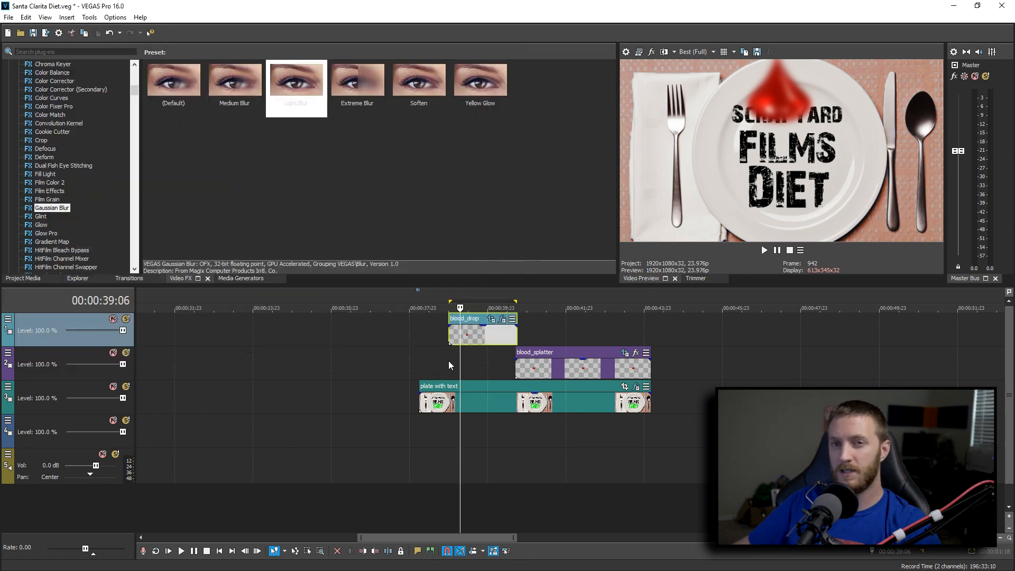
Play from the start of blood_drop to check the animated blur on the falling drop.
{"action": "left_click", "coordinate": [448, 360]}
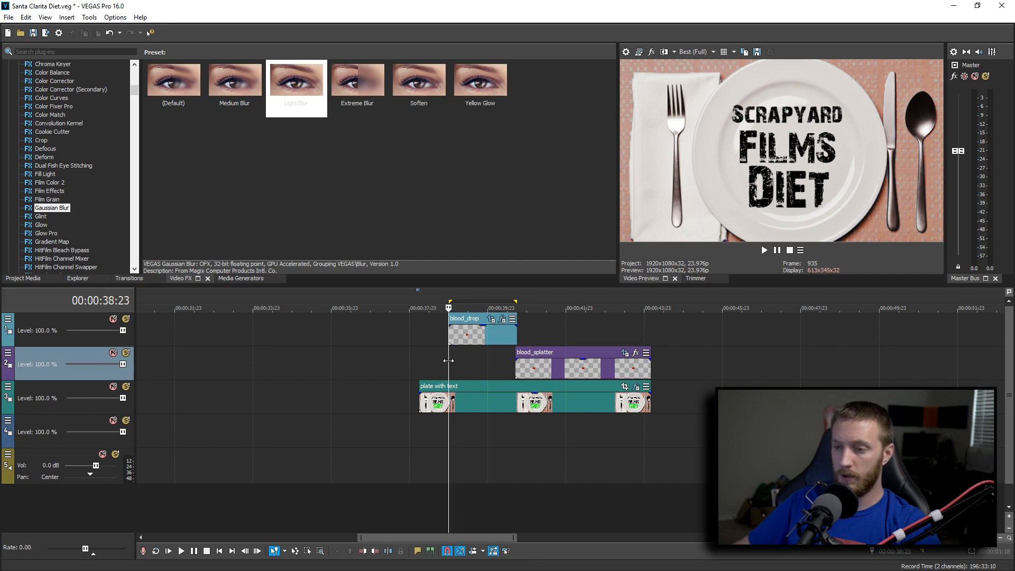
{"action": "key", "text": "space"}
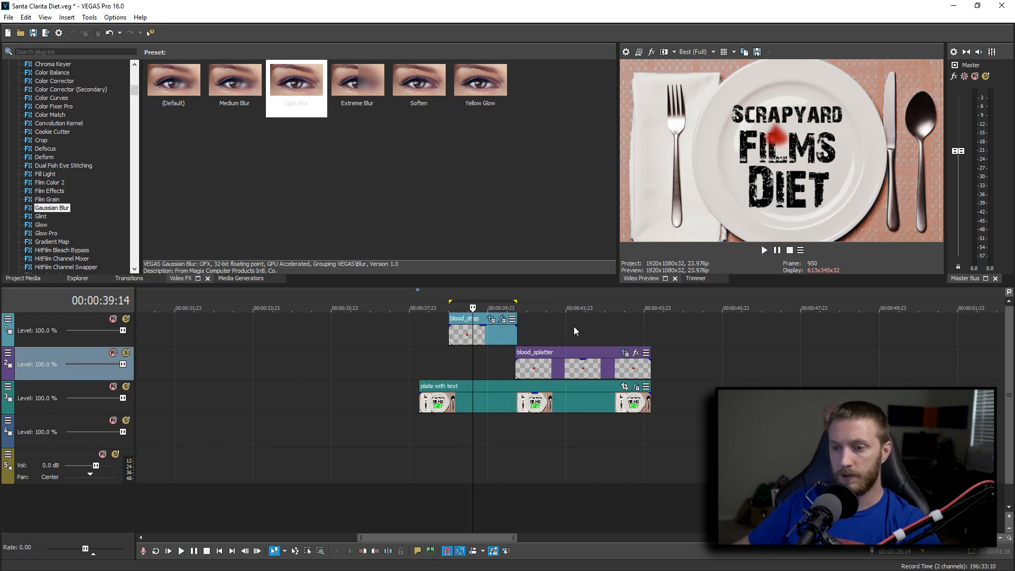
Change the first horizontal range blur keyframe to Slow Fade and the first vertical range keyframe to Fast Fade.
{"action": "left_click", "coordinate": [502, 319]}
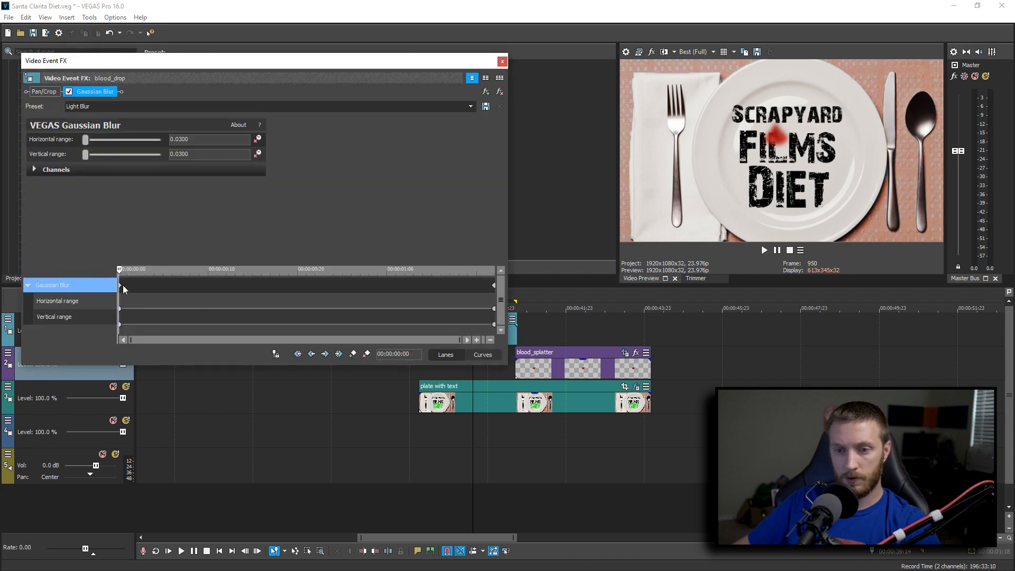
{"action": "right_click", "coordinate": [121, 309]}
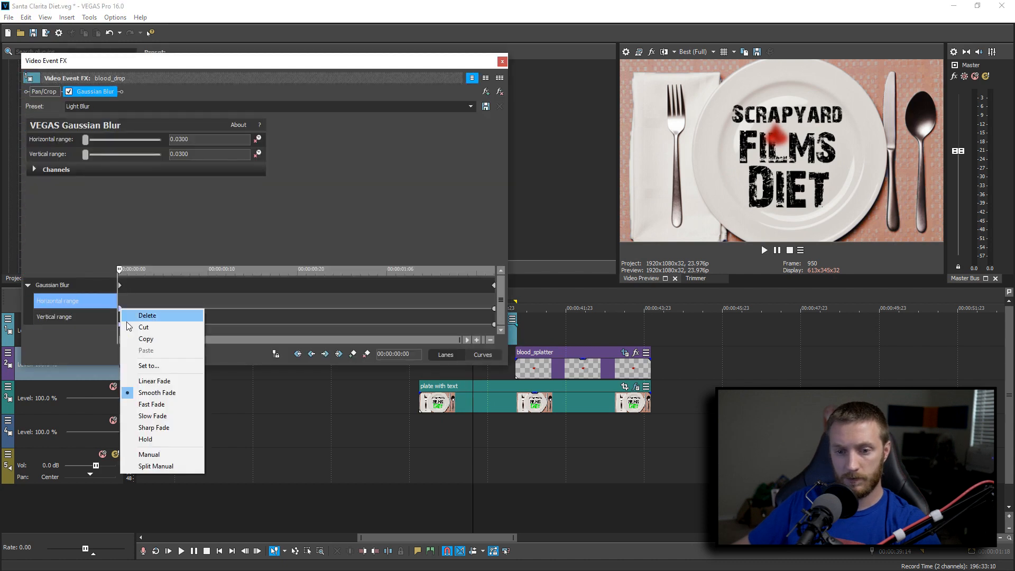
{"action": "left_click", "coordinate": [169, 415]}
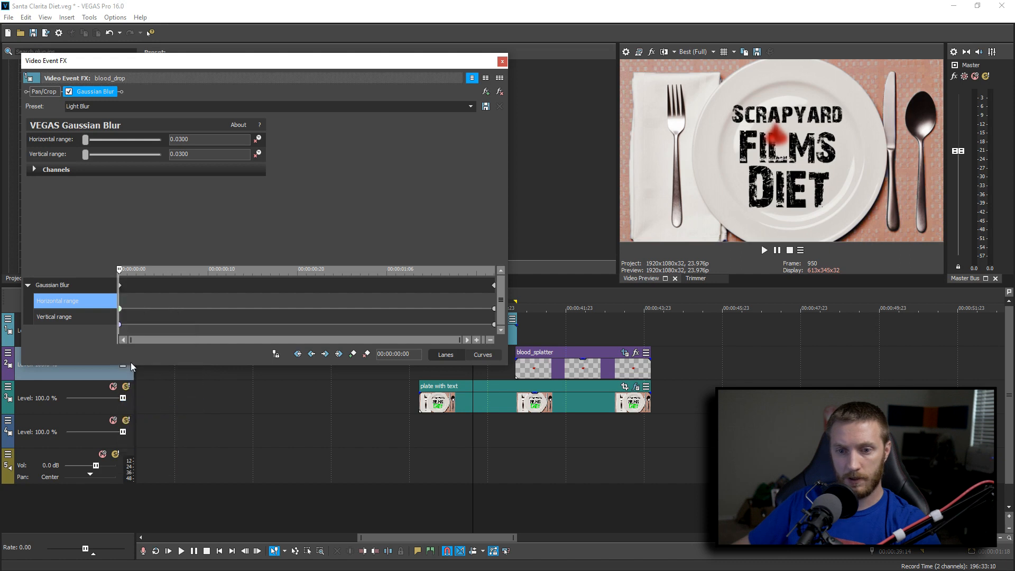
{"action": "right_click", "coordinate": [119, 324]}
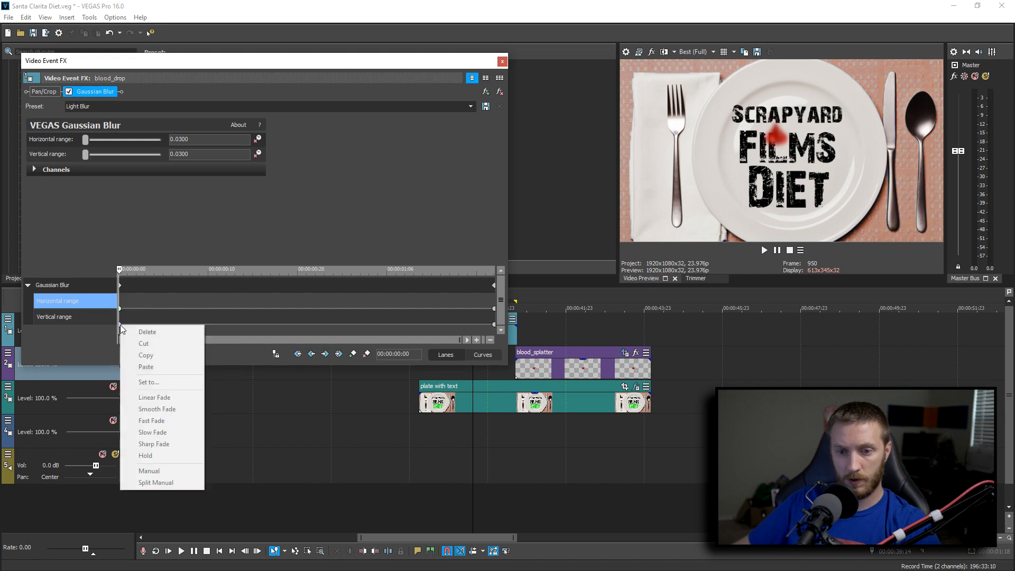
{"action": "left_click", "coordinate": [153, 420]}
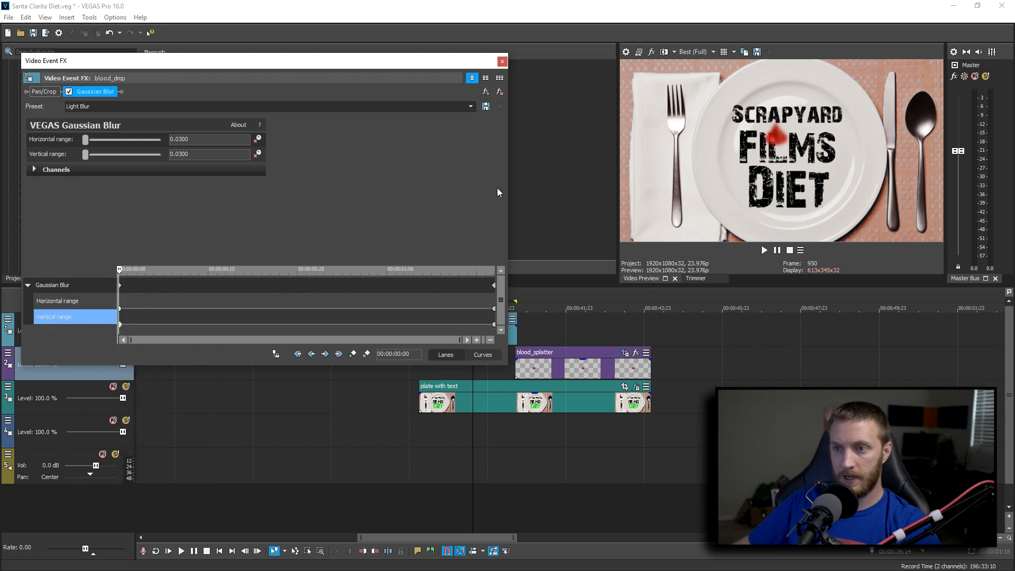
{"action": "left_click", "coordinate": [502, 61]}
Replay the blood_drop section to check the blur with the changed keyframe fades.
{"action": "left_click", "coordinate": [452, 360]}
{"action": "key", "text": "space"}
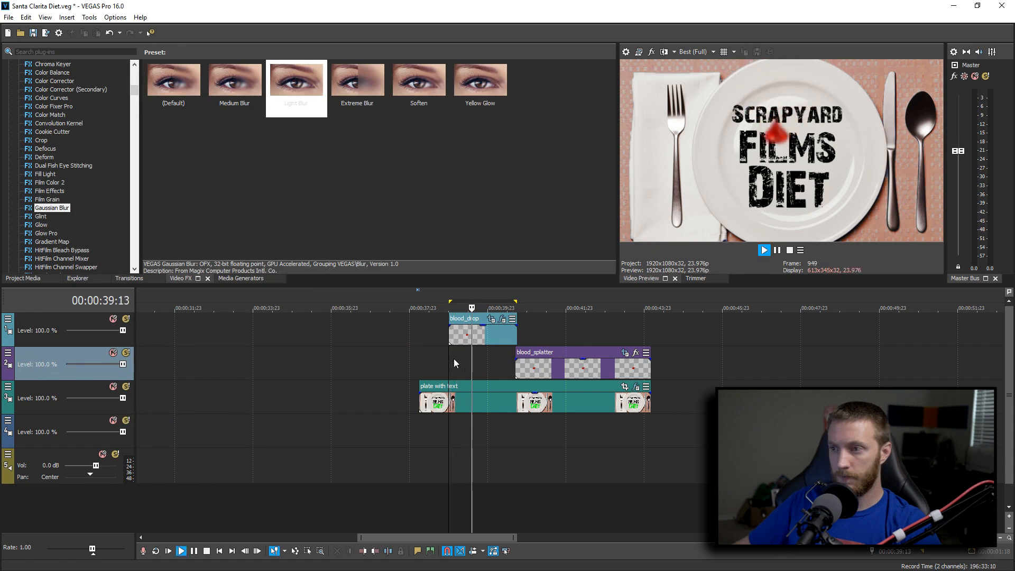
{"action": "key", "text": "Return"}
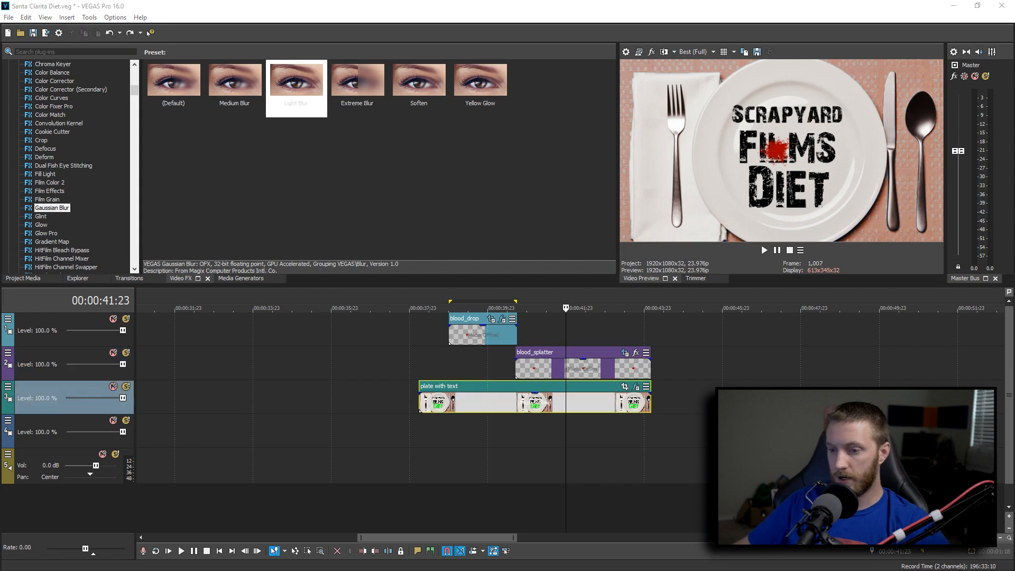
Add the blood_fall clip to the track beneath plate with text and move its track above the plate track.
{"action": "left_click_drag", "start_coordinate": [1010, 391], "coordinate": [529, 432]}
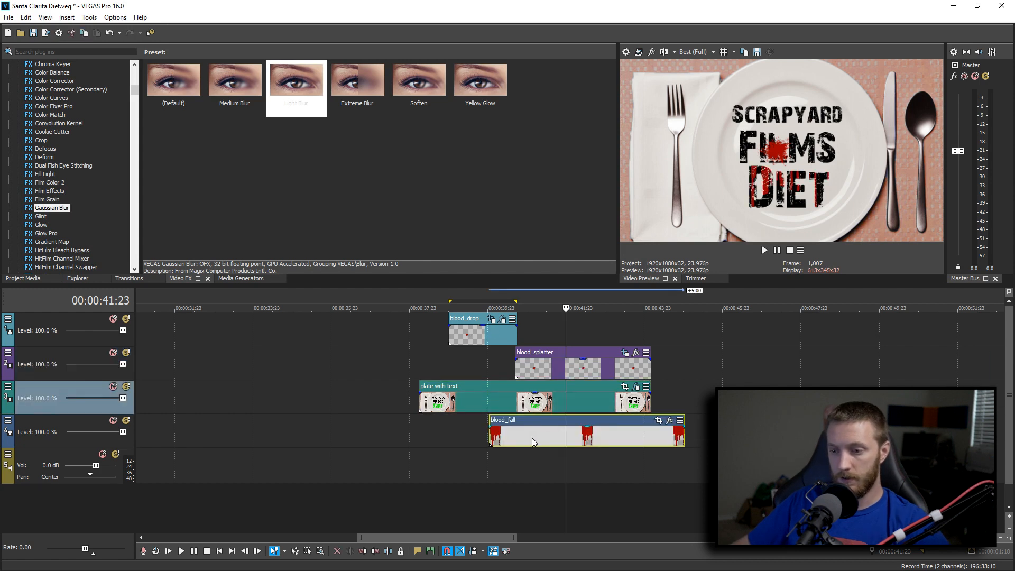
{"action": "left_click", "coordinate": [549, 437]}
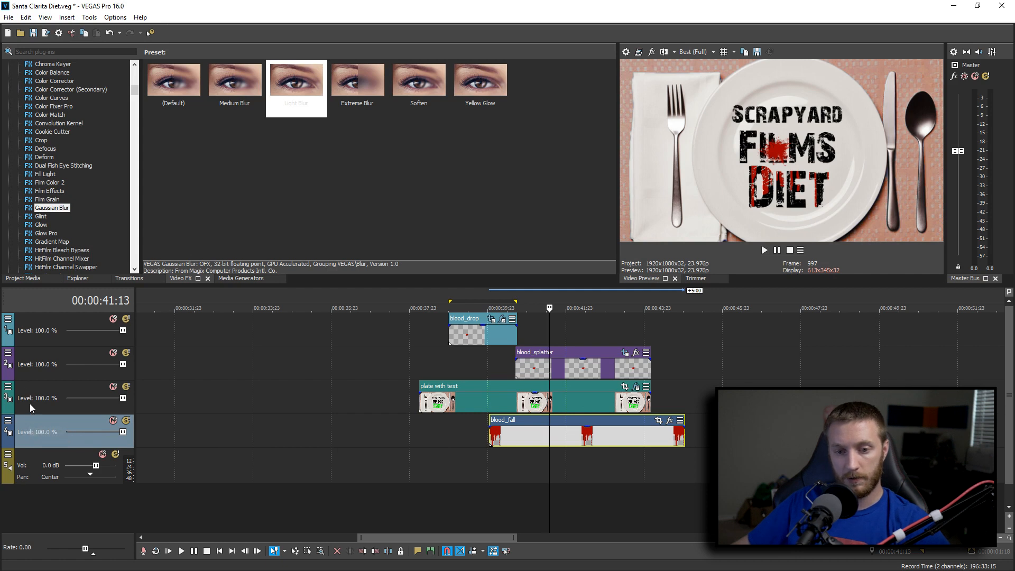
{"action": "left_click_drag", "start_coordinate": [30, 421], "coordinate": [37, 388]}
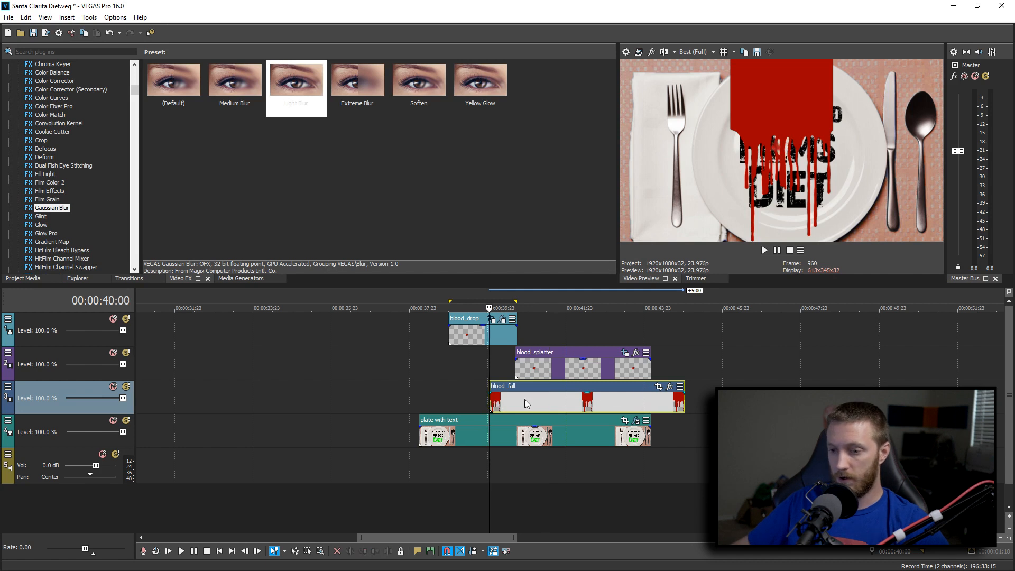
Restrict the blood_fall Pan/Crop to vertical movement and shift the blood upward at the first keyframe, setting Y Center to about 563.1.
{"action": "left_click", "coordinate": [658, 386]}
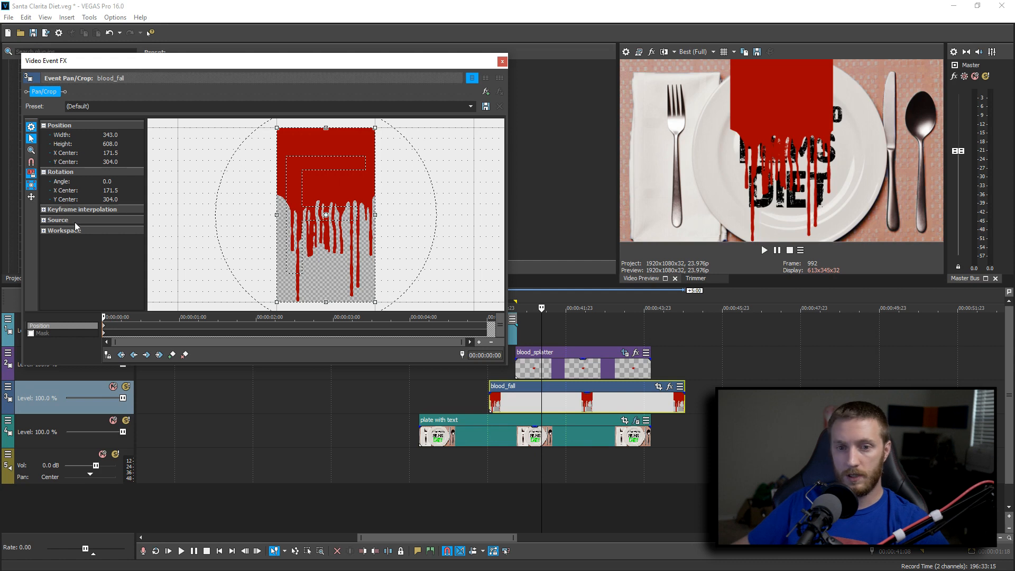
{"action": "left_click", "coordinate": [31, 197]}
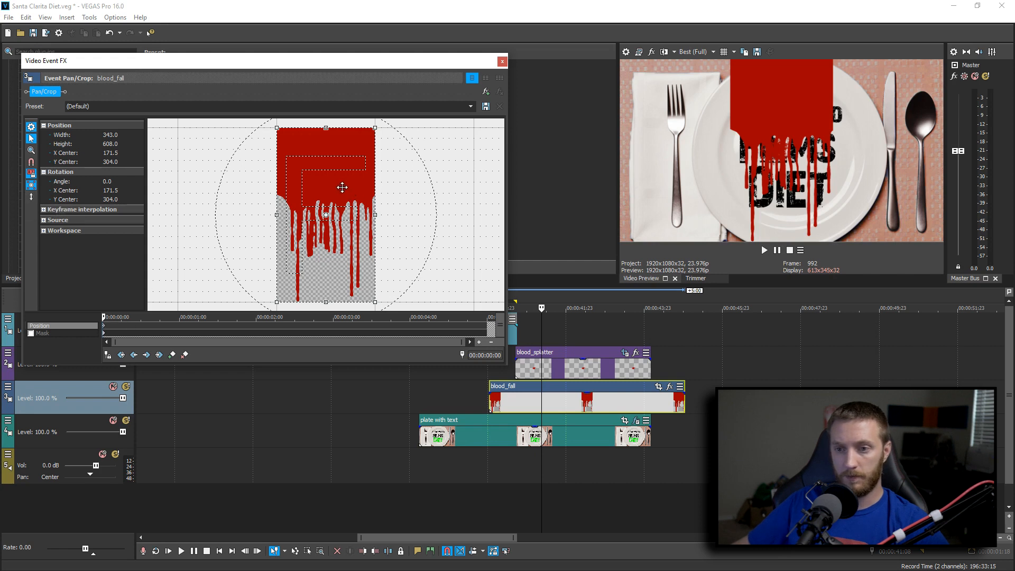
{"action": "left_click_drag", "start_coordinate": [351, 164], "coordinate": [357, 216]}
{"action": "left_click_drag", "start_coordinate": [362, 234], "coordinate": [361, 238]}
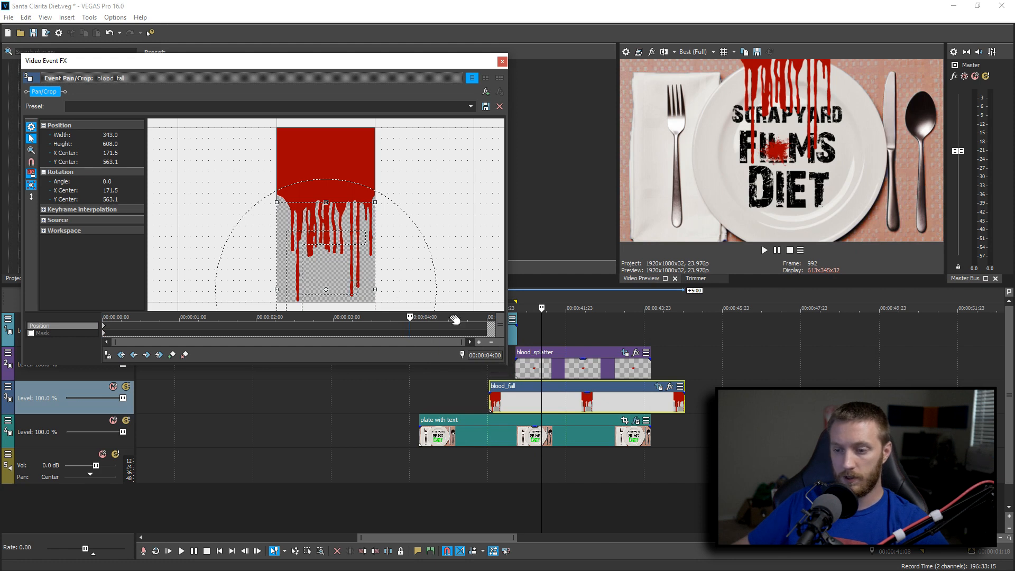
At 00:00:04:00 in the blood_fall Pan/Crop, shift the blood down over the text, setting Y Center to about 44.9.
{"action": "left_click_drag", "start_coordinate": [541, 326], "coordinate": [645, 328]}
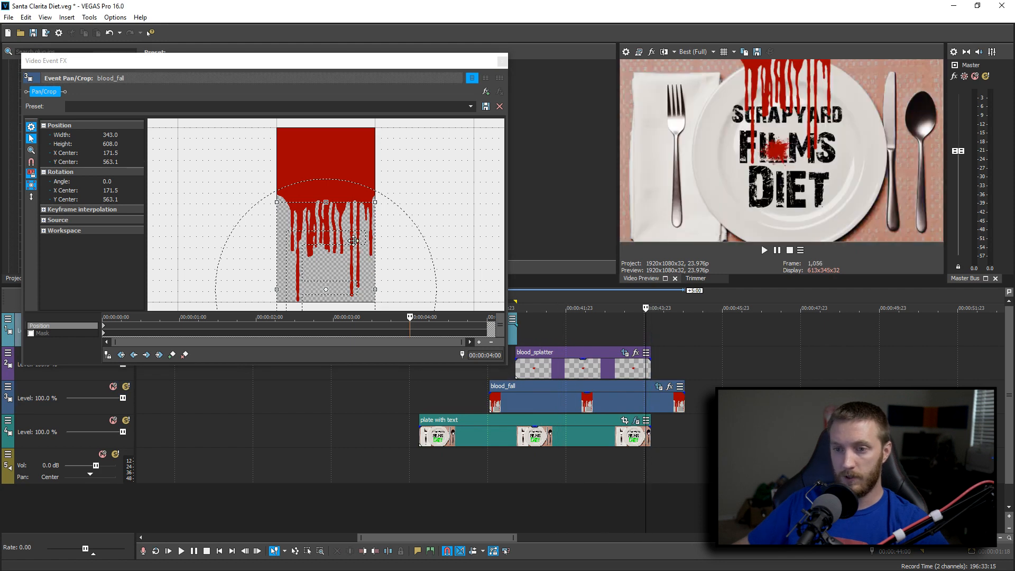
{"action": "left_click_drag", "start_coordinate": [353, 266], "coordinate": [378, 119]}
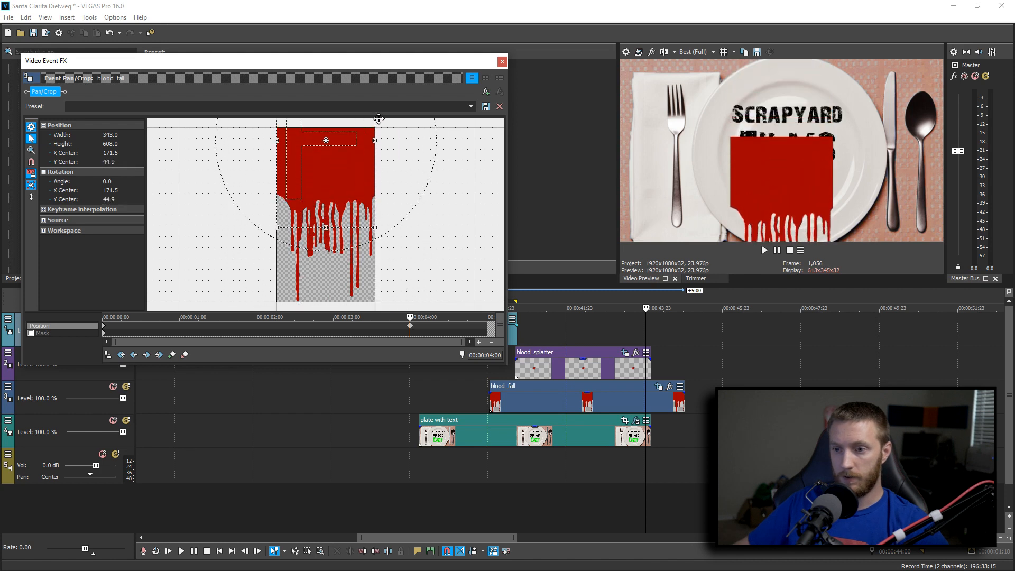
{"action": "left_click_drag", "start_coordinate": [644, 325], "coordinate": [595, 330]}
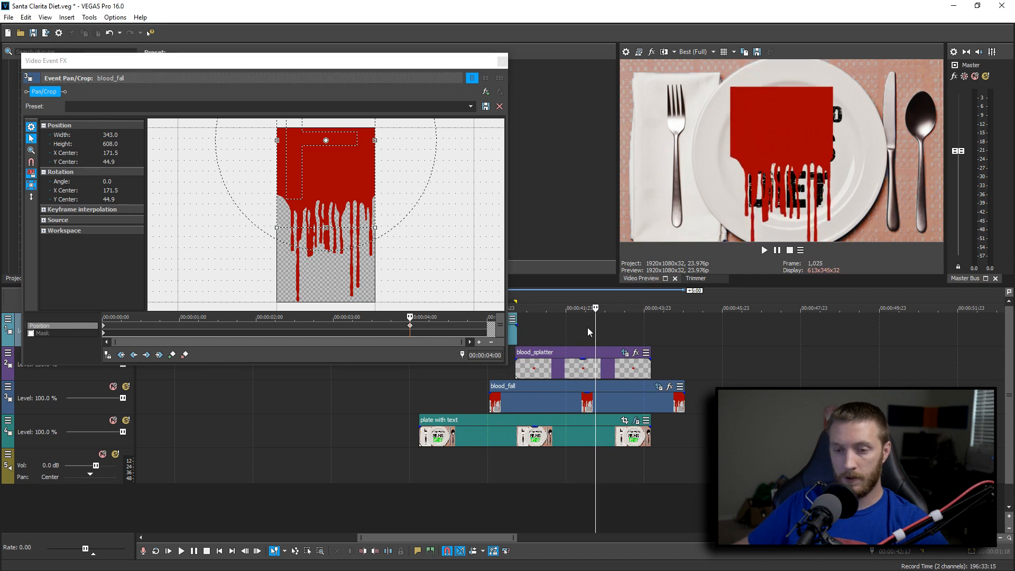
Change the interpolation type of blood_fall's first position keyframe and close its Pan/Crop settings.
{"action": "left_click", "coordinate": [105, 329]}
{"action": "right_click", "coordinate": [105, 329]}
{"action": "left_click", "coordinate": [140, 412]}
{"action": "left_click", "coordinate": [502, 61]}
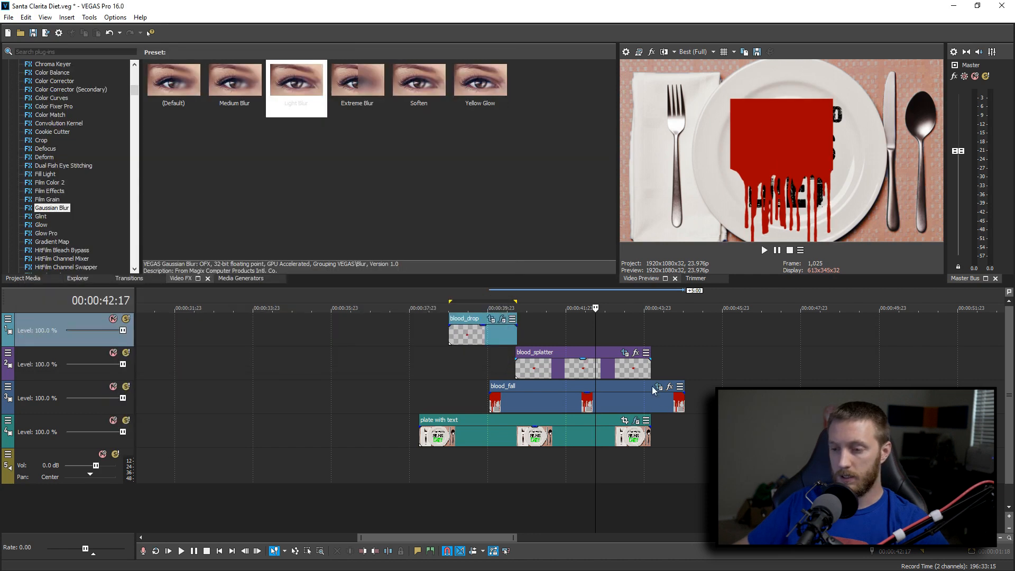
Move the blood_fall track back beneath plate with text and play from blood_drop to check the blood filling the letters.
{"action": "left_click_drag", "start_coordinate": [33, 390], "coordinate": [59, 445]}
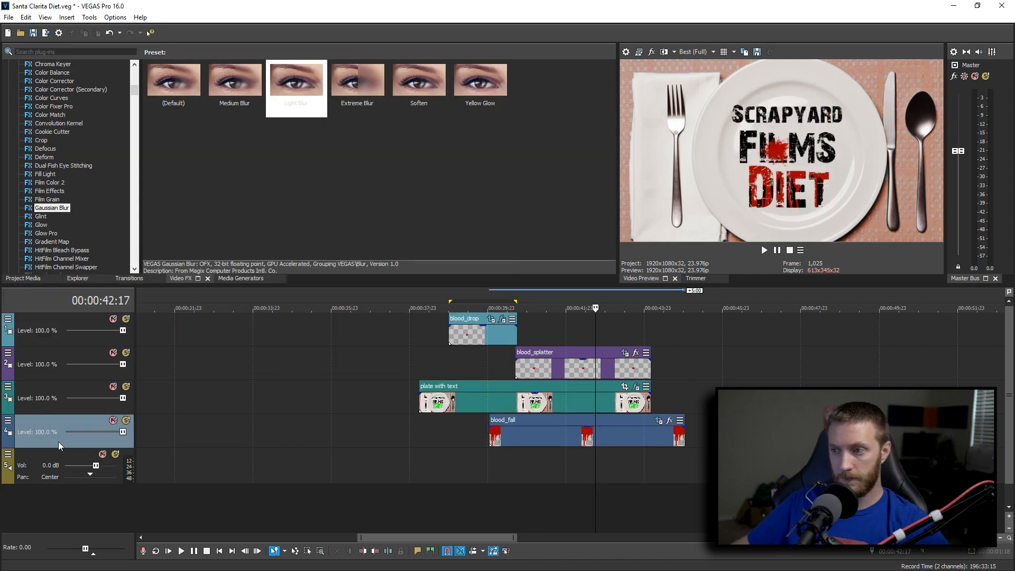
{"action": "left_click", "coordinate": [449, 463]}
{"action": "key", "text": "space"}
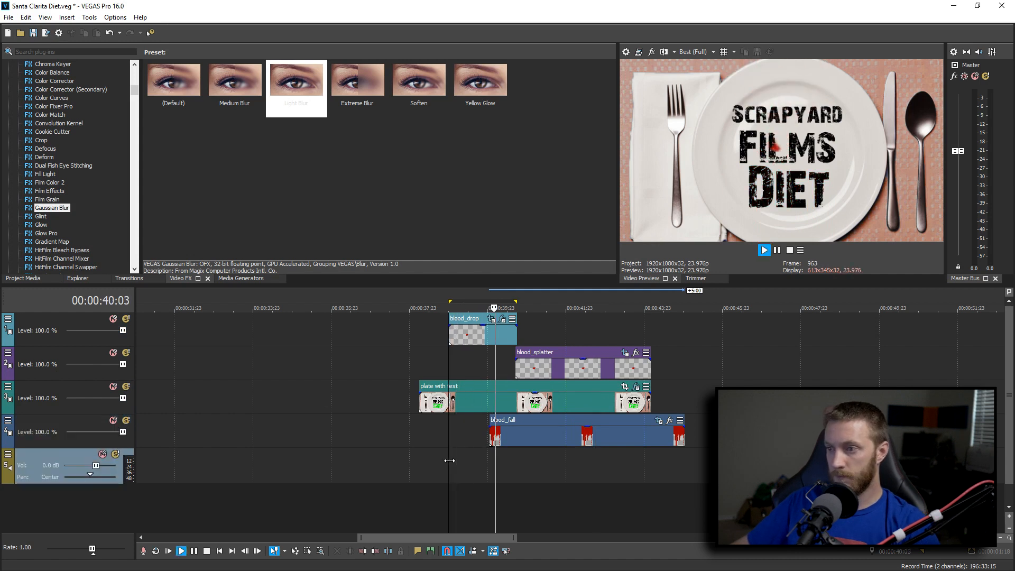
{"action": "key", "text": "Return"}
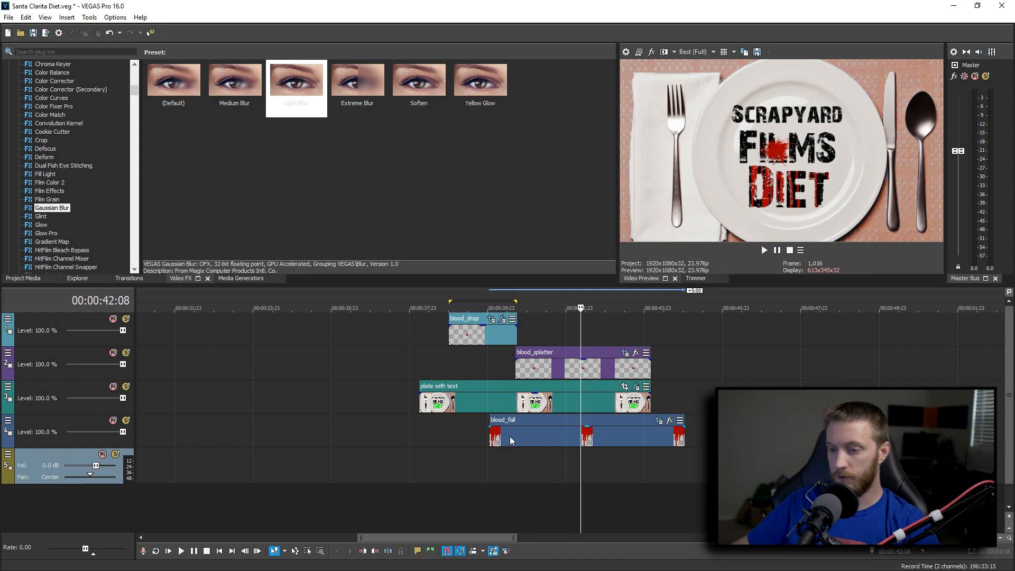
Shift blood_fall to start just after blood_splatter begins, and extend plate with text and blood_splatter to its end.
{"action": "left_click_drag", "start_coordinate": [506, 440], "coordinate": [531, 440]}
{"action": "left_click_drag", "start_coordinate": [650, 399], "coordinate": [716, 400]}
{"action": "left_click_drag", "start_coordinate": [651, 373], "coordinate": [719, 373]}
Play the title from the start of blood_drop to check the delayed blood fall timing.
{"action": "left_click", "coordinate": [451, 470]}
{"action": "key", "text": "space"}
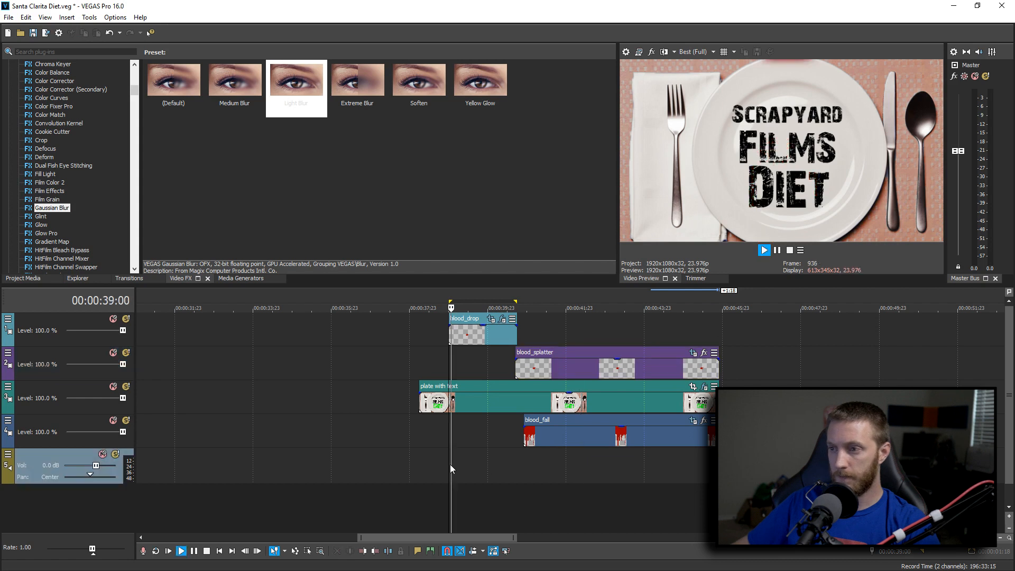